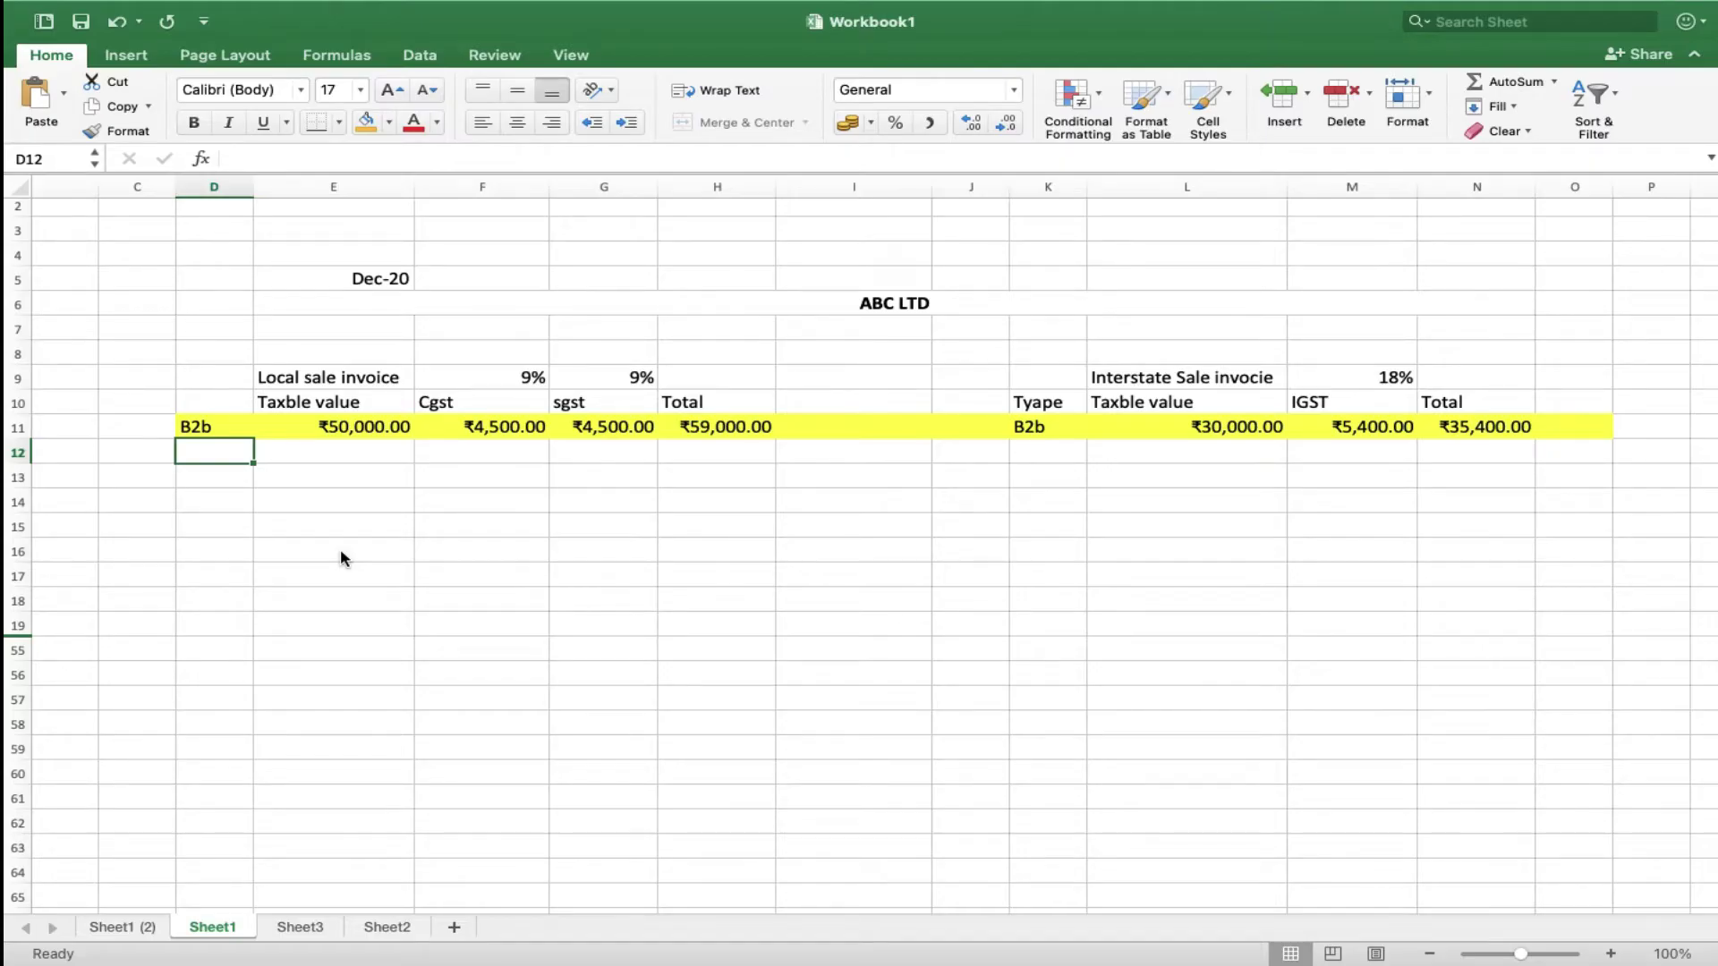
pyautogui.scroll(1, 356, 568)
pyautogui.hscroll(-1, 356, 568)
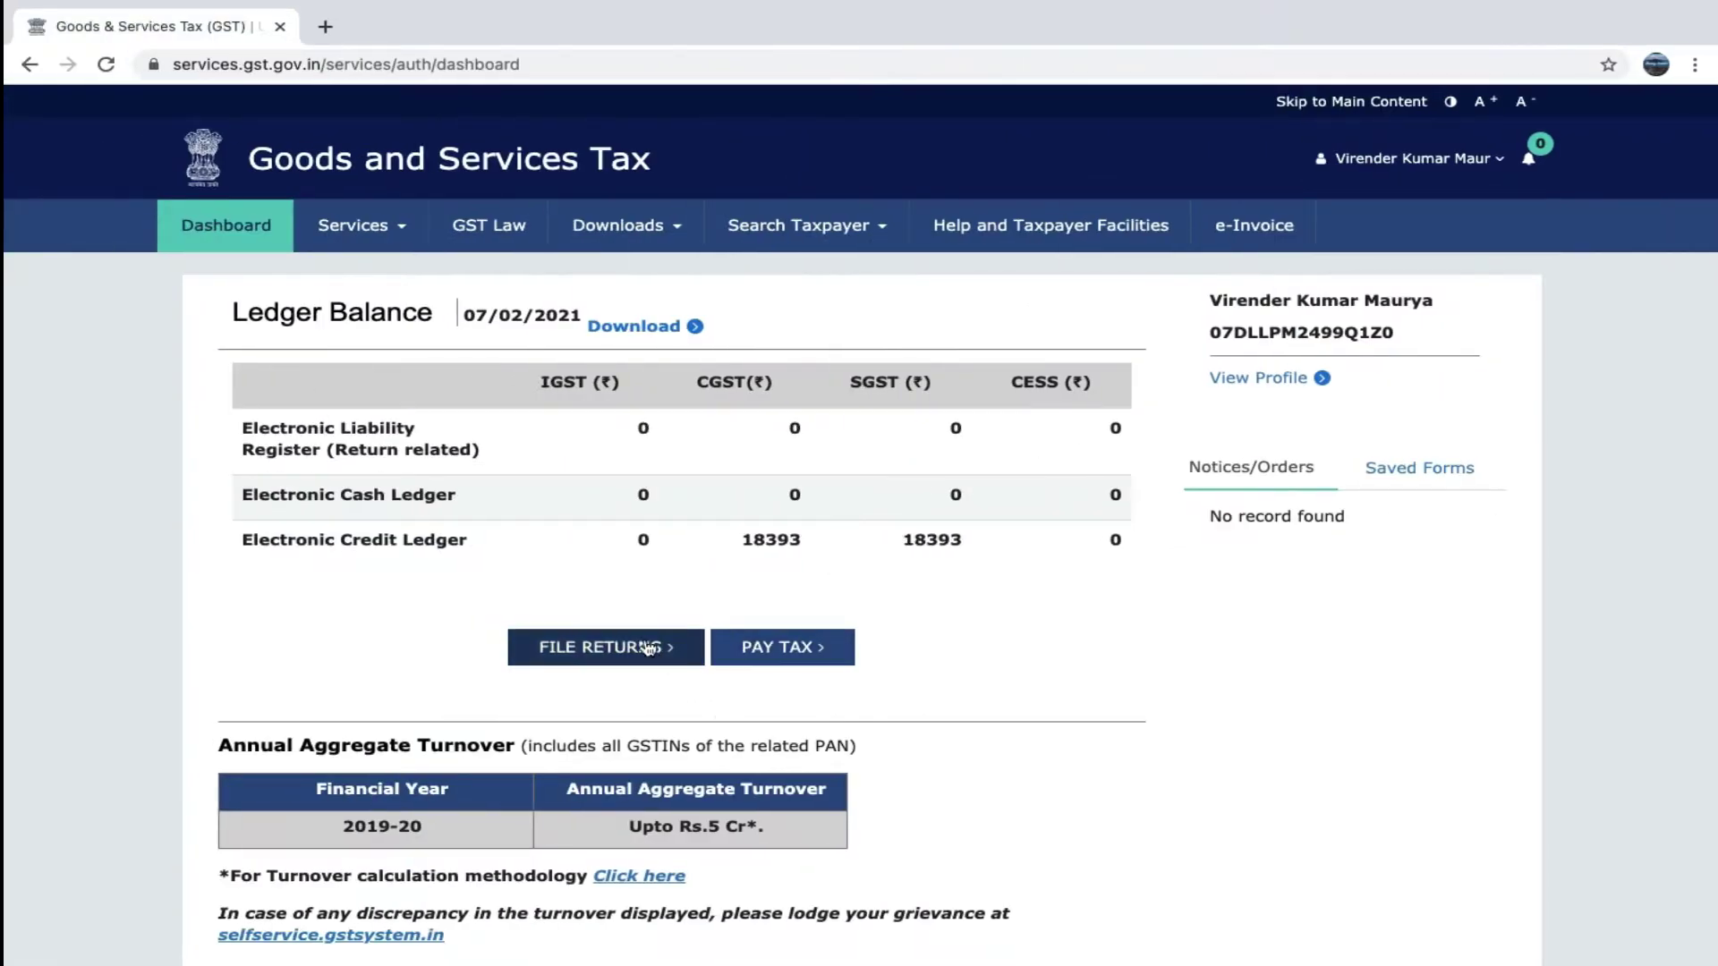
# Open the return filing page on the GST portal and search for the December returns of financial year 2020-21.
pyautogui.click(626, 651)
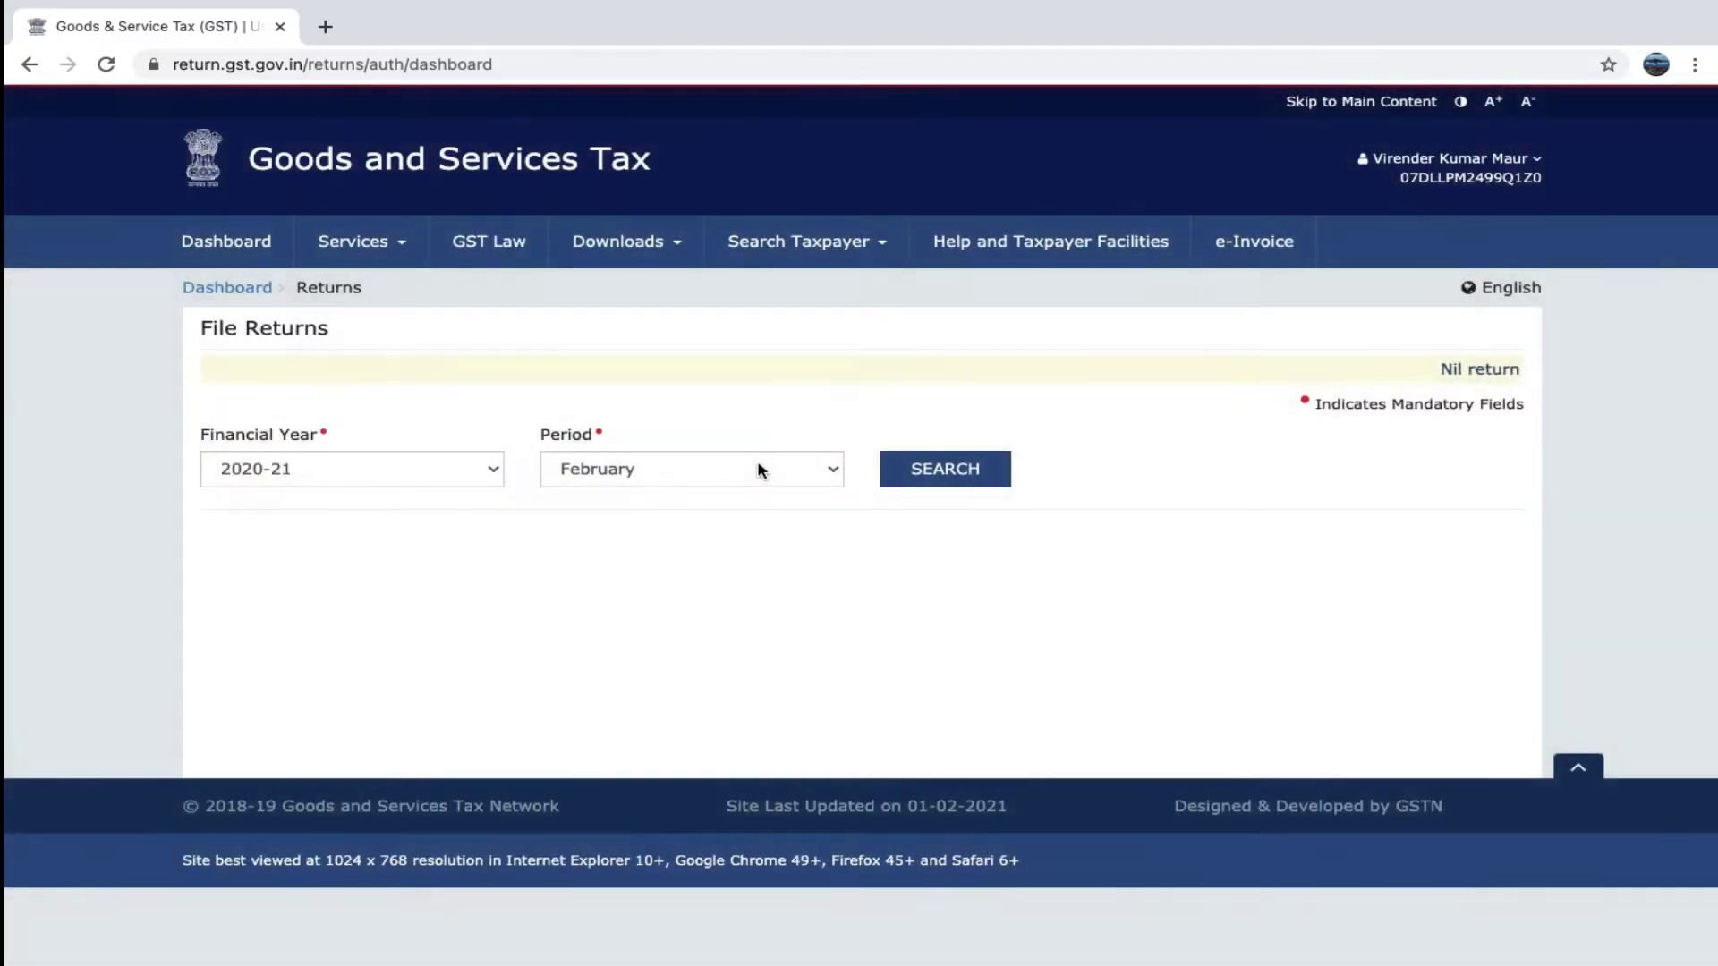
pyautogui.click(757, 469)
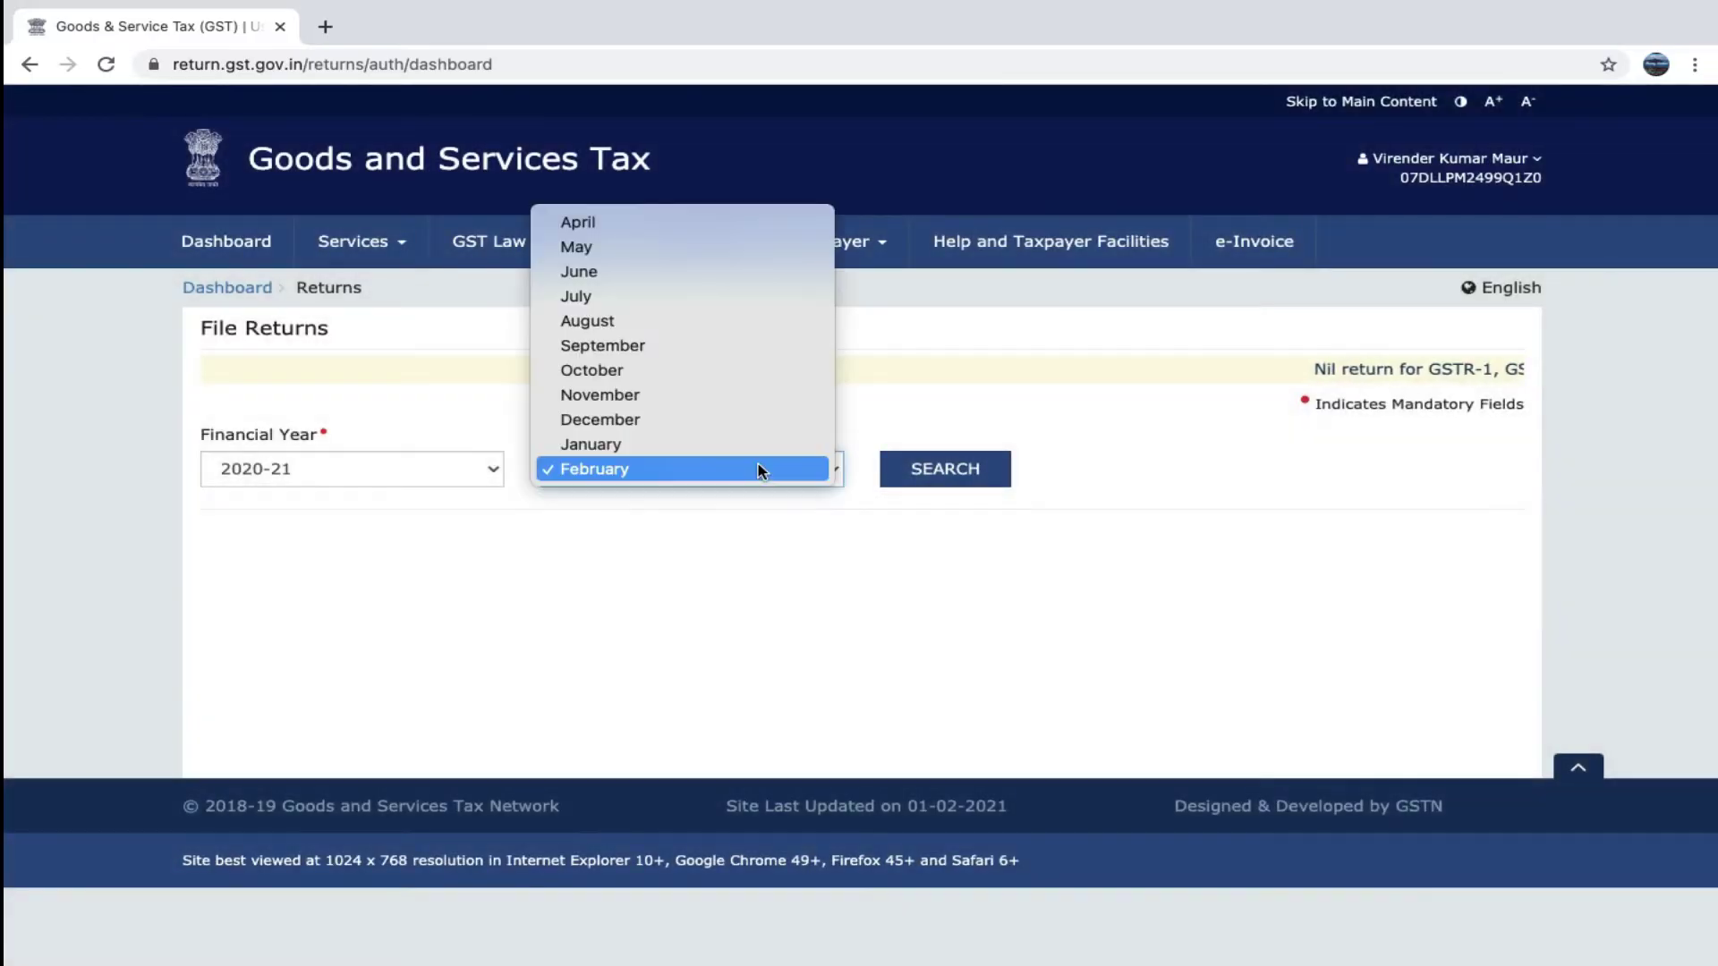
pyautogui.click(739, 420)
pyautogui.click(963, 476)
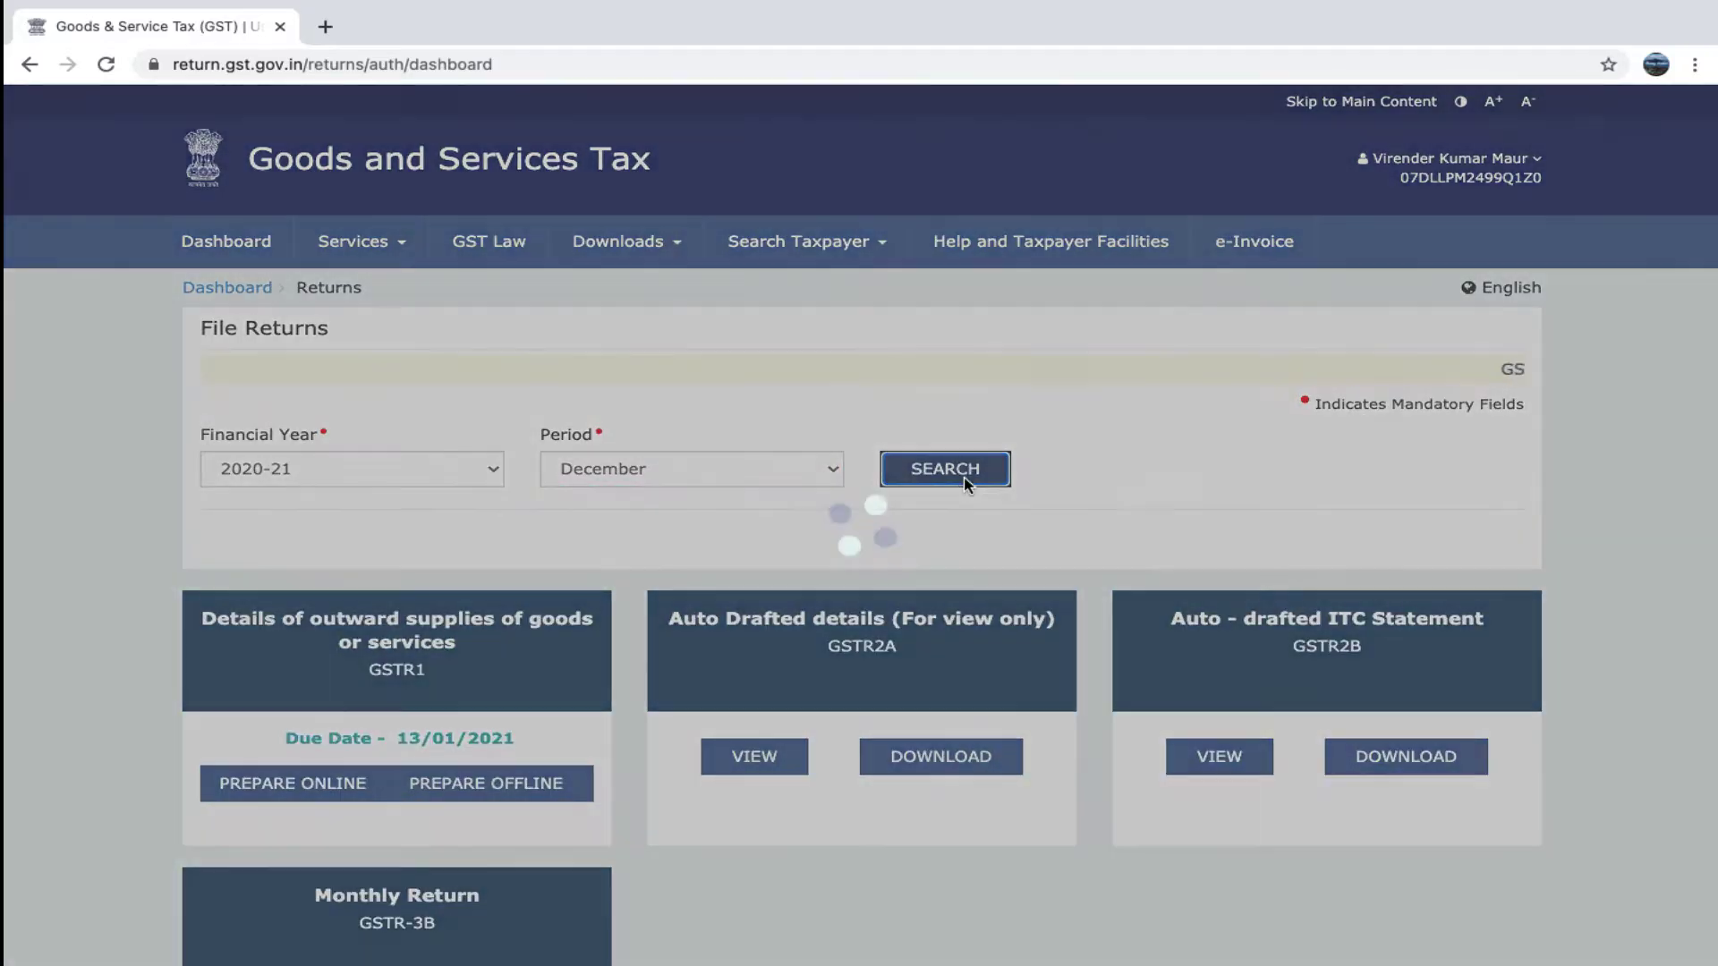
# Start preparing the GSTR-3B monthly return online as a non-nil return and dismiss the pop-up message.
pyautogui.scroll(-4, 491, 614)
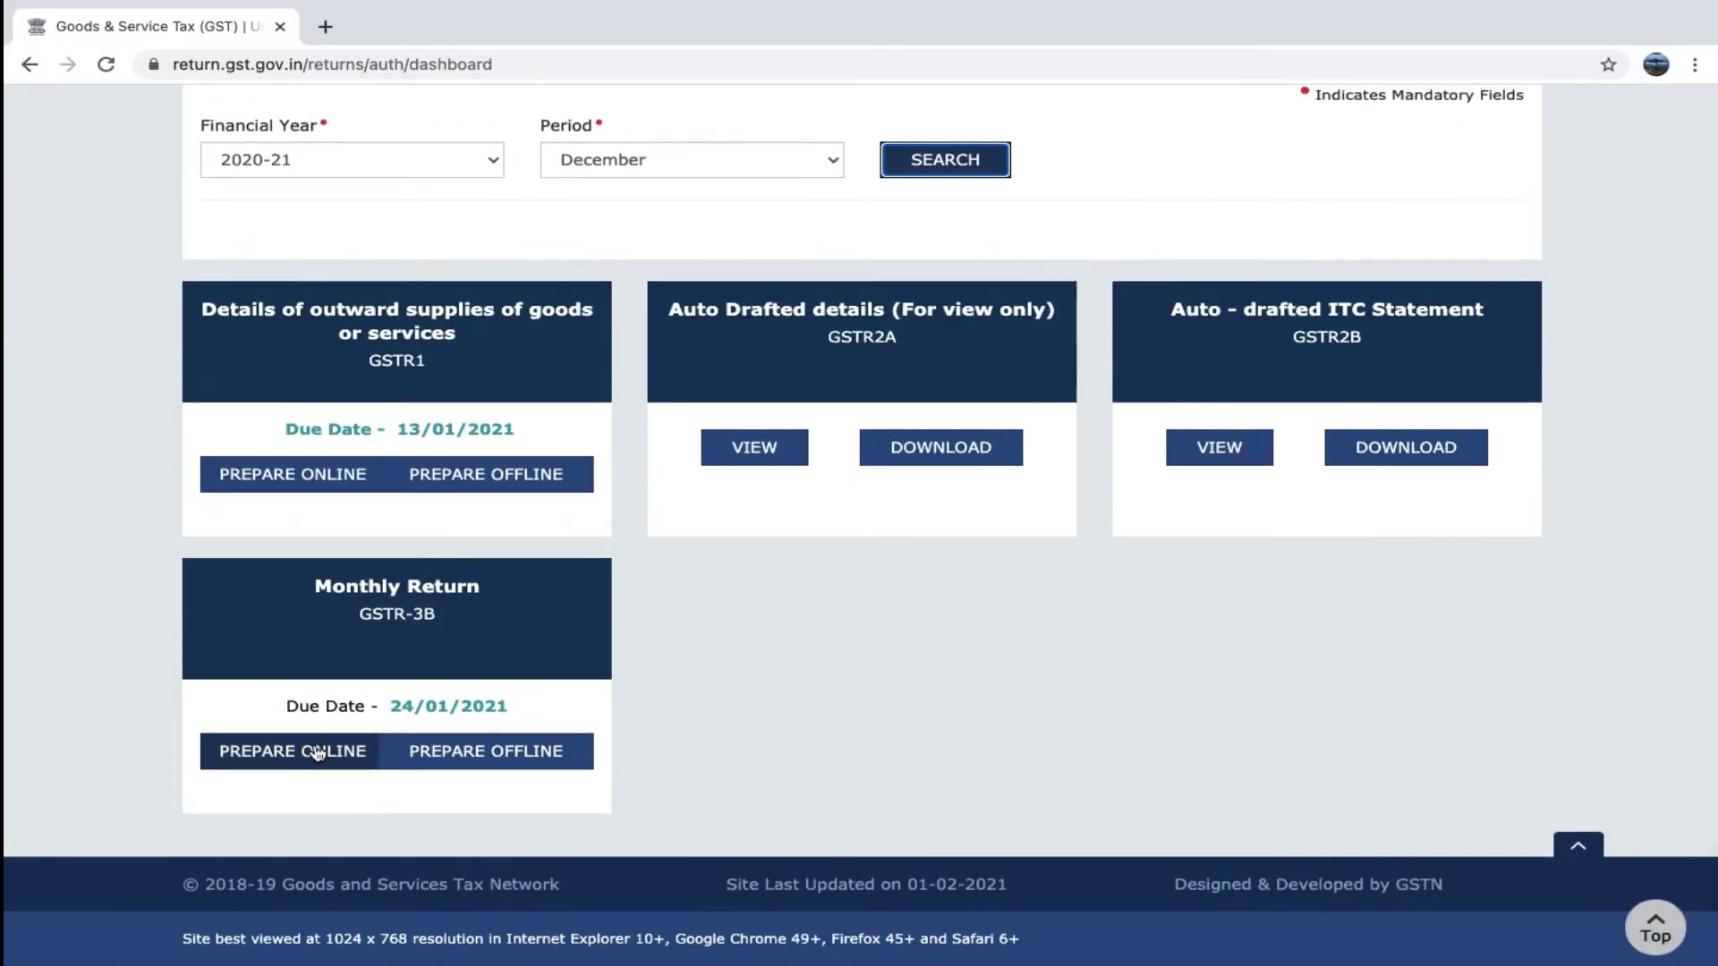
pyautogui.click(318, 753)
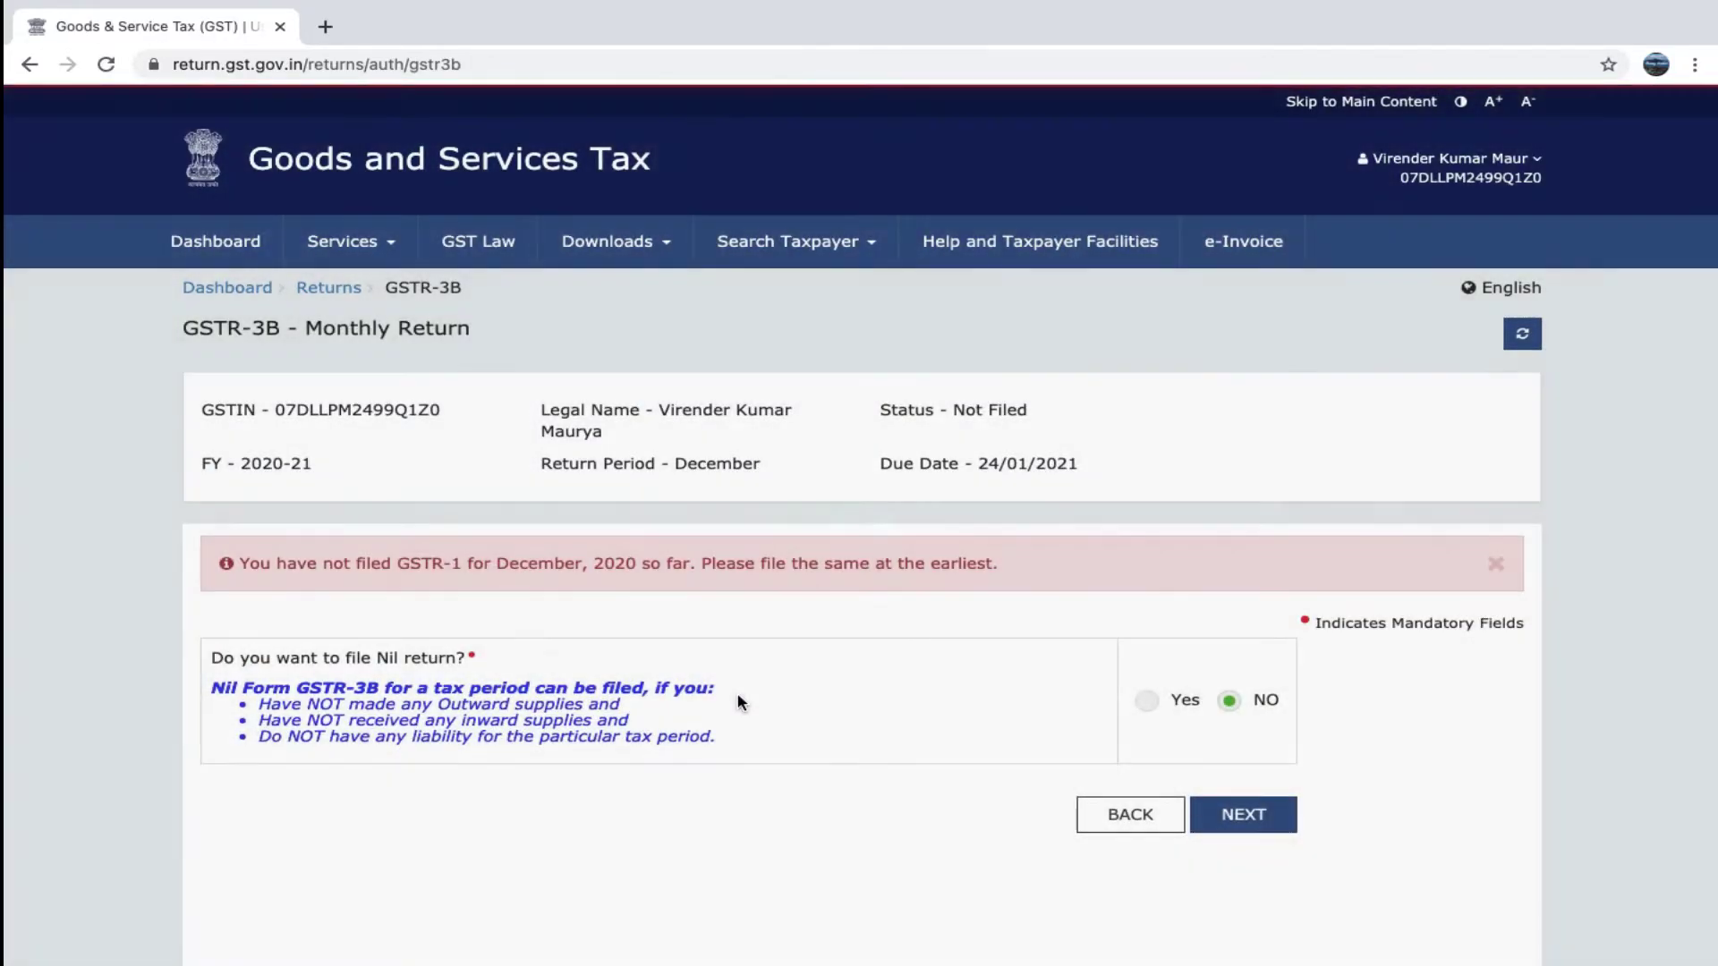
pyautogui.click(1249, 819)
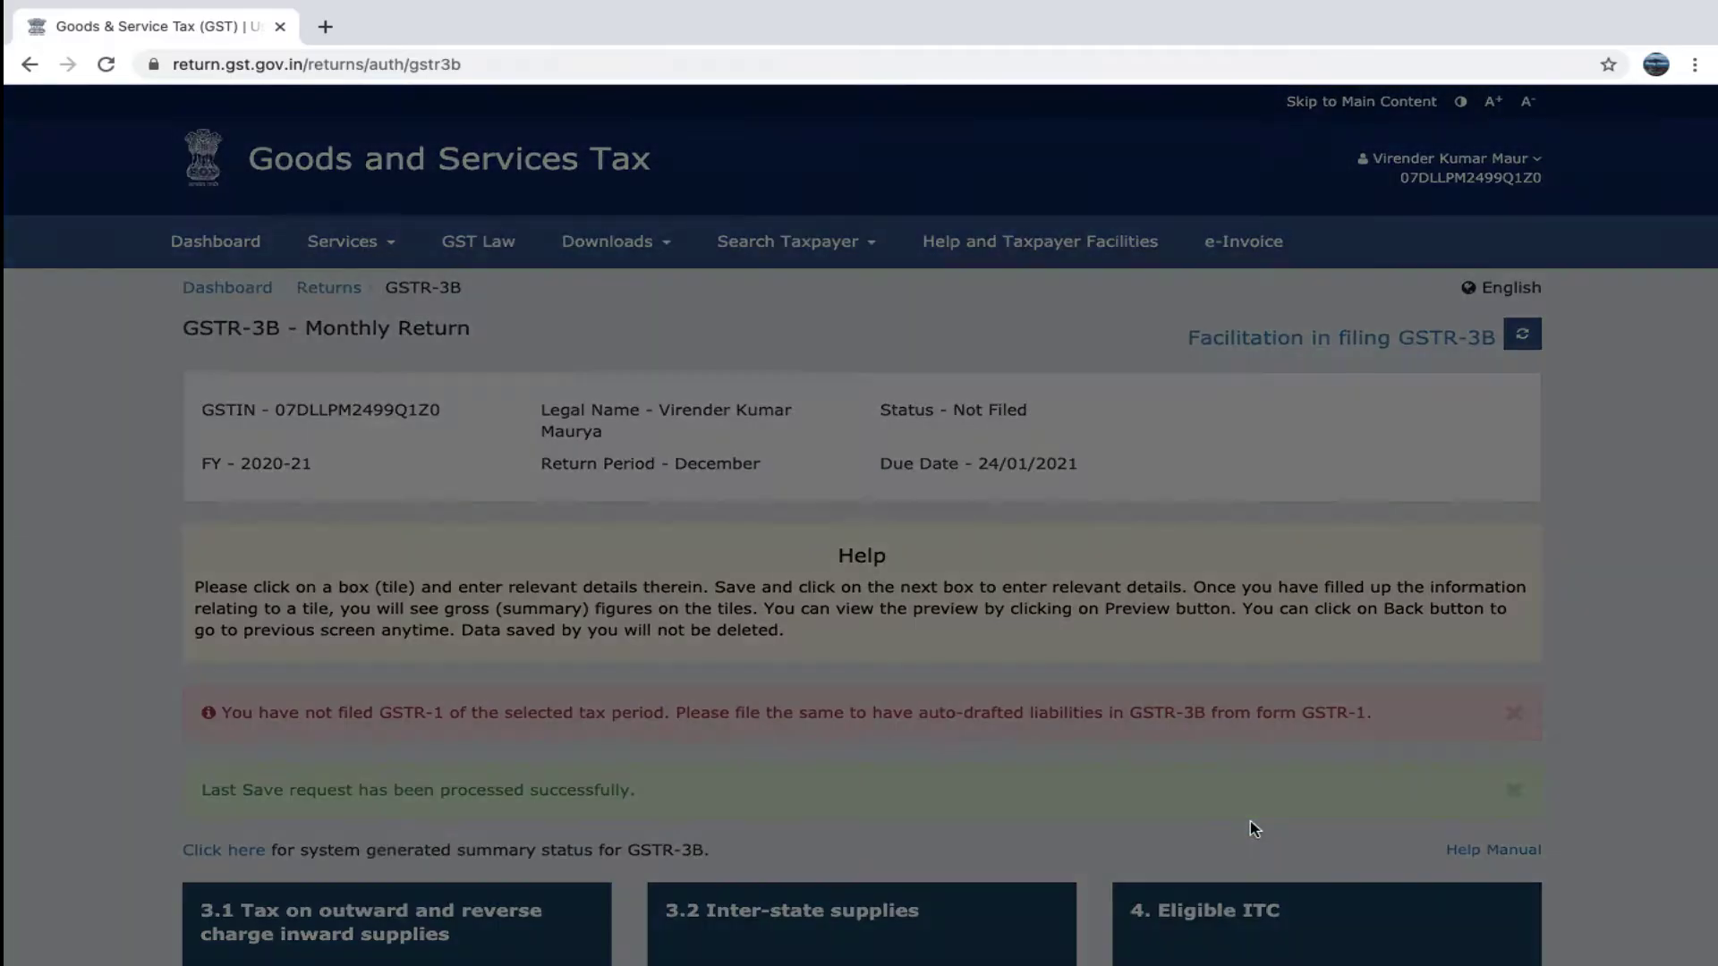
pyautogui.click(1260, 591)
# Open section 3.1, Tax on outward and reverse charge inward supplies, and accept the IGST refund guidelines.
pyautogui.scroll(-3, 1257, 591)
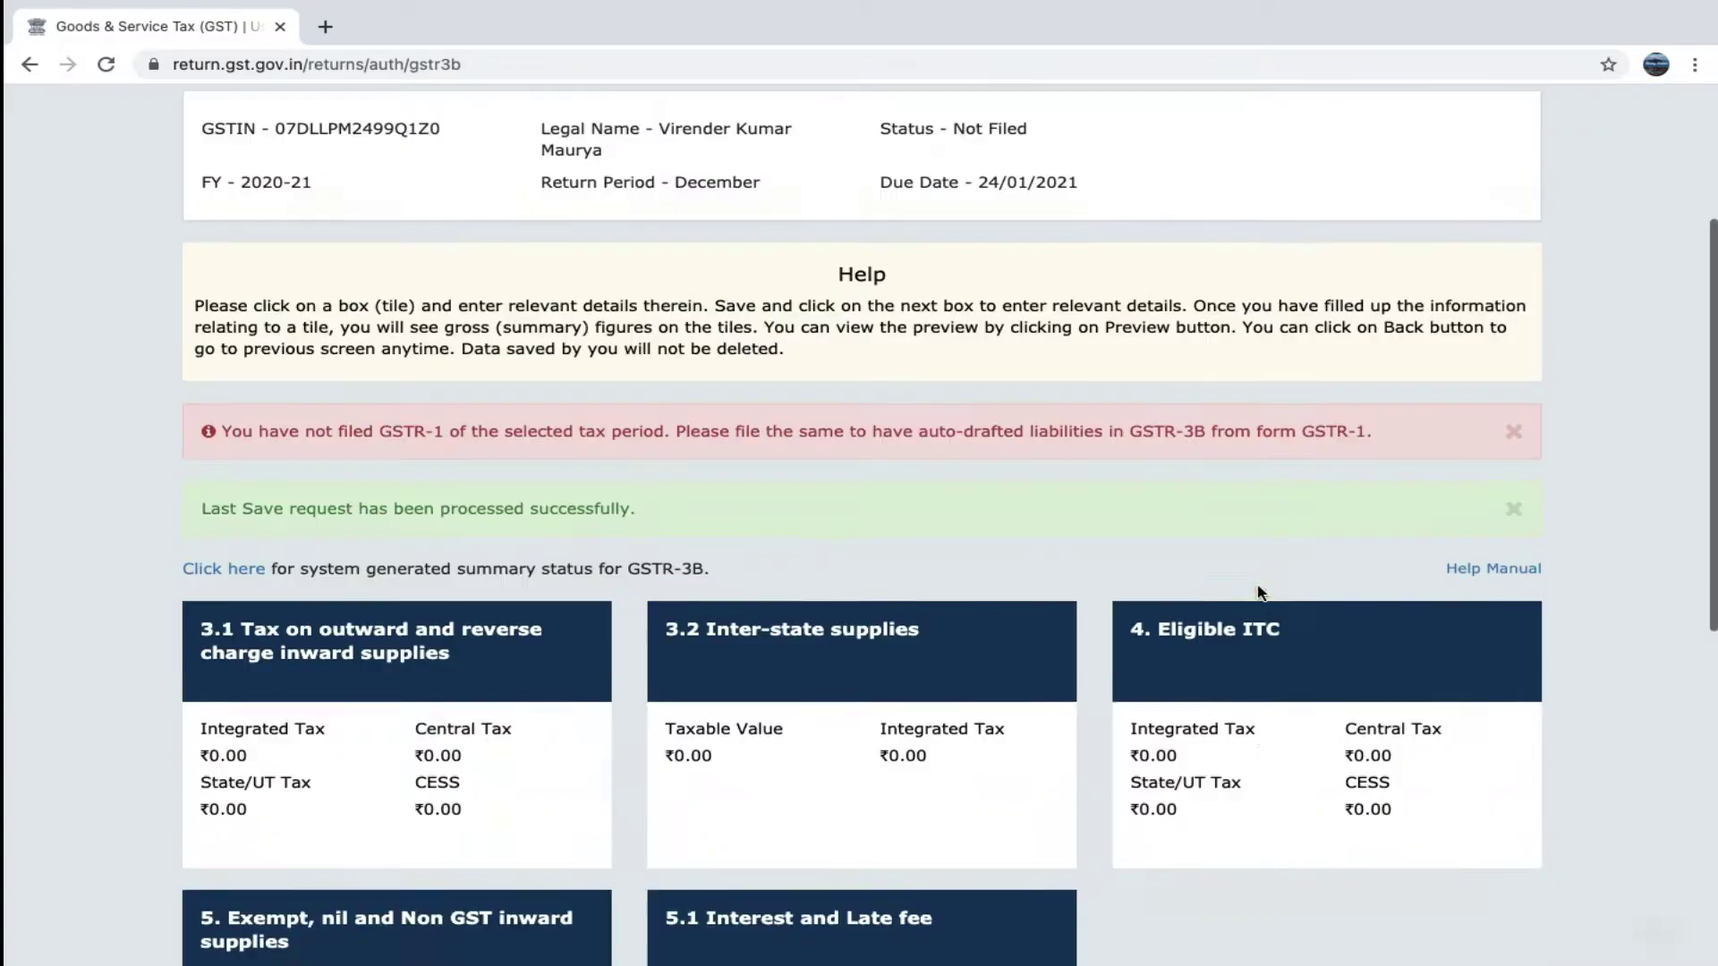
pyautogui.scroll(-4, 1258, 590)
pyautogui.click(487, 465)
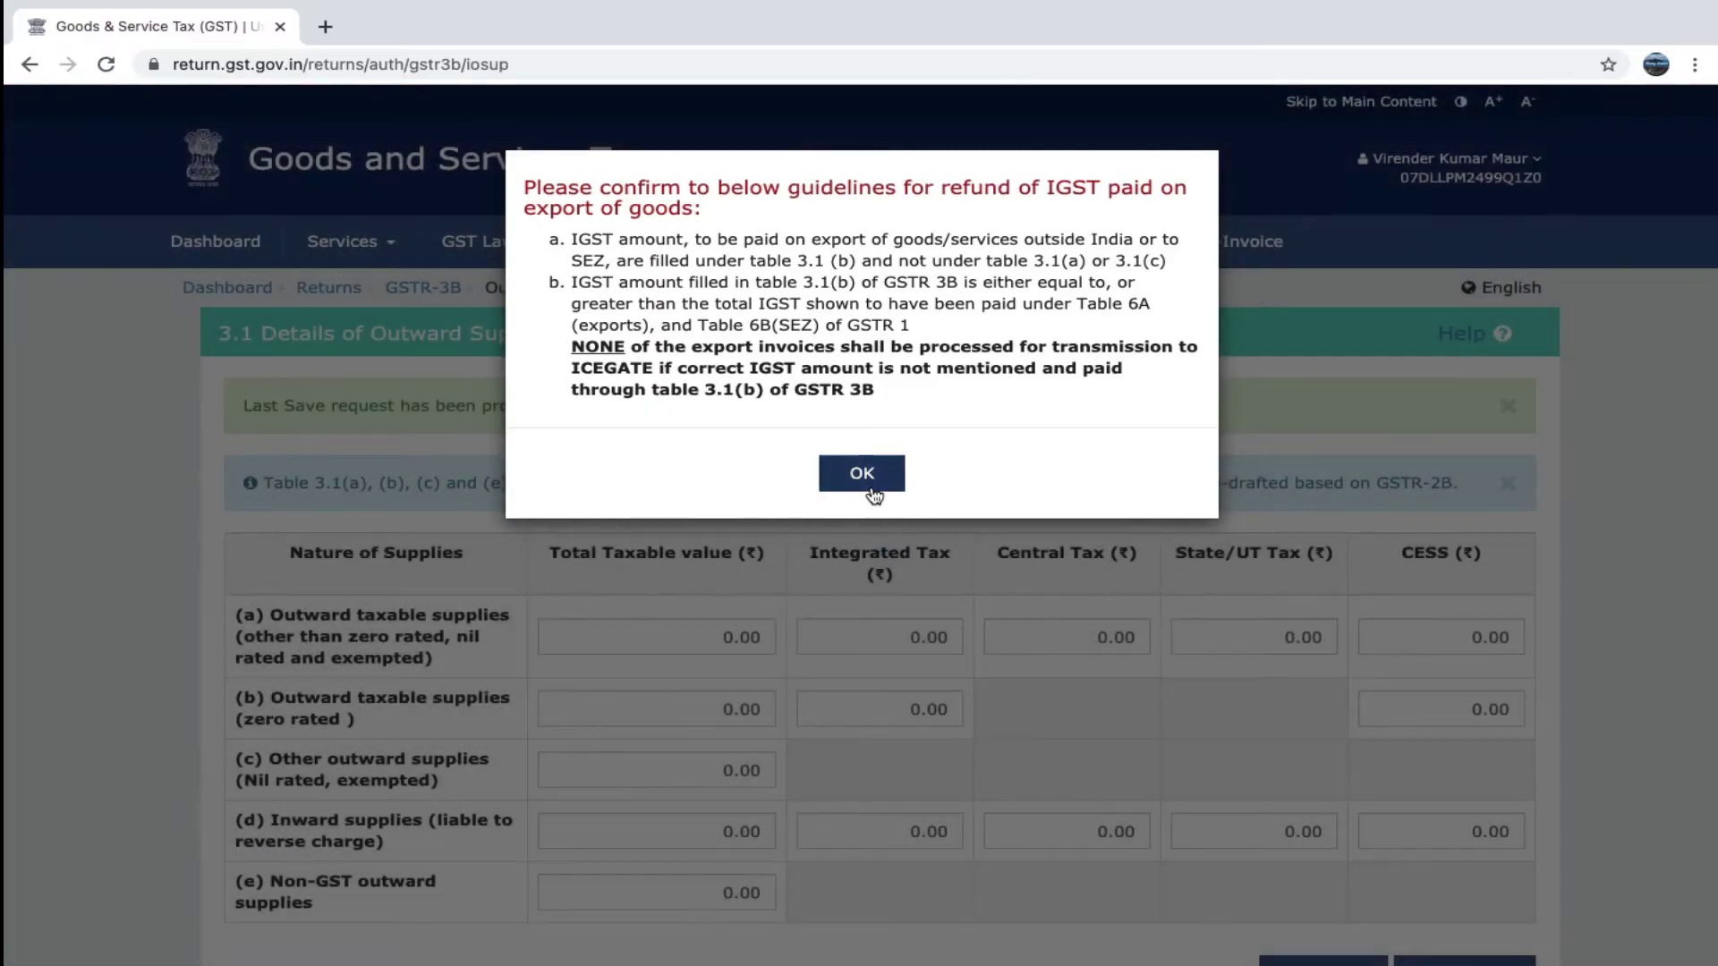
pyautogui.click(874, 493)
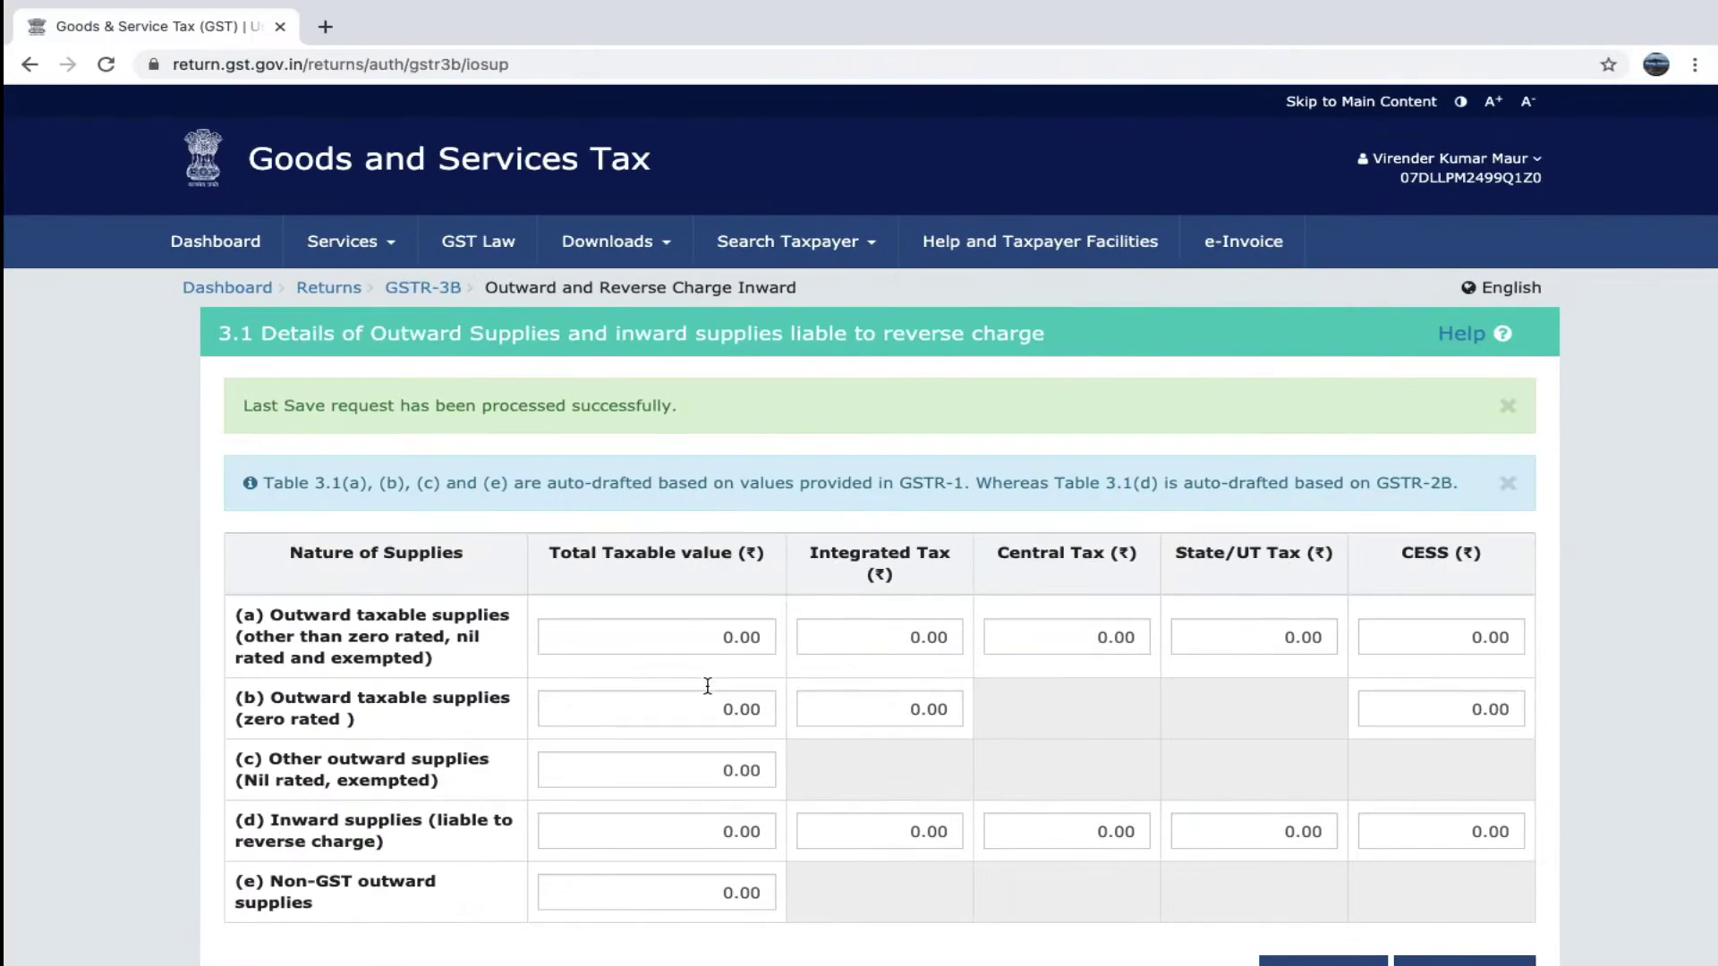
# Enter 80,000 taxable value, 5,400 integrated tax and 4,500 central tax for outward taxable supplies (a), and confirm section 3.1.
pyautogui.click(703, 634)
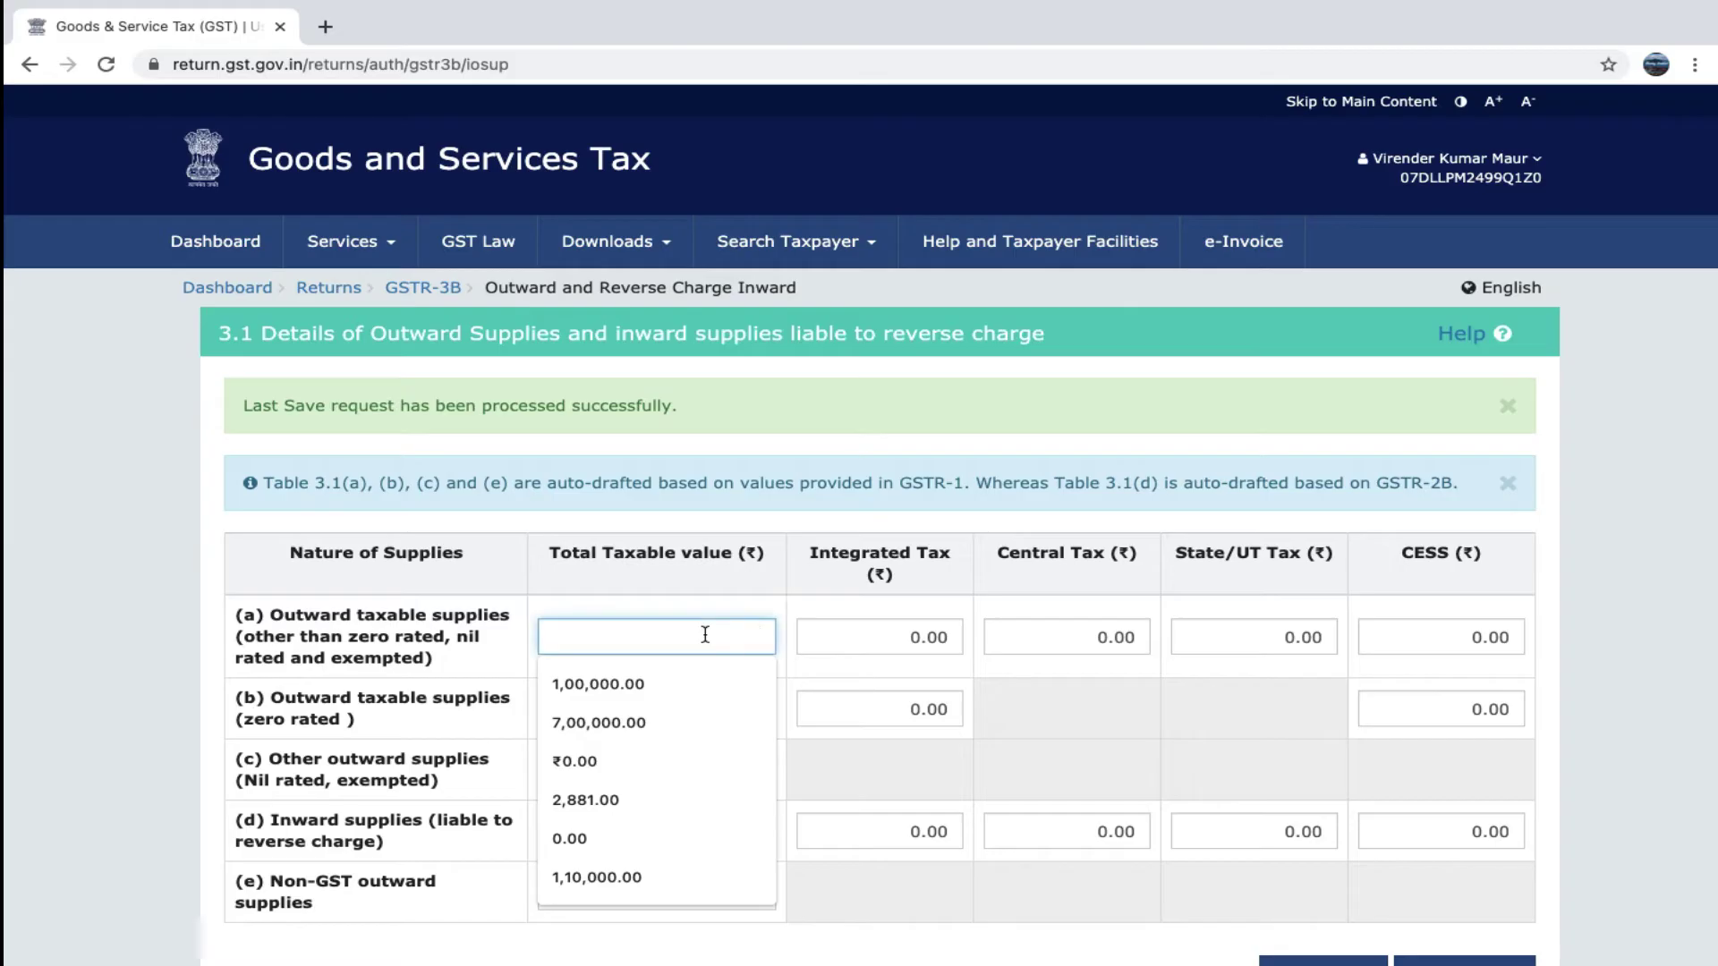
pyautogui.write('80000')
pyautogui.press('Tab')
pyautogui.write('5,4')
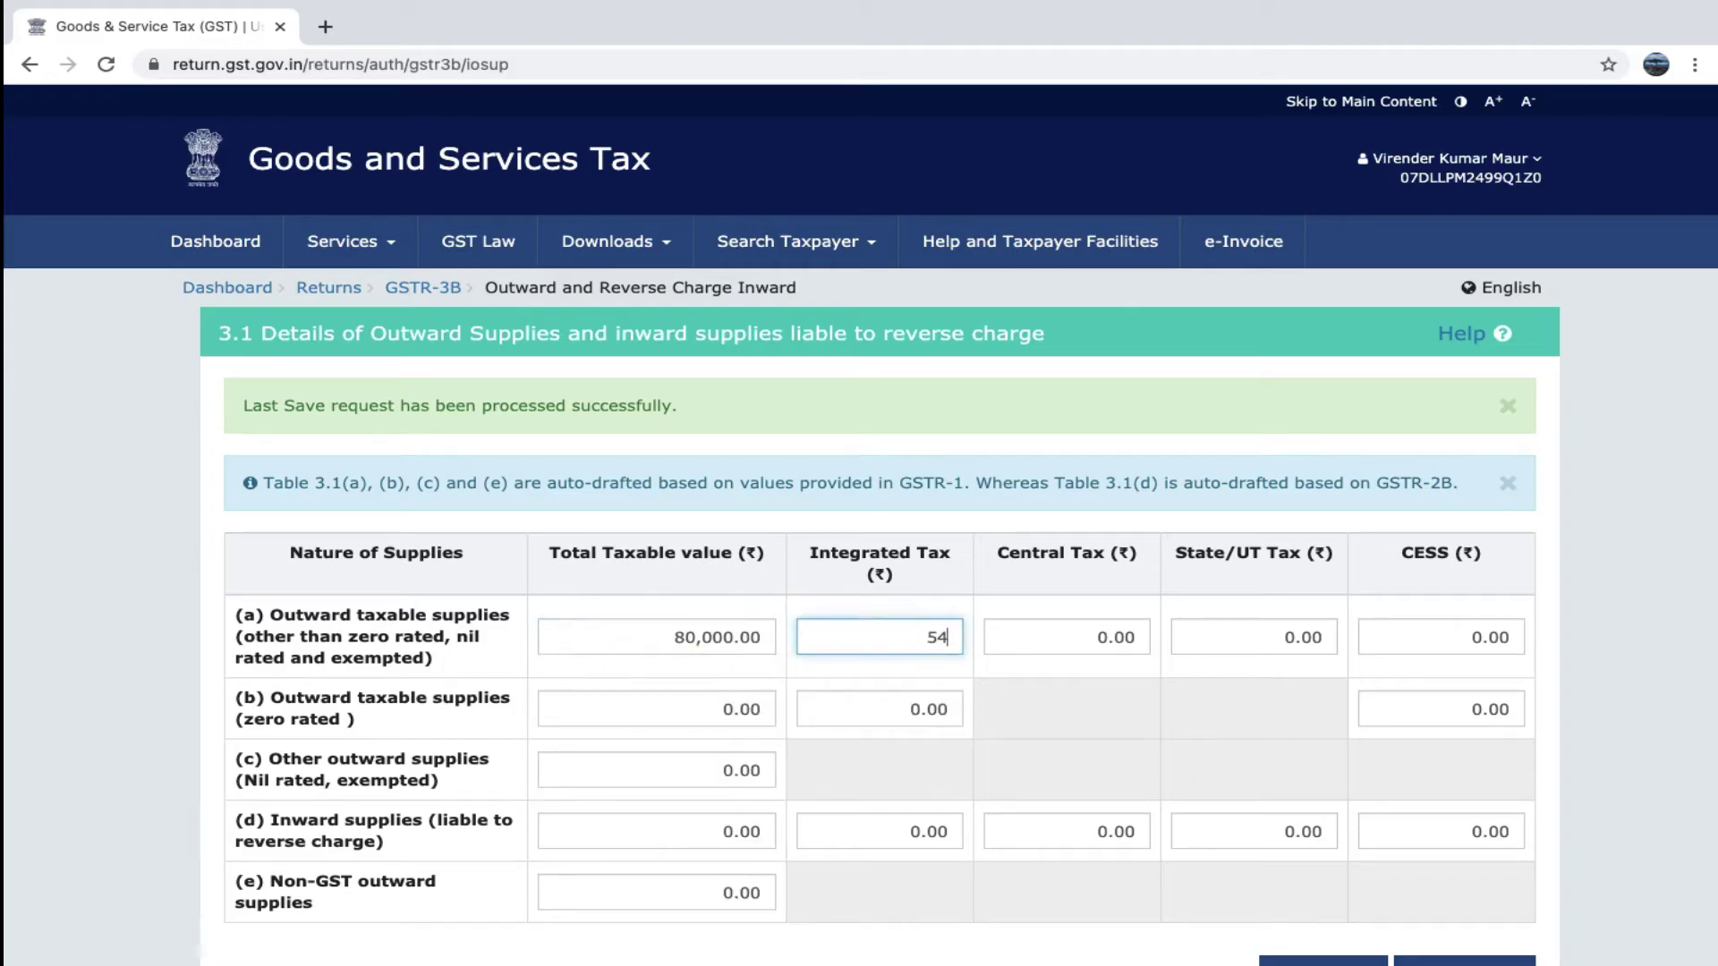
pyautogui.write('00')
pyautogui.press('Tab')
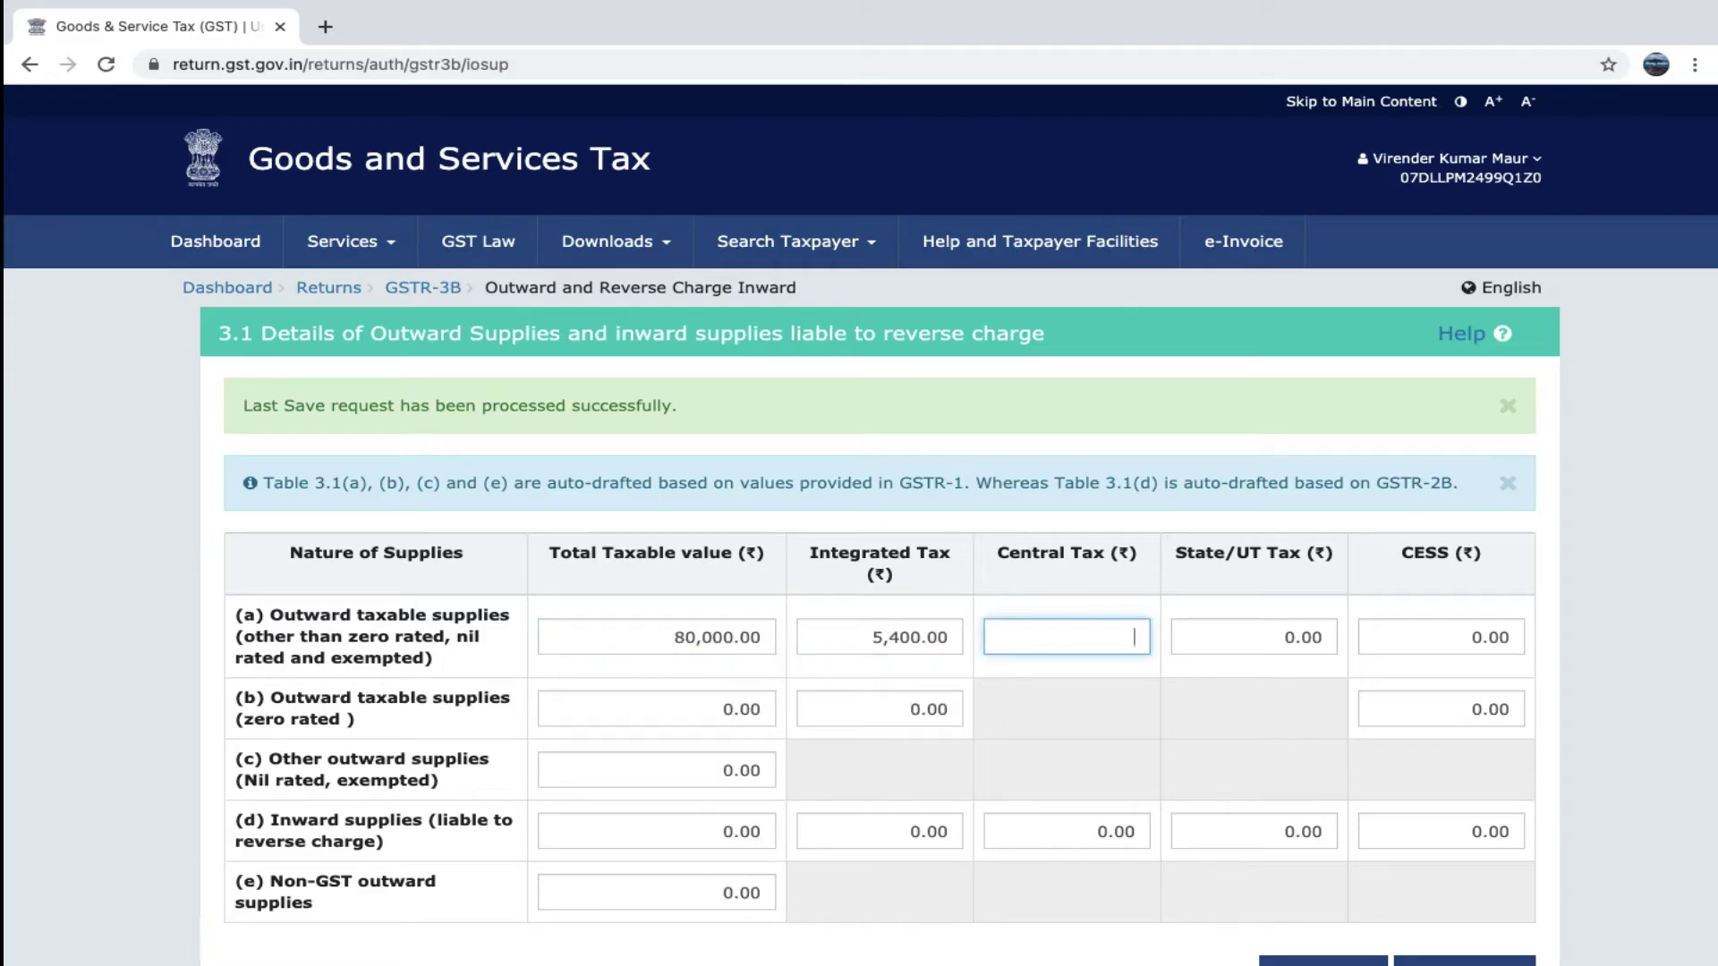
pyautogui.write('4500')
pyautogui.press('Tab')
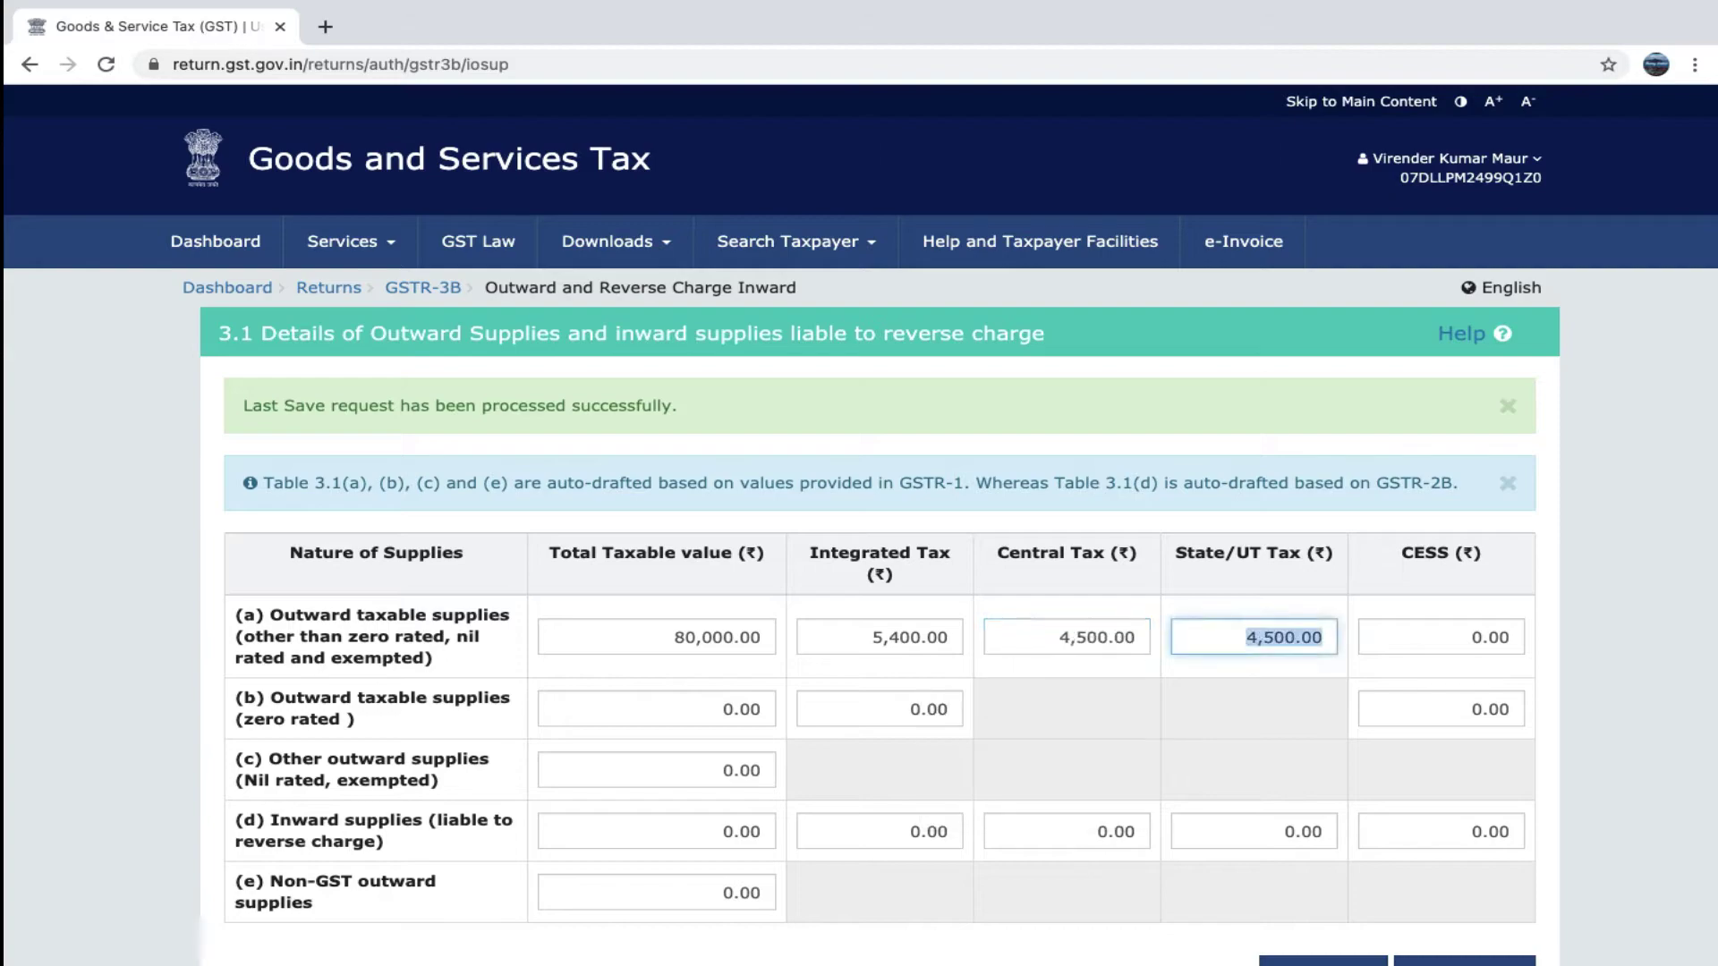
pyautogui.scroll(-2, 891, 771)
pyautogui.click(1426, 799)
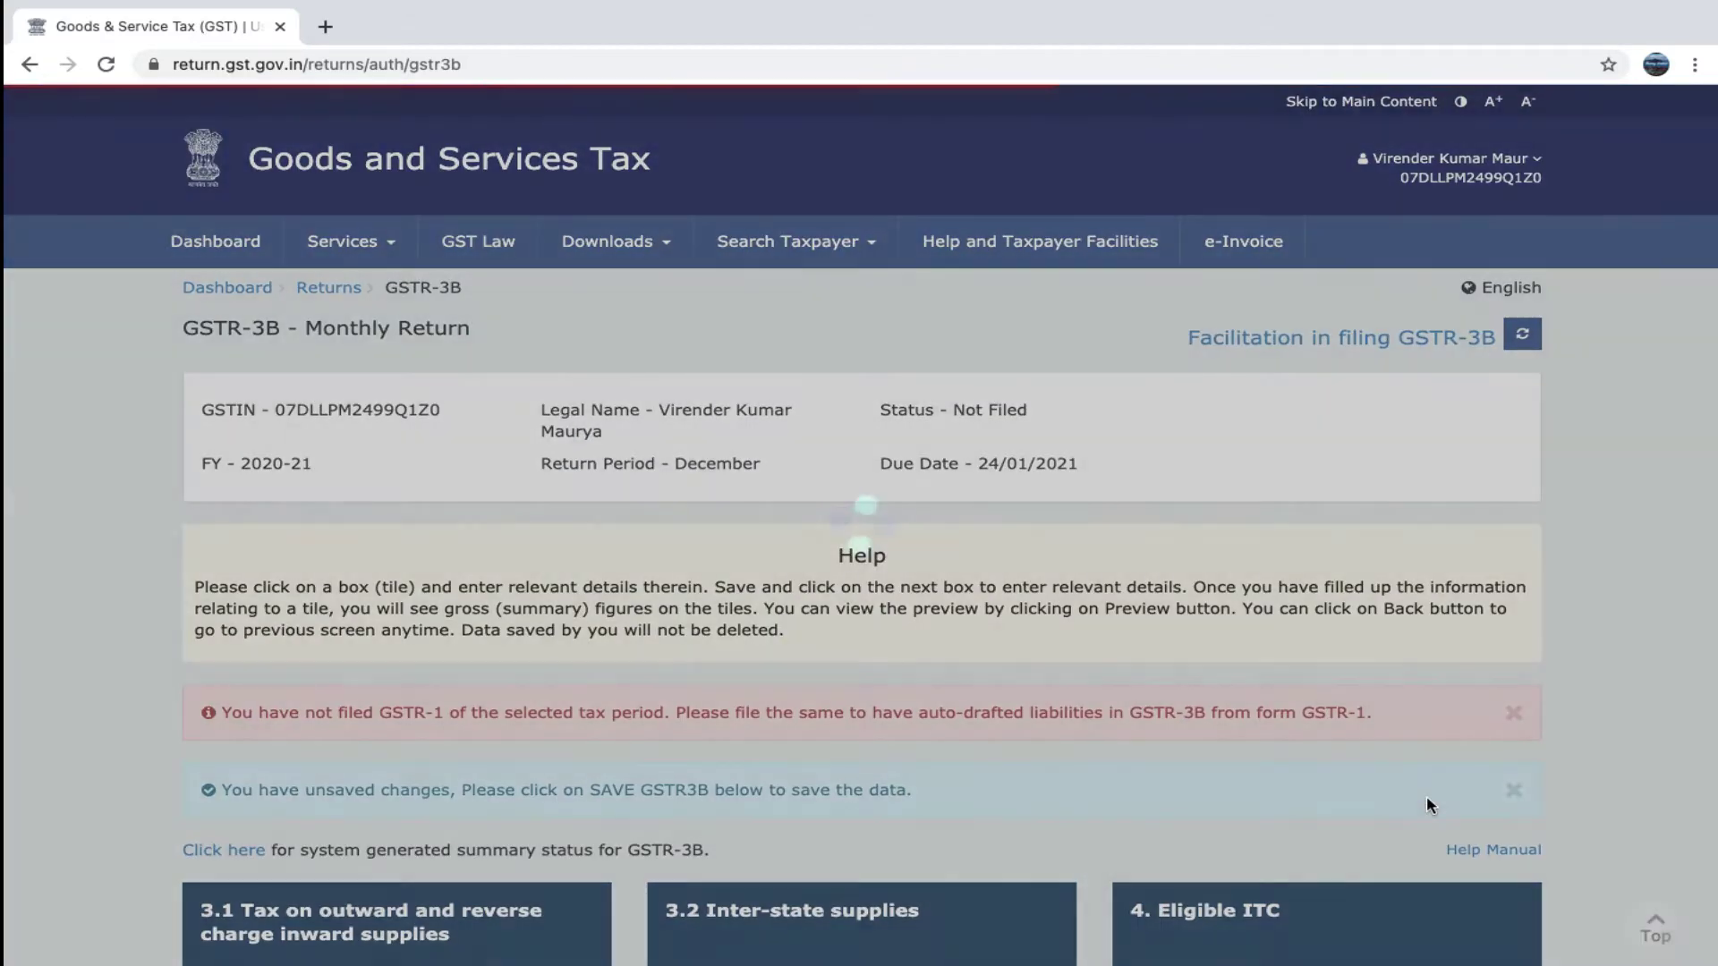
pyautogui.scroll(-6, 1427, 796)
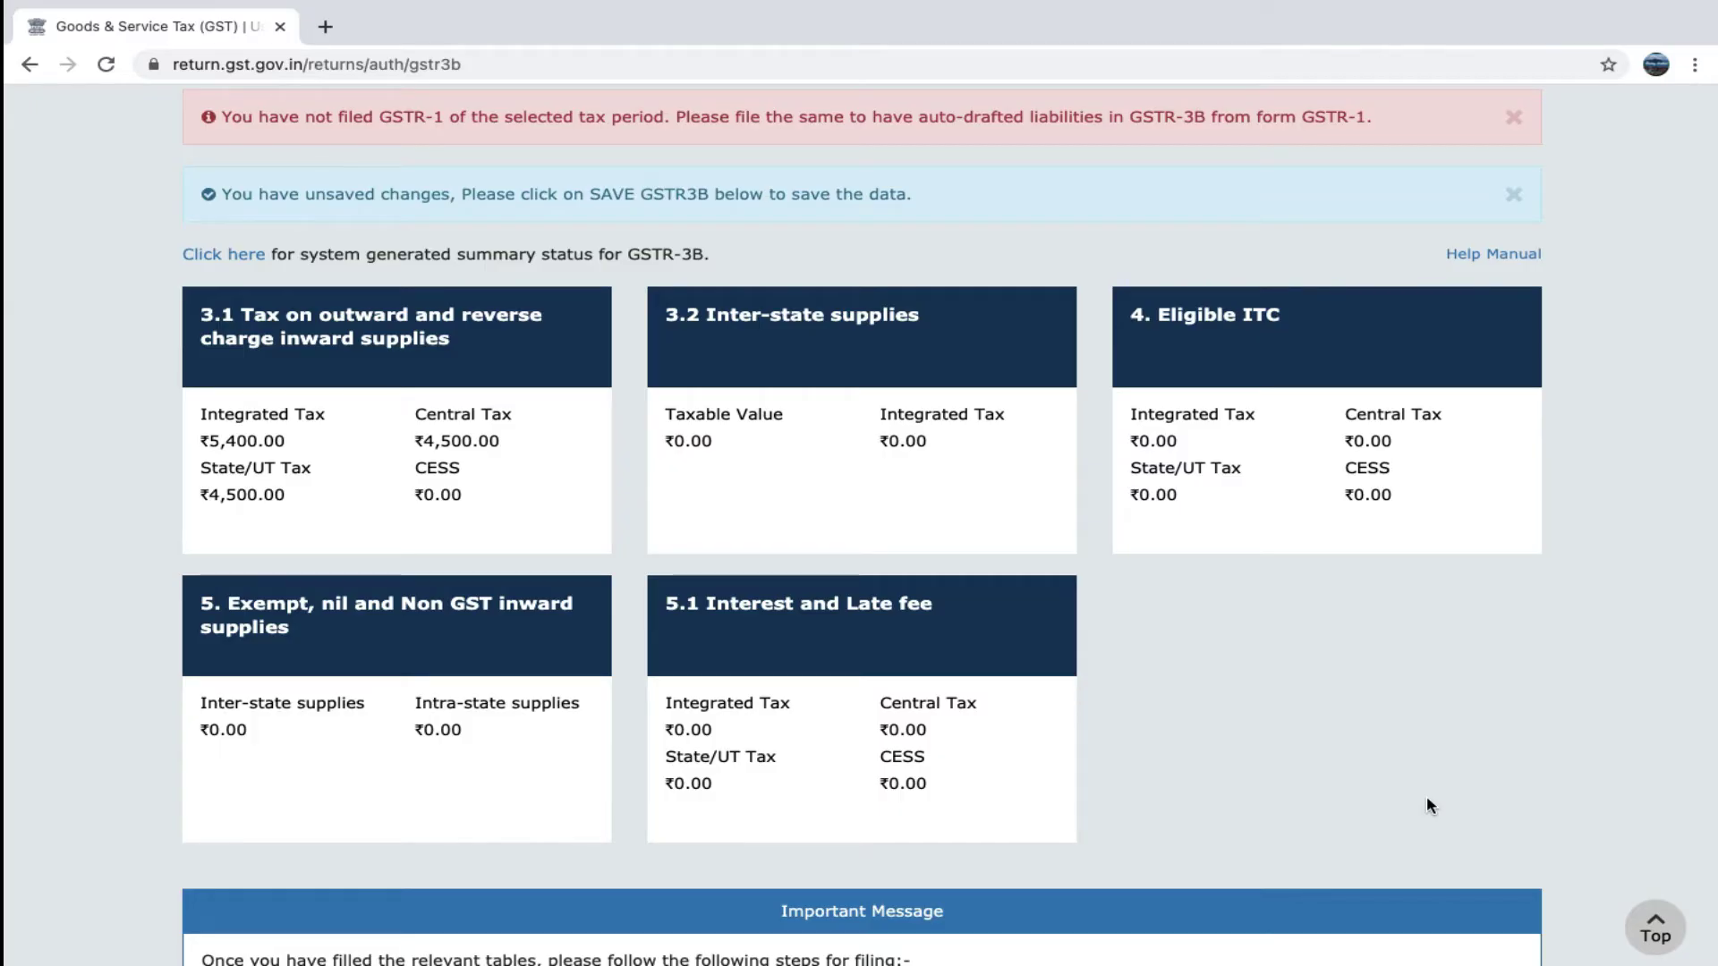
# Switch to the Excel workbook, enter a local taxable value of 30,000 in E12 and fill the Cgst, sgst and Total formulas down from row 11.
pyautogui.hotkey('ctrl', 'Right')
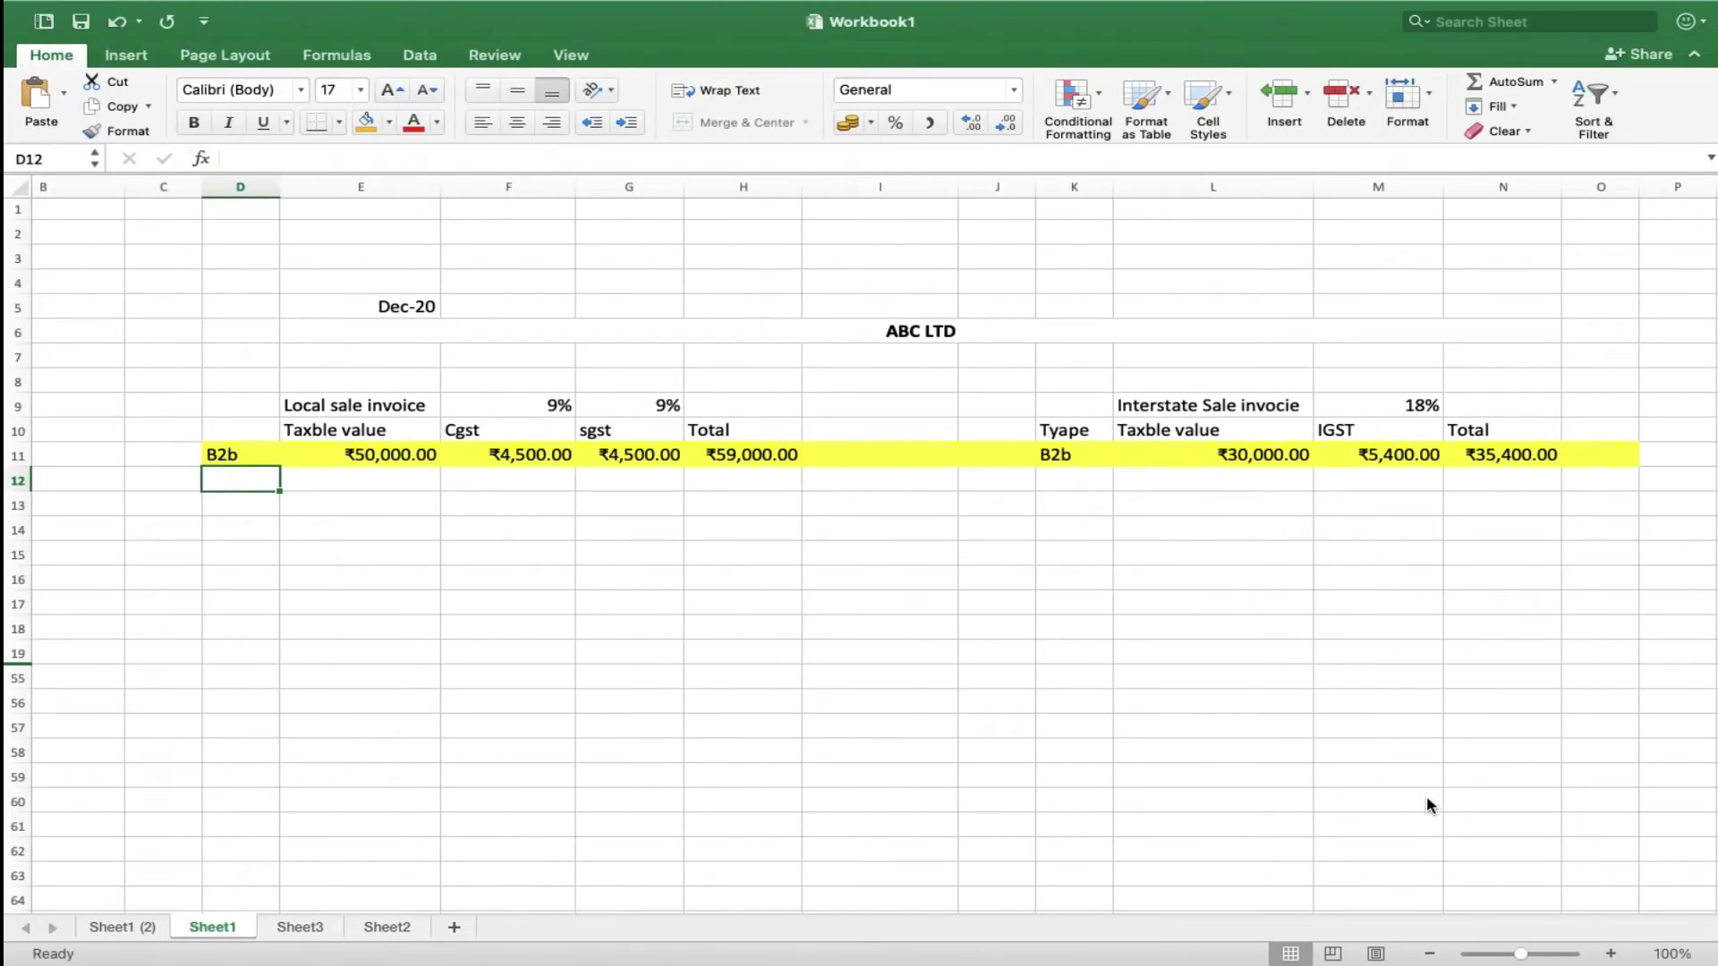
pyautogui.press('Right')
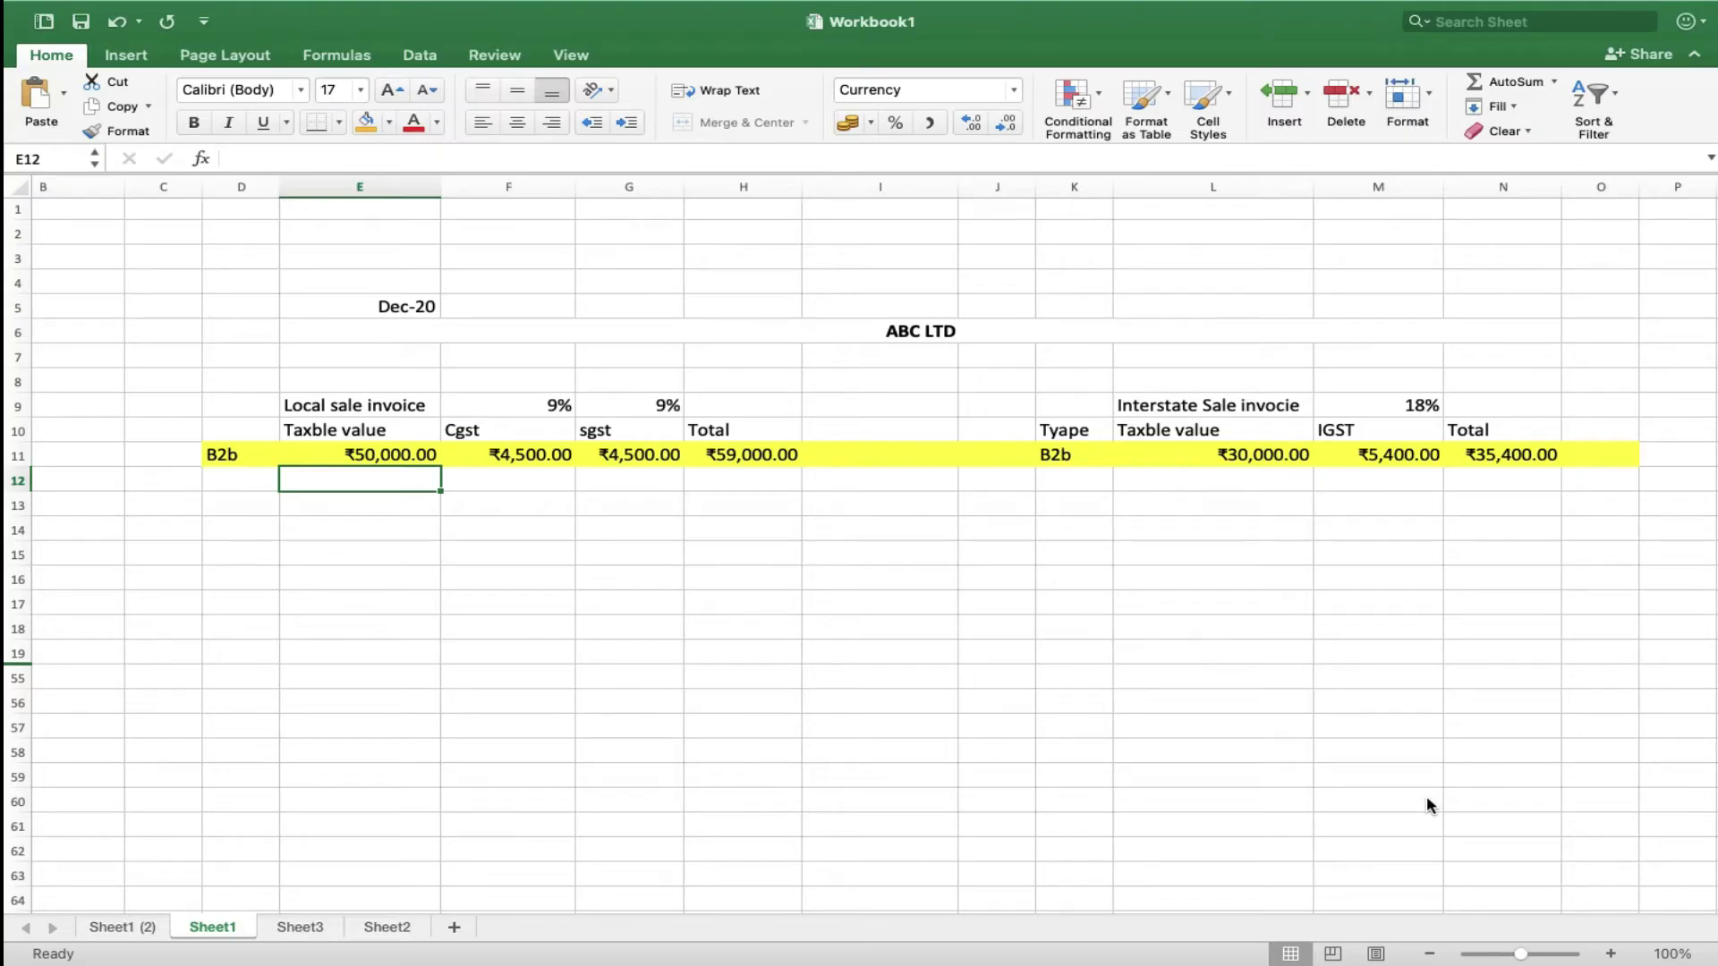
pyautogui.write('30,0')
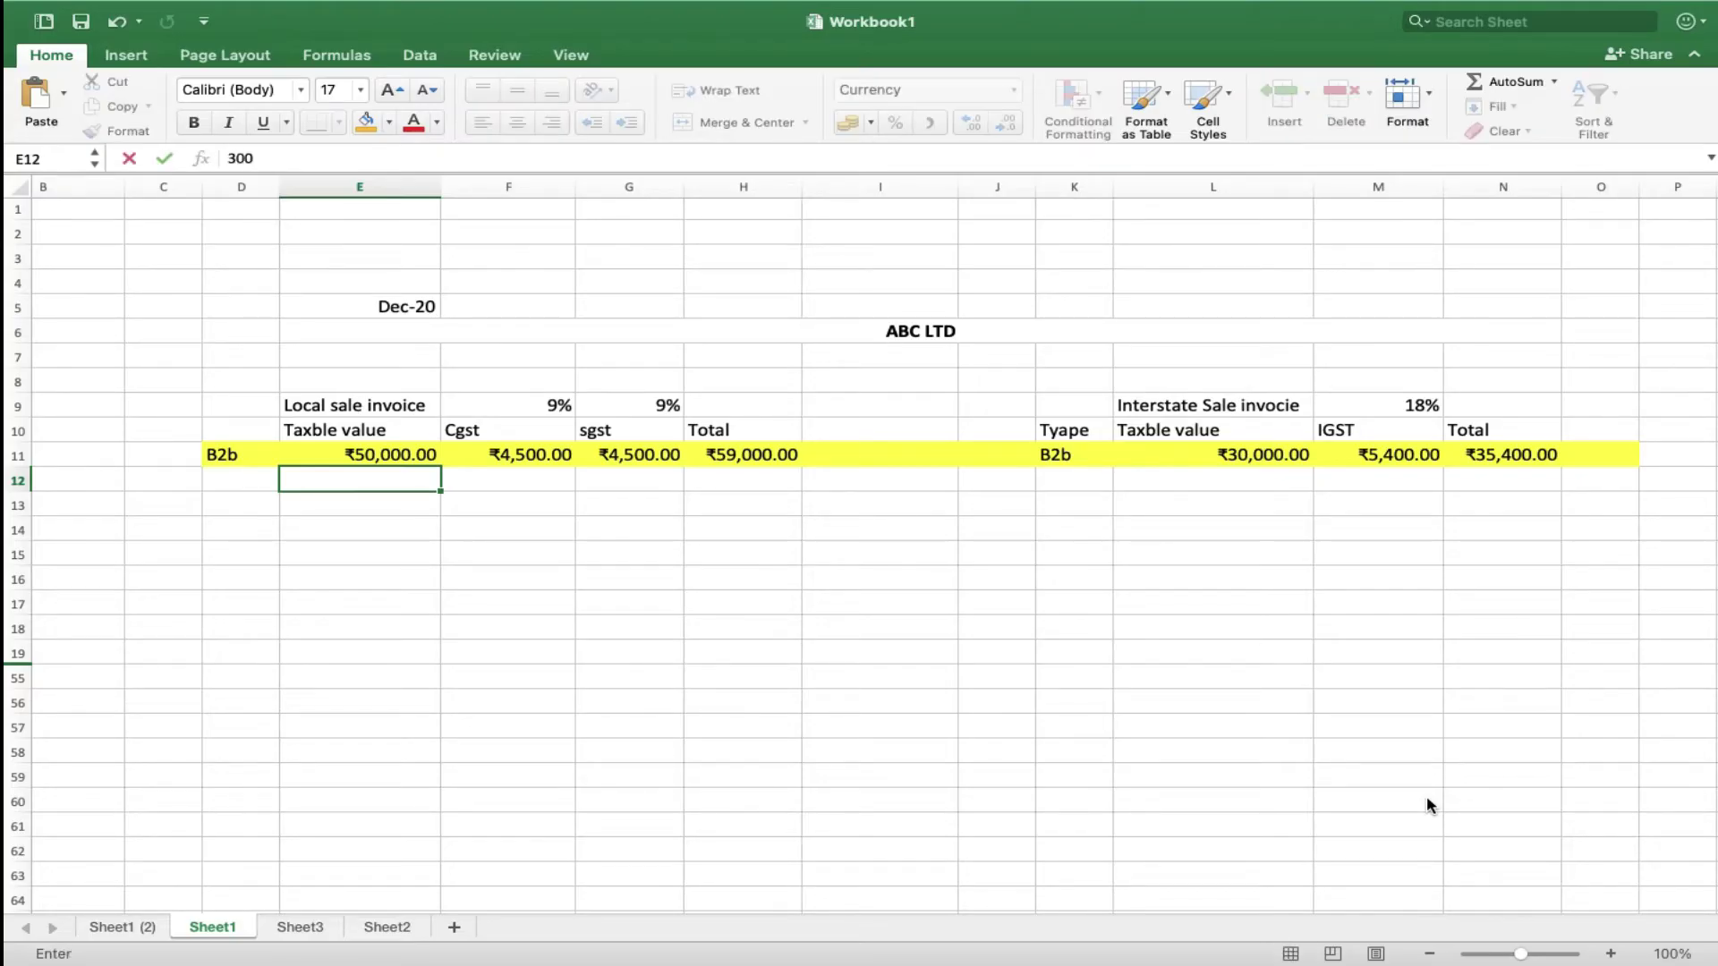
pyautogui.write('00')
pyautogui.press('Tab')
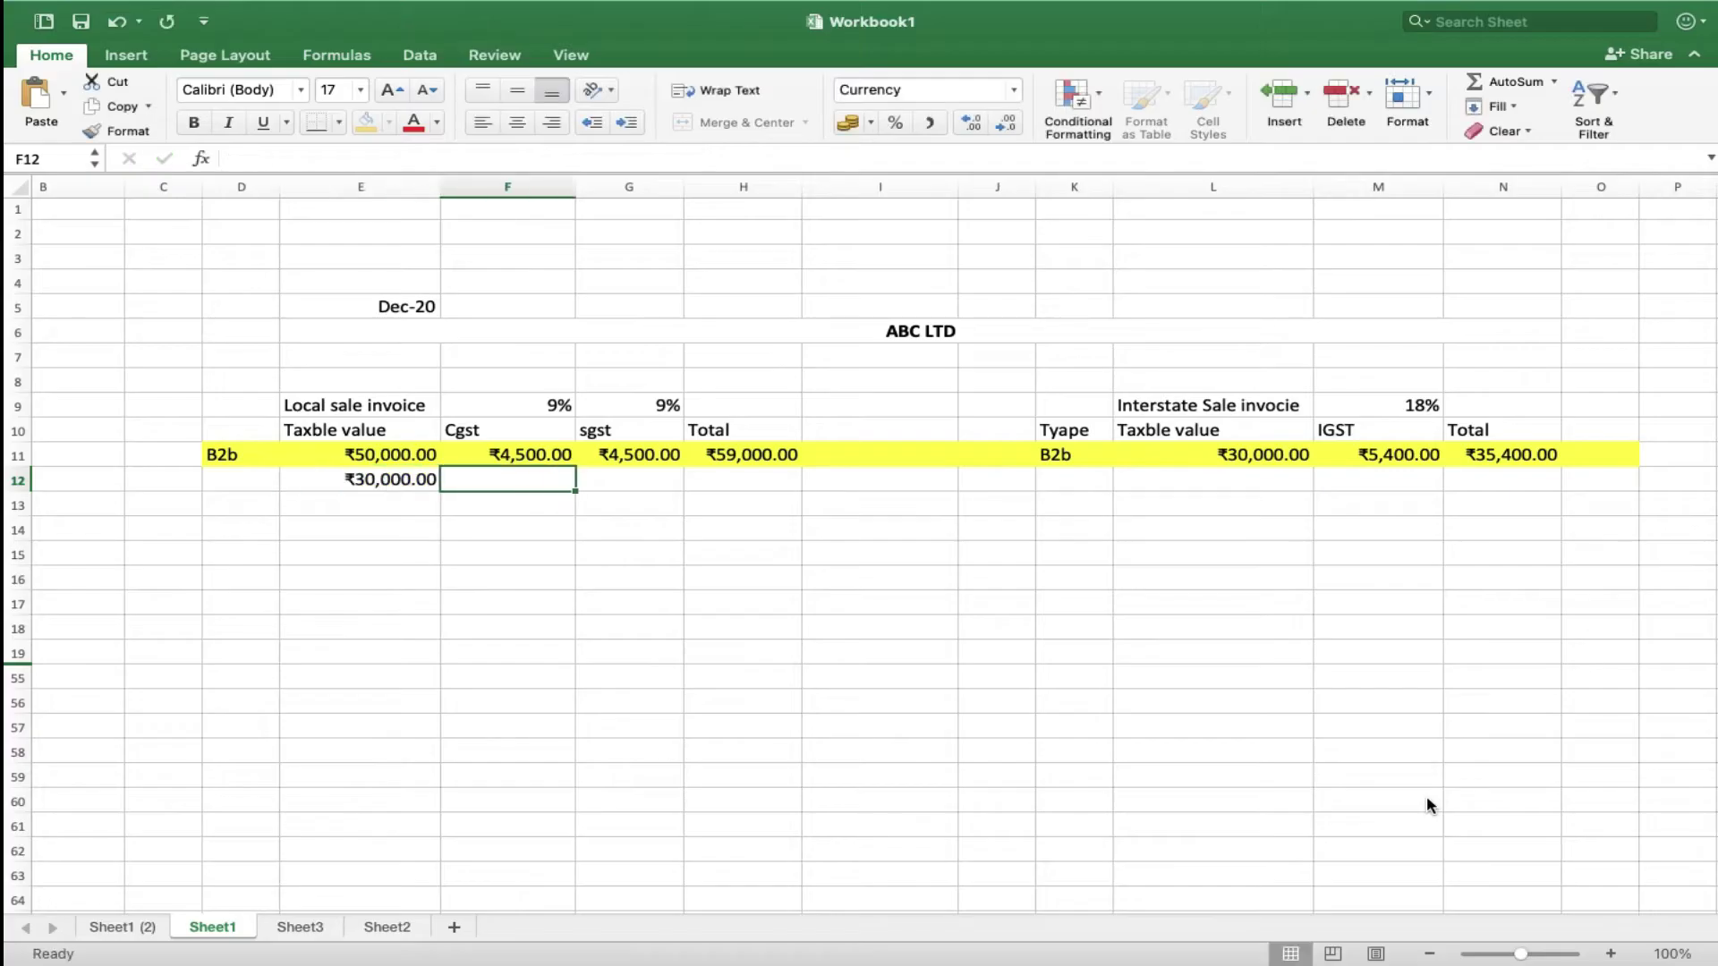
pyautogui.press('super+d')
pyautogui.press('Tab')
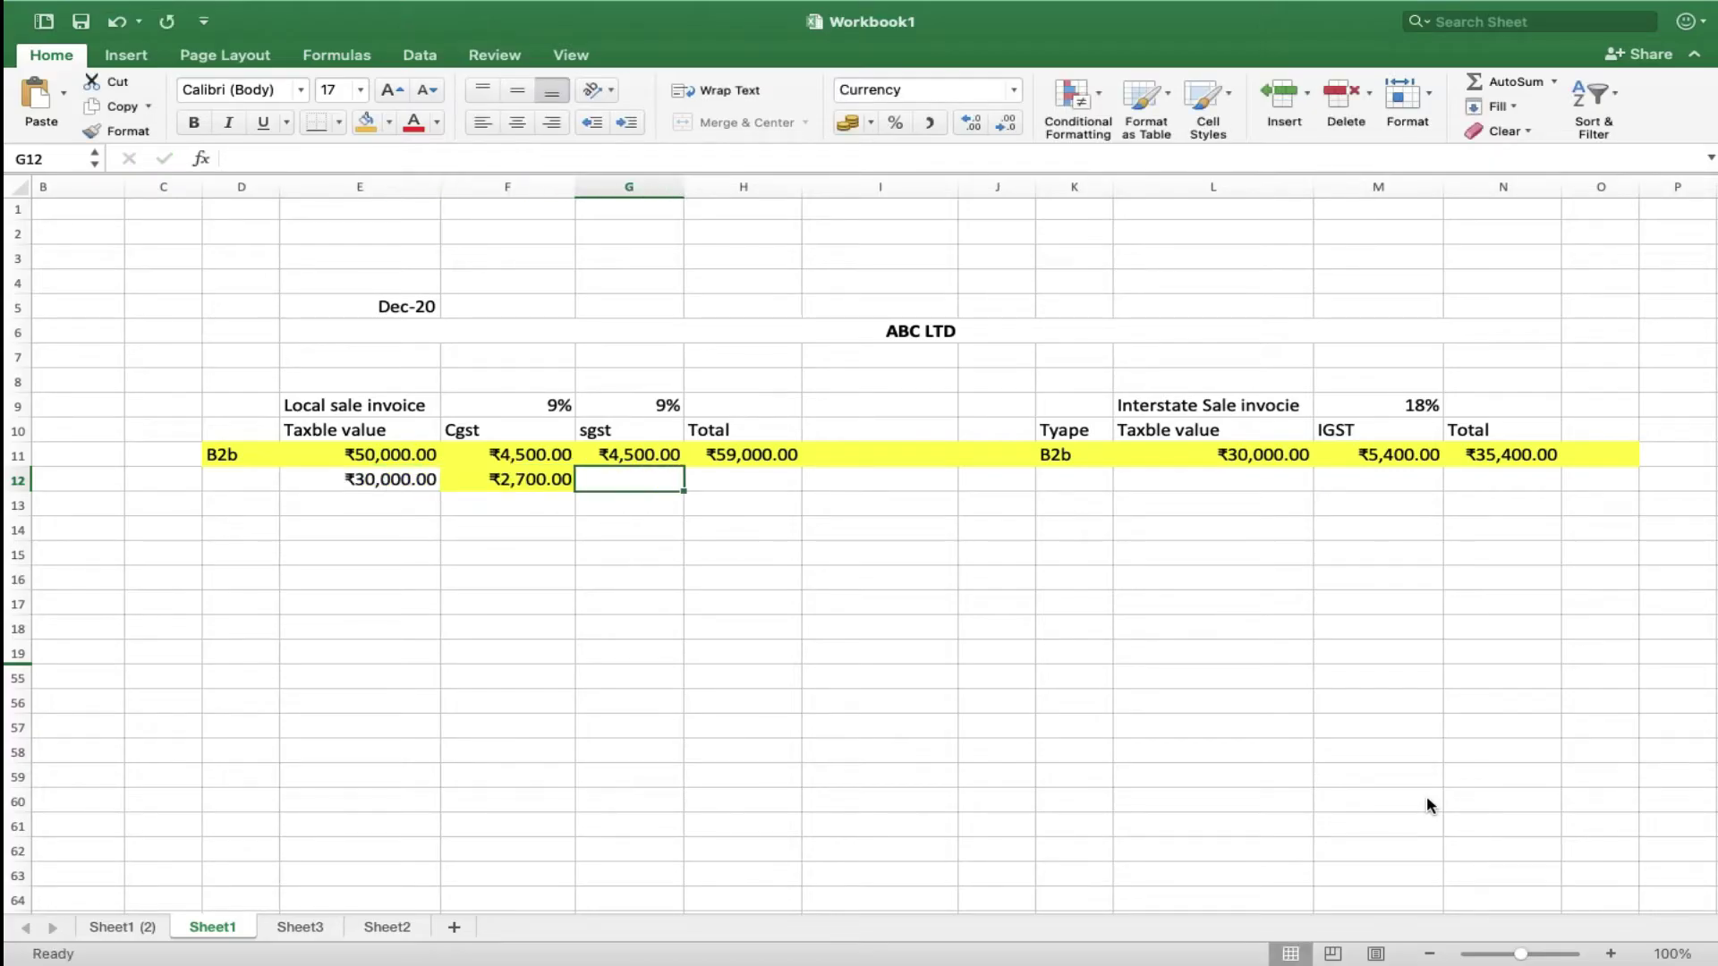
pyautogui.press('super+d')
pyautogui.press('Tab')
pyautogui.press('super+d')
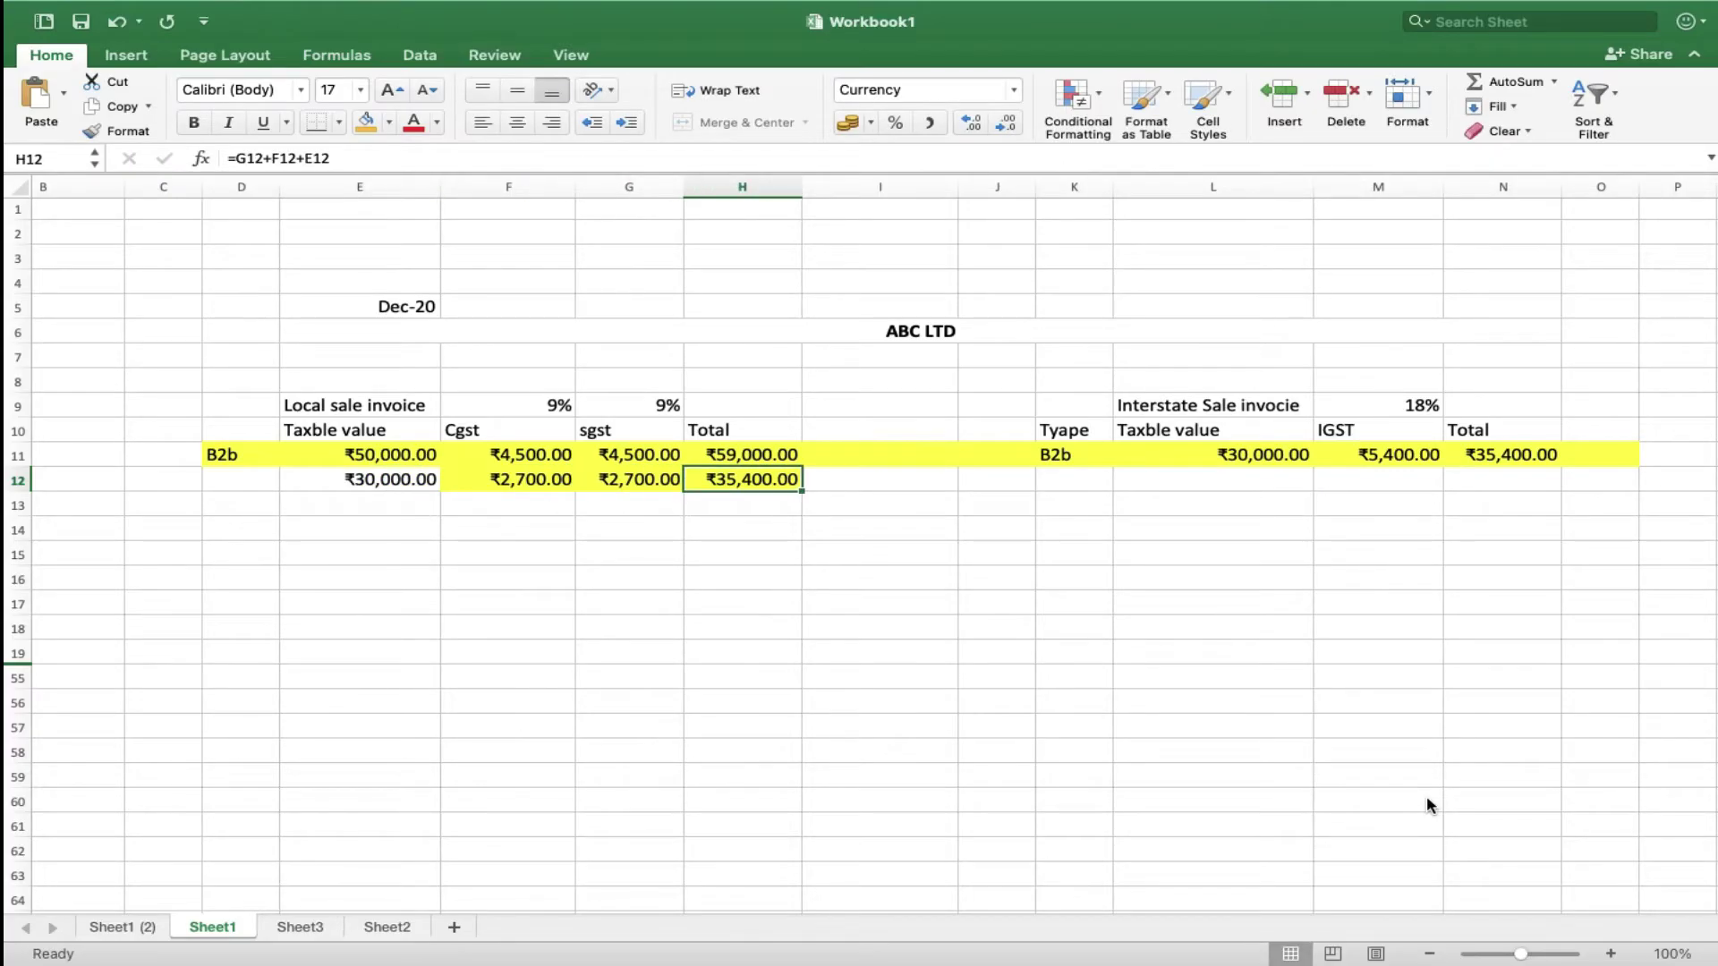
# Fill the new local sale entry in D12:H12 with orange.
pyautogui.hotkey('shift', 'Left')
pyautogui.hotkey('shift', 'Left')
pyautogui.hotkey('shift', 'Left')
pyautogui.hotkey('shift', 'Left')
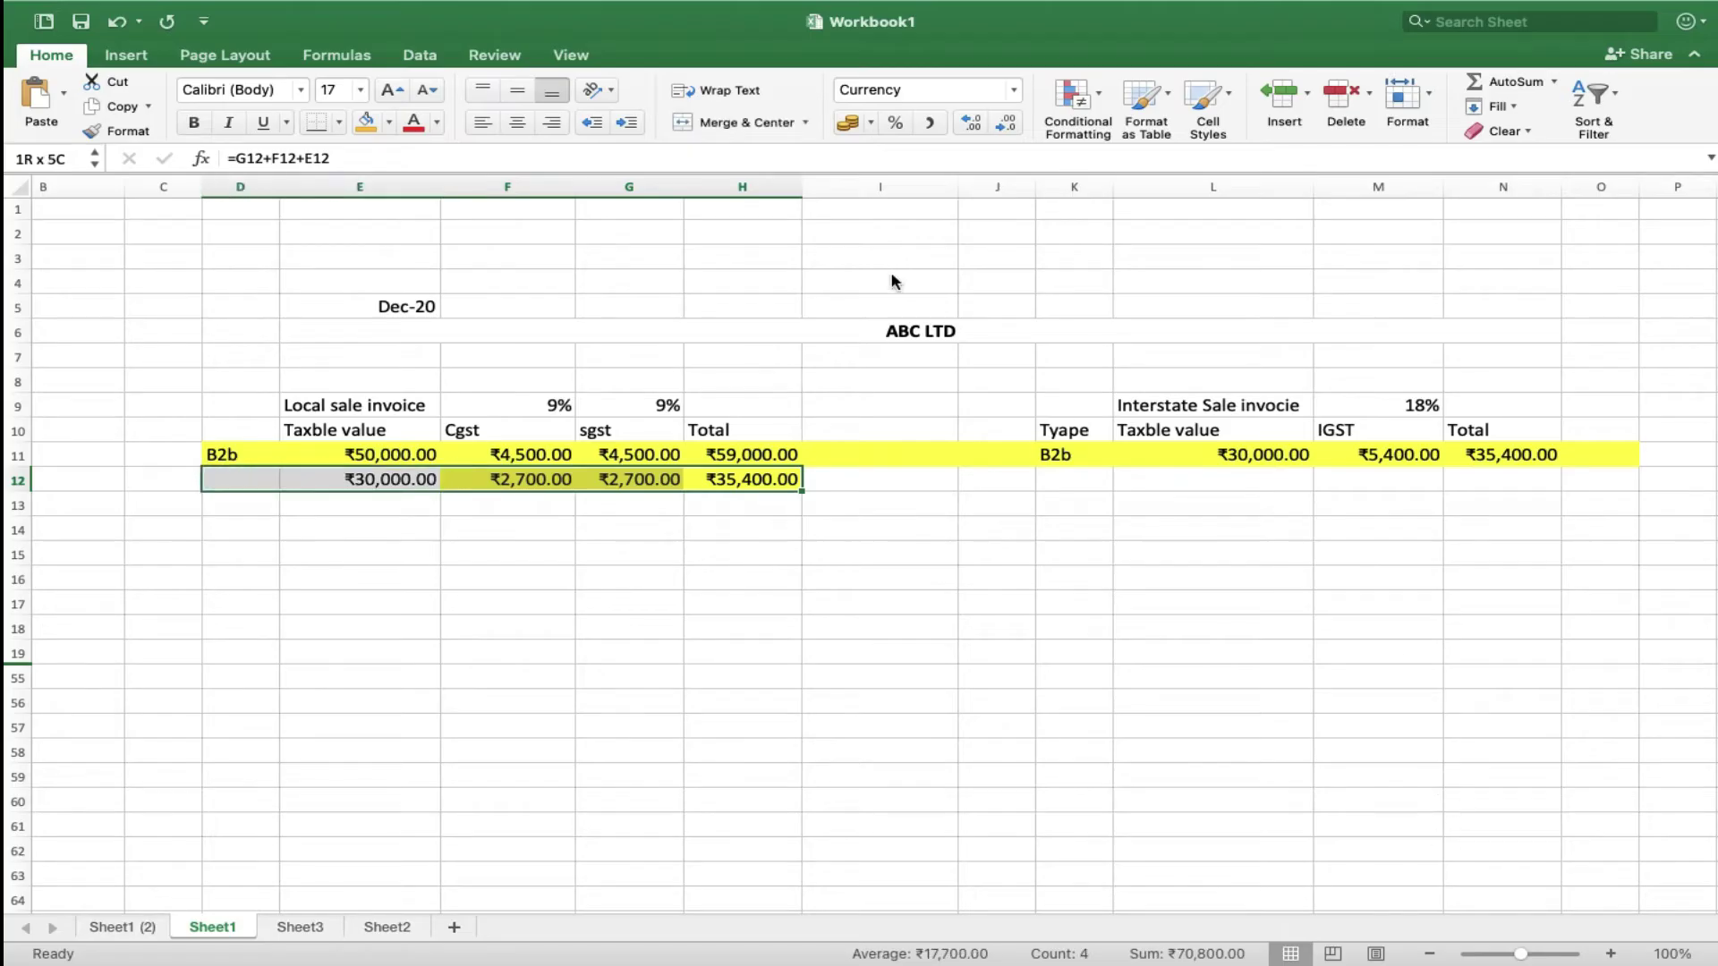
pyautogui.click(366, 121)
pyautogui.click(699, 598)
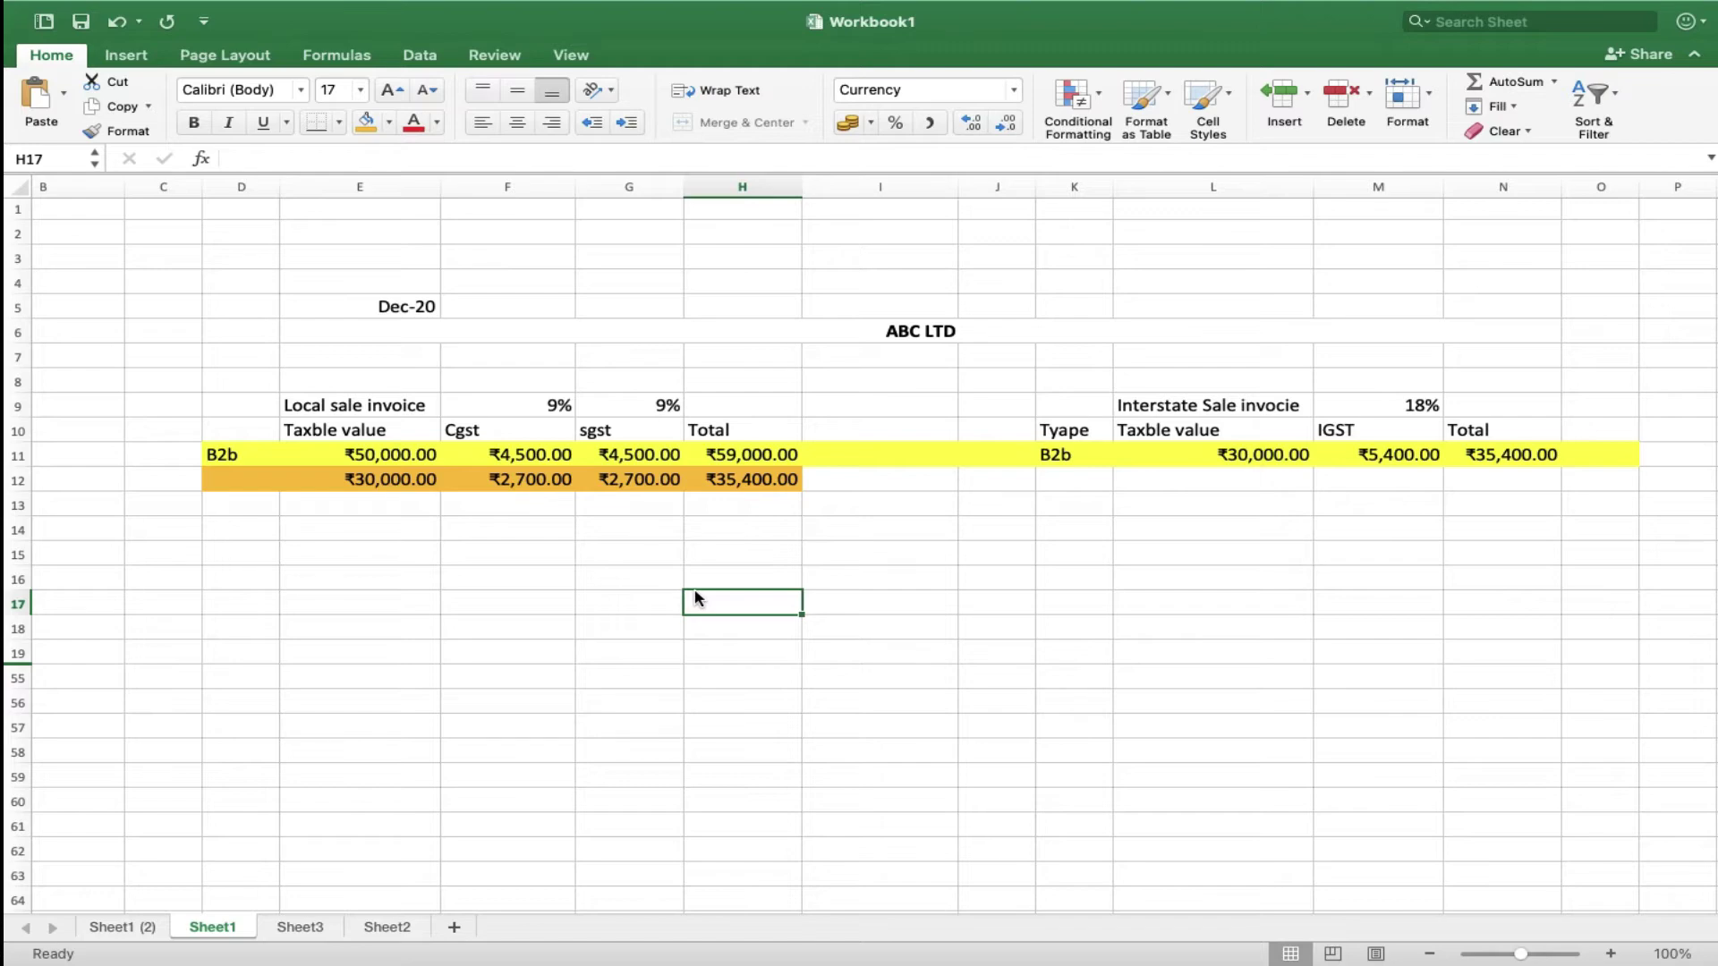
pyautogui.hotkey('ctrl', 'Left')
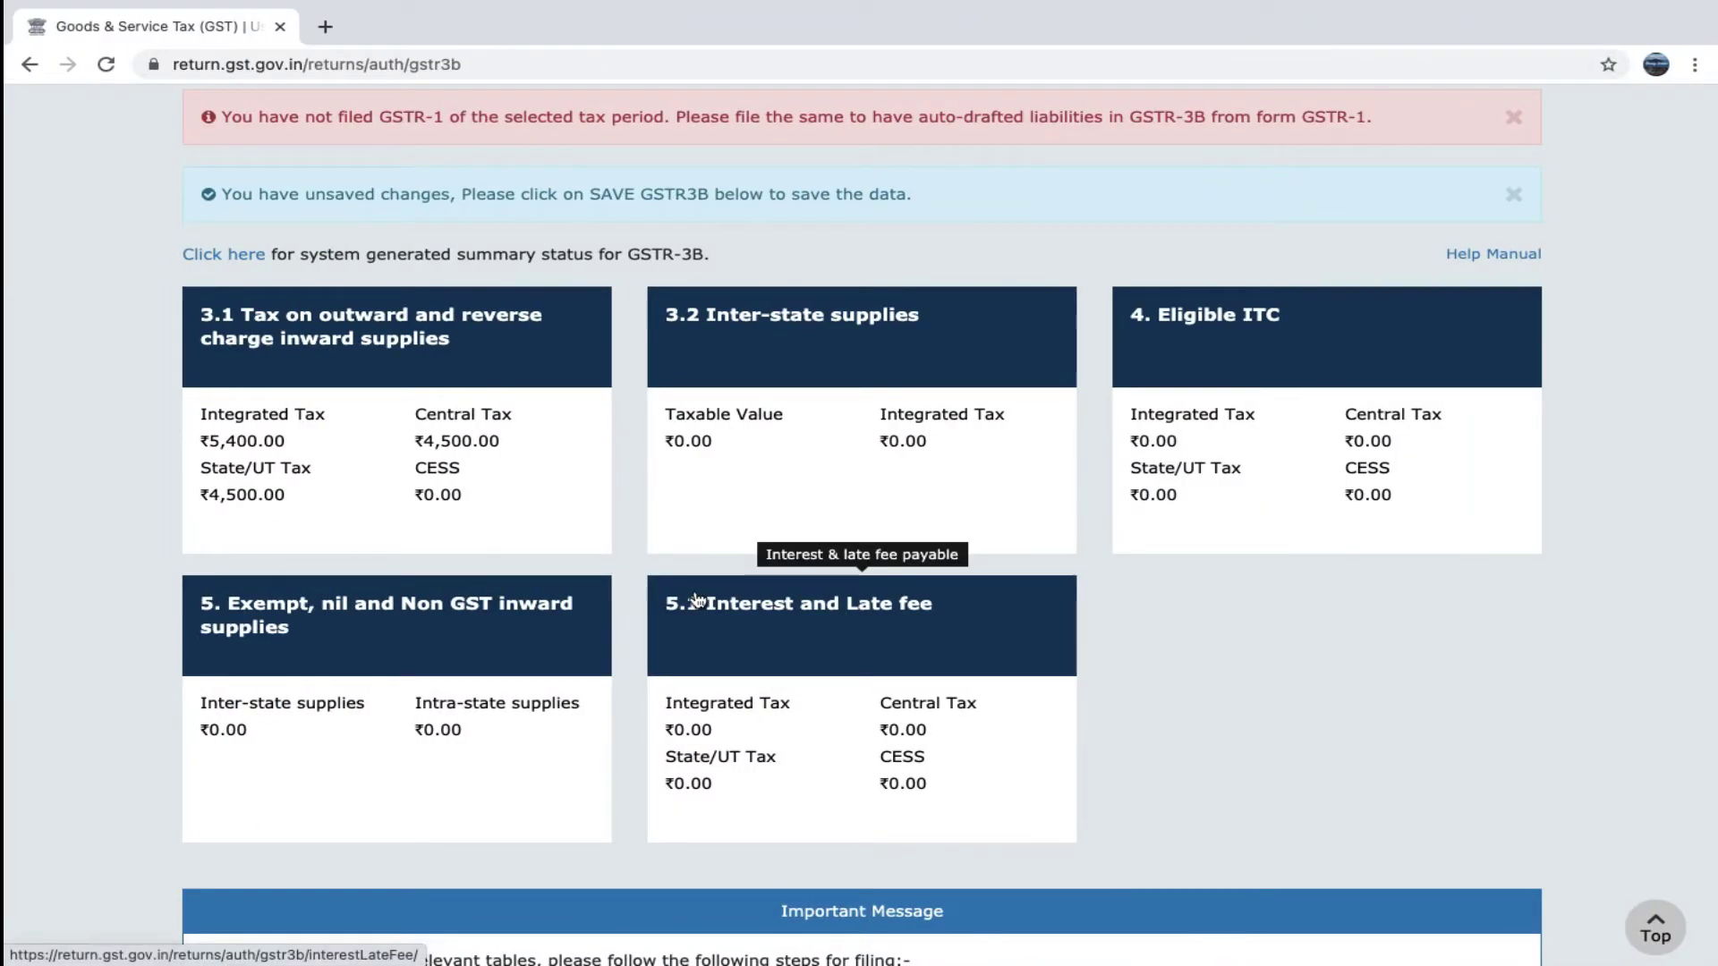
pyautogui.hotkey('ctrl', 'Right')
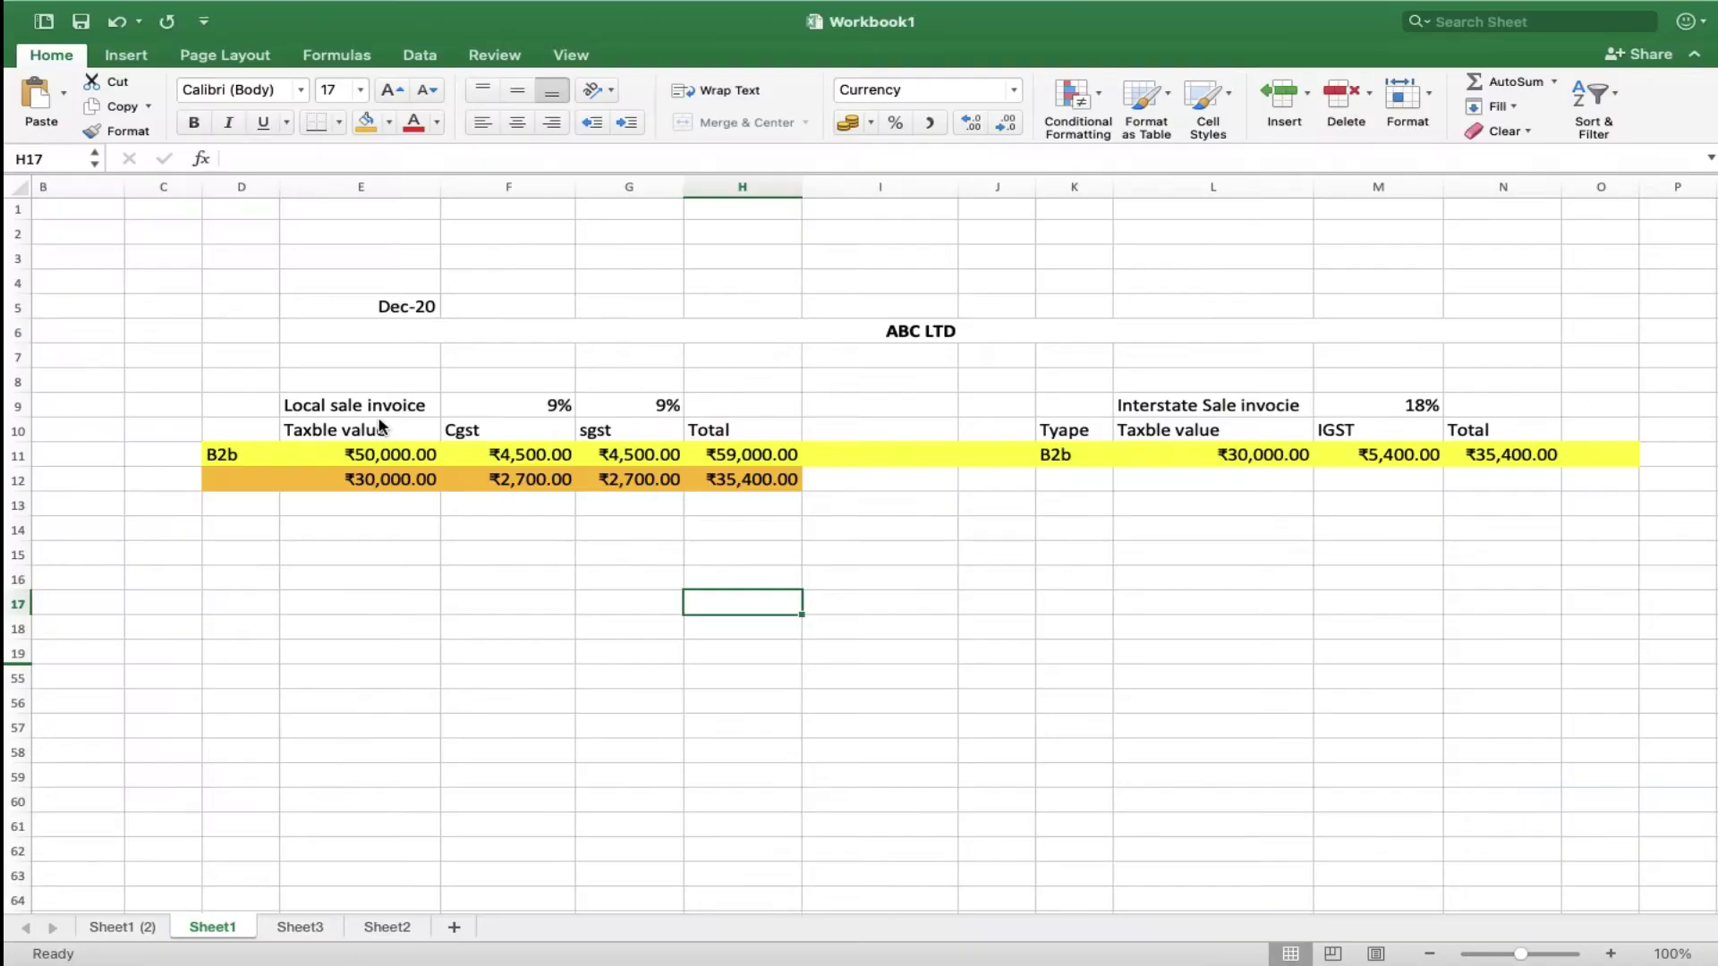
pyautogui.click(170, 485)
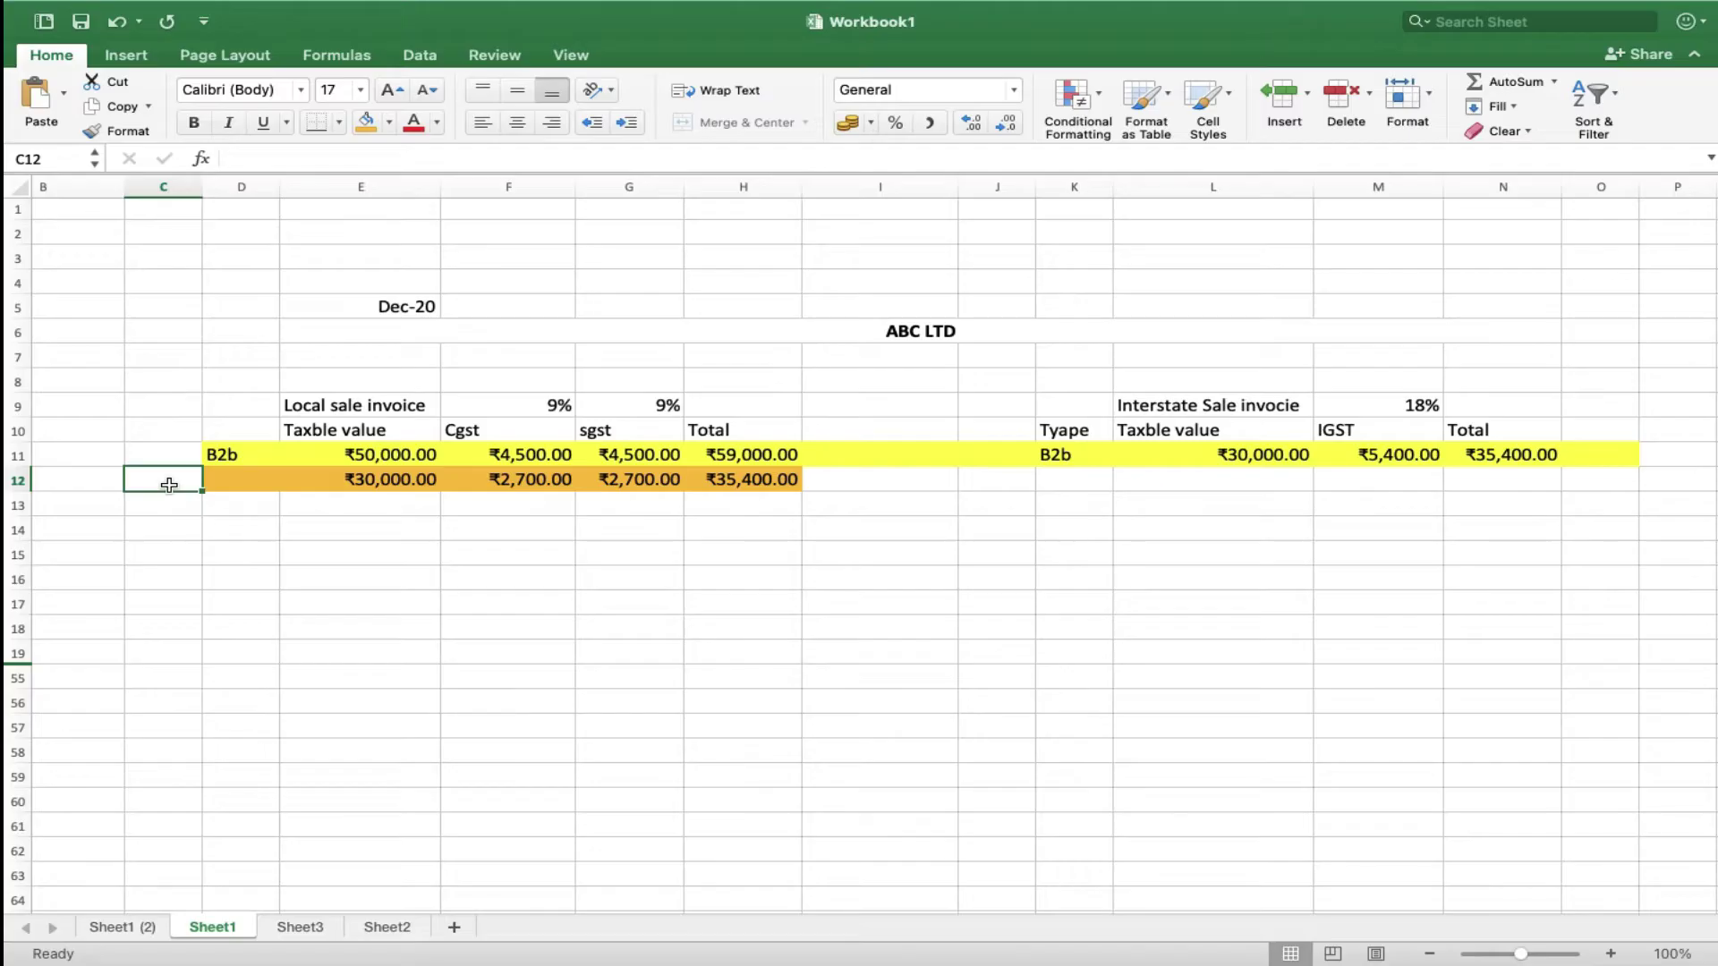
# Switch to the GST portal and check the total taxable value of invoice 100 in the GSTR-1 B2B invoices summary.
pyautogui.hotkey('ctrl', 'Left')
pyautogui.scroll(10, 284, 515)
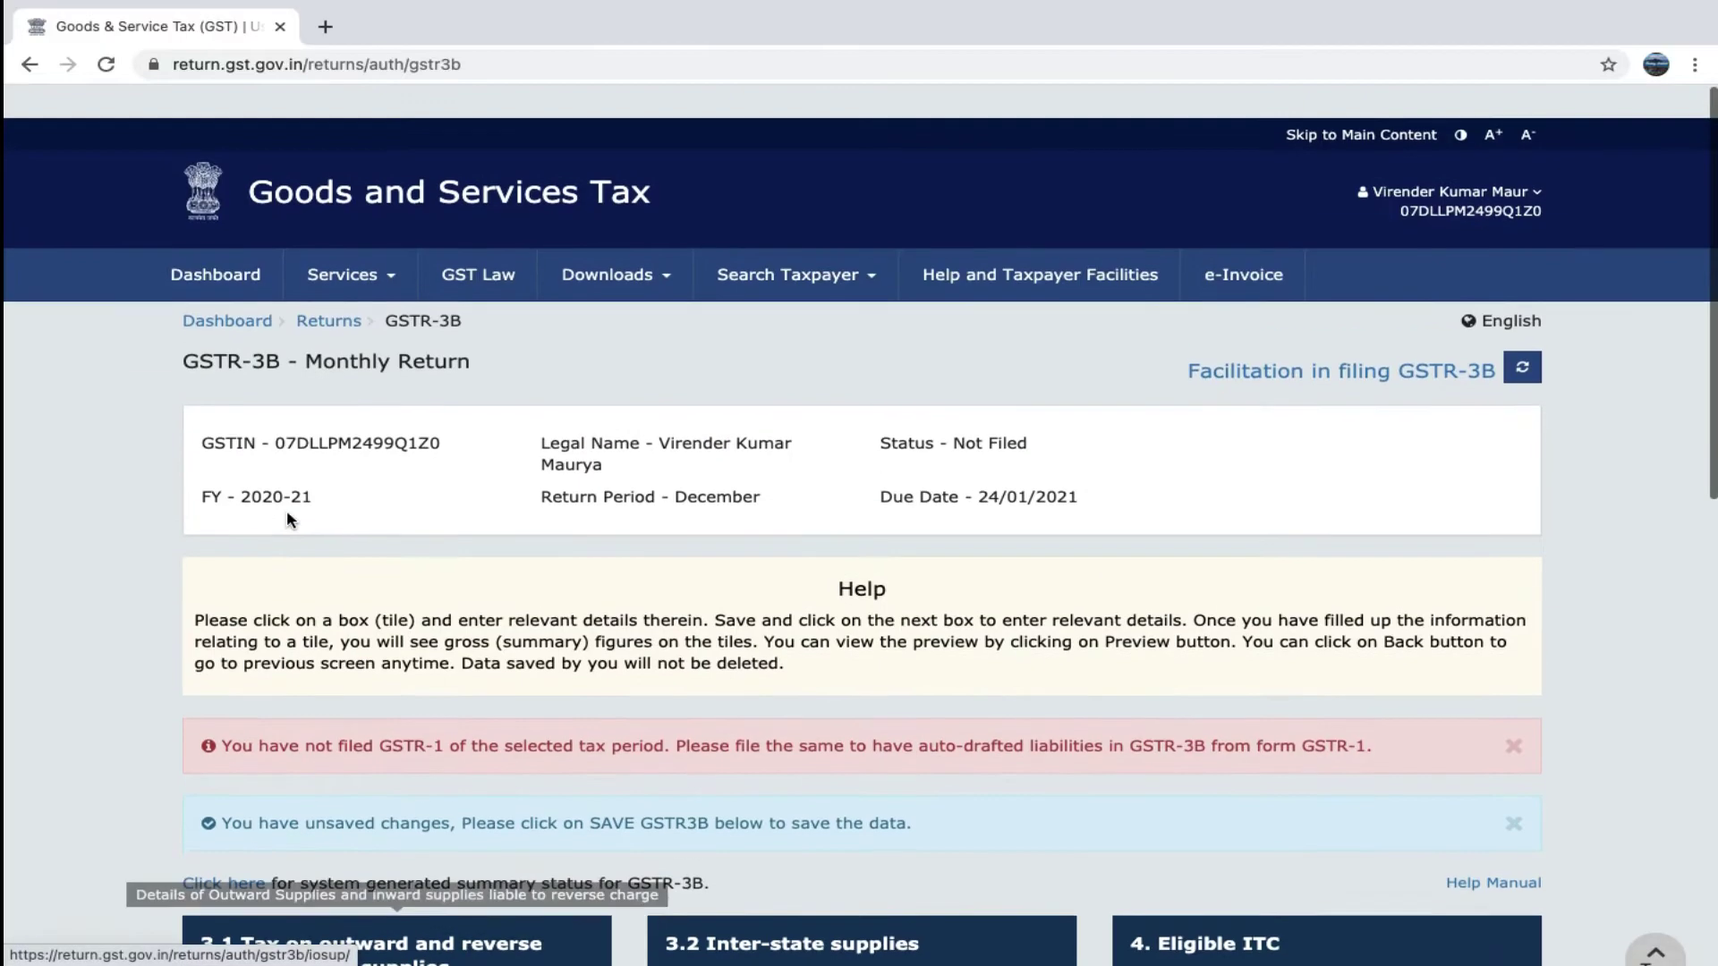
pyautogui.click(202, 244)
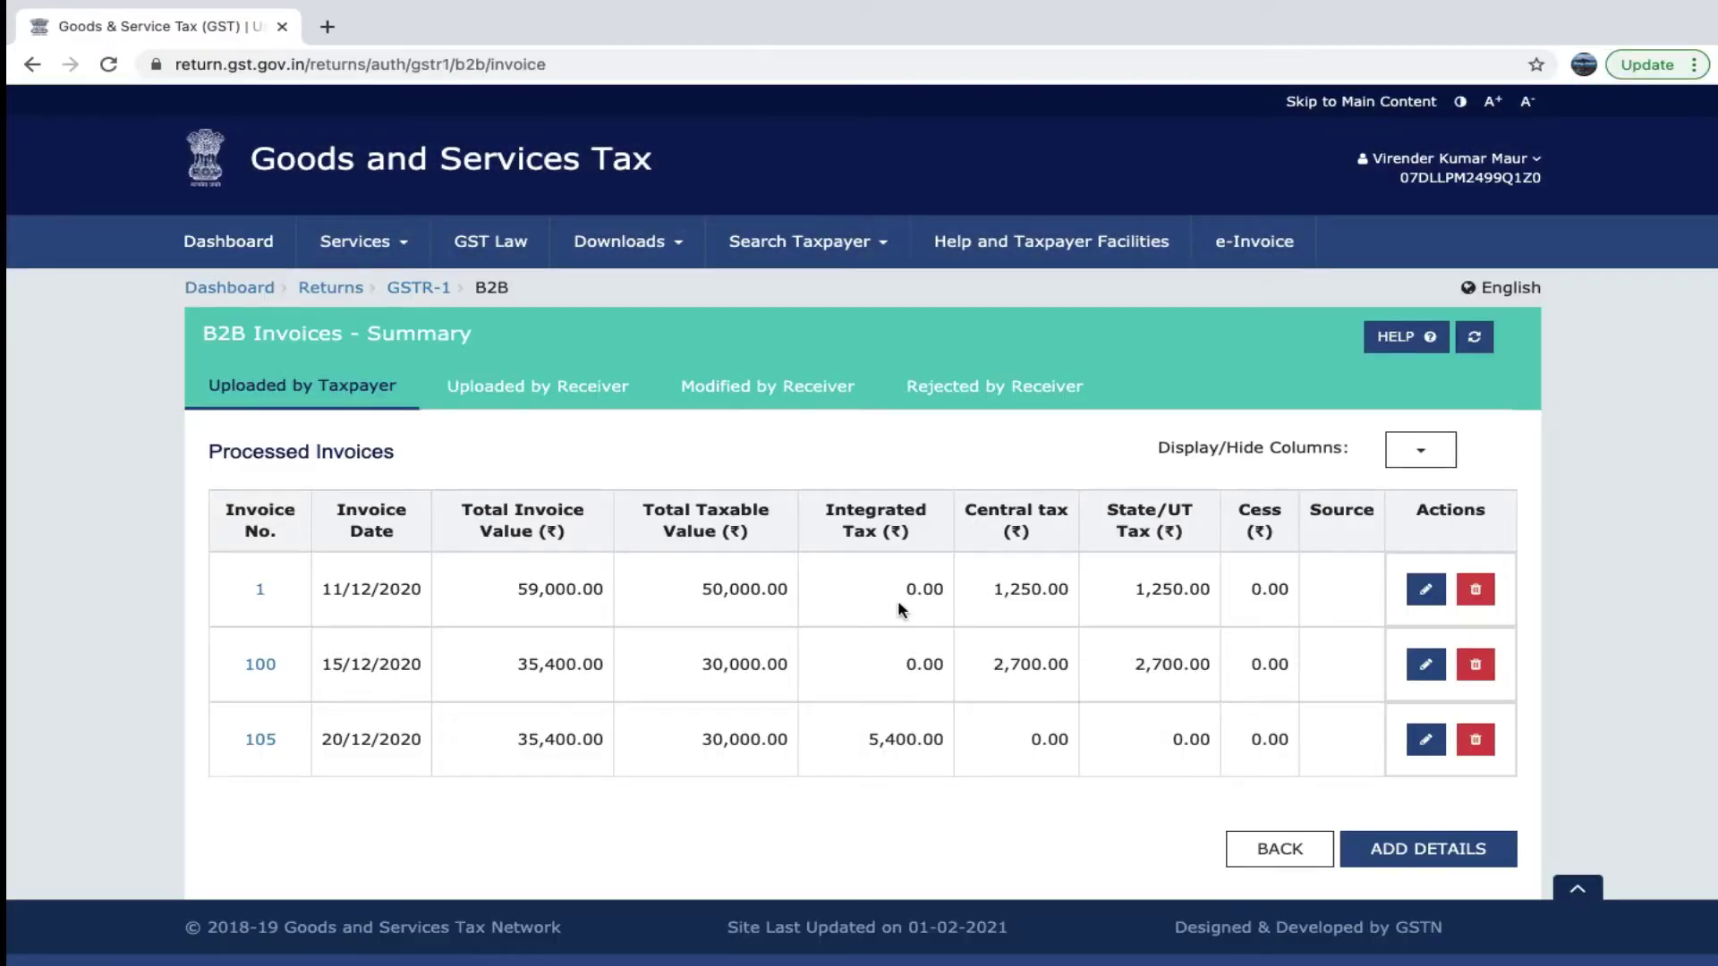
pyautogui.scroll(-1, 883, 608)
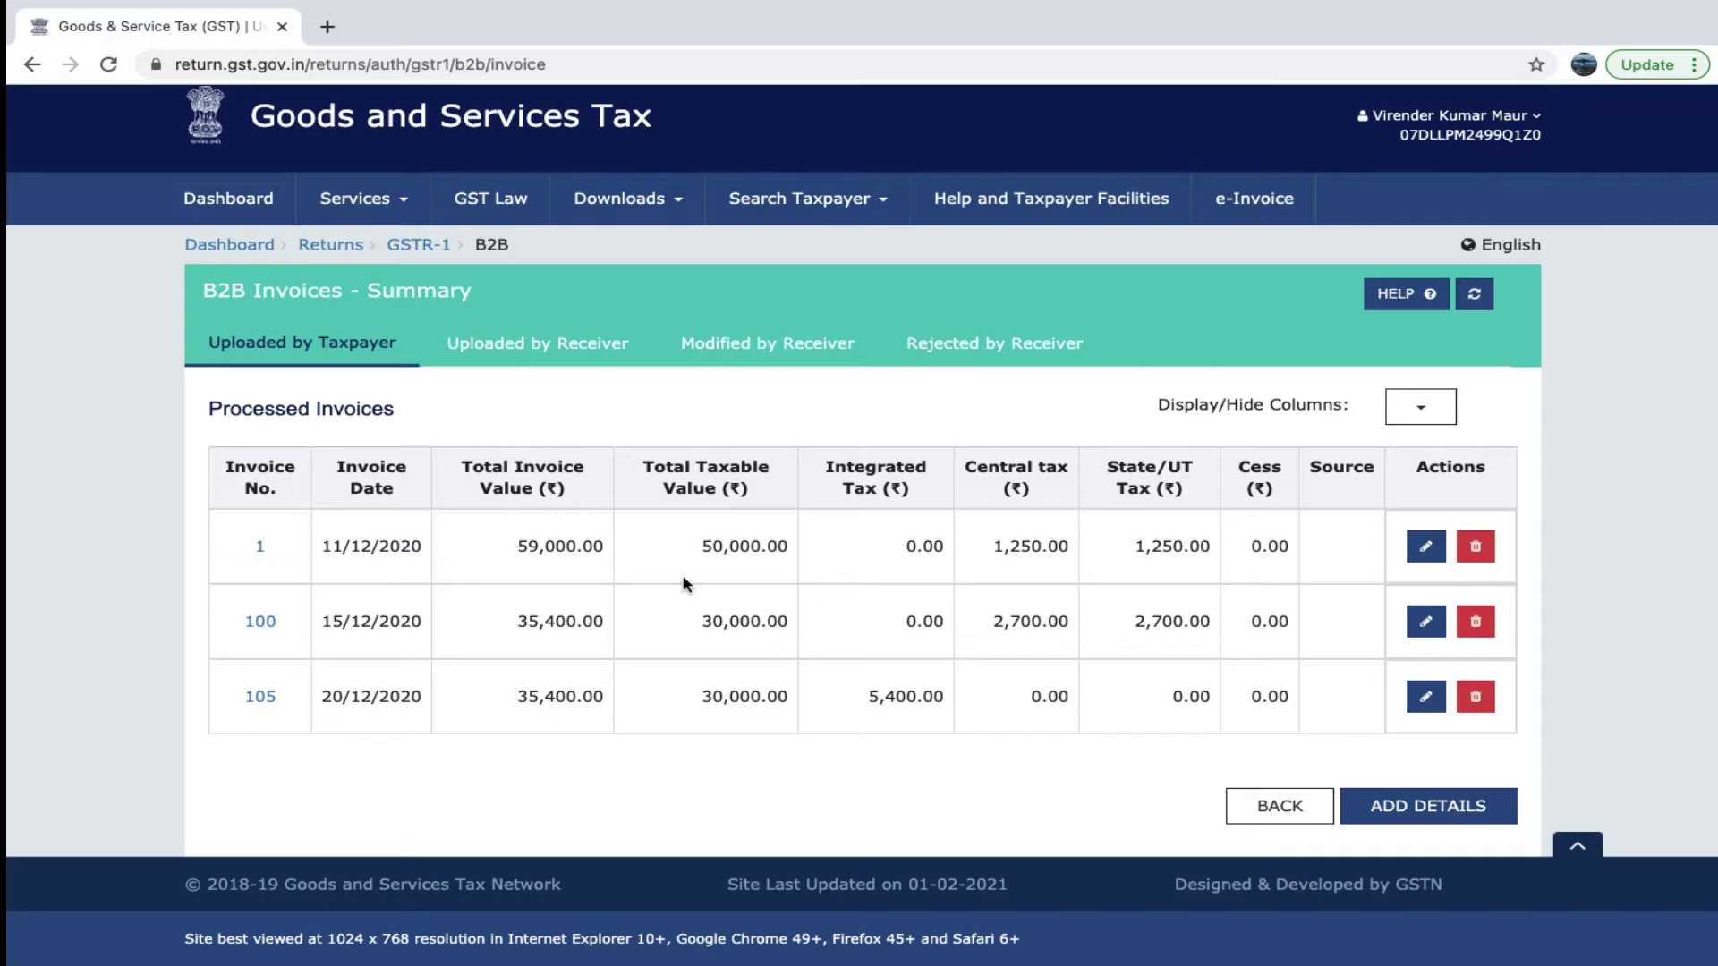
pyautogui.doubleClick(735, 622)
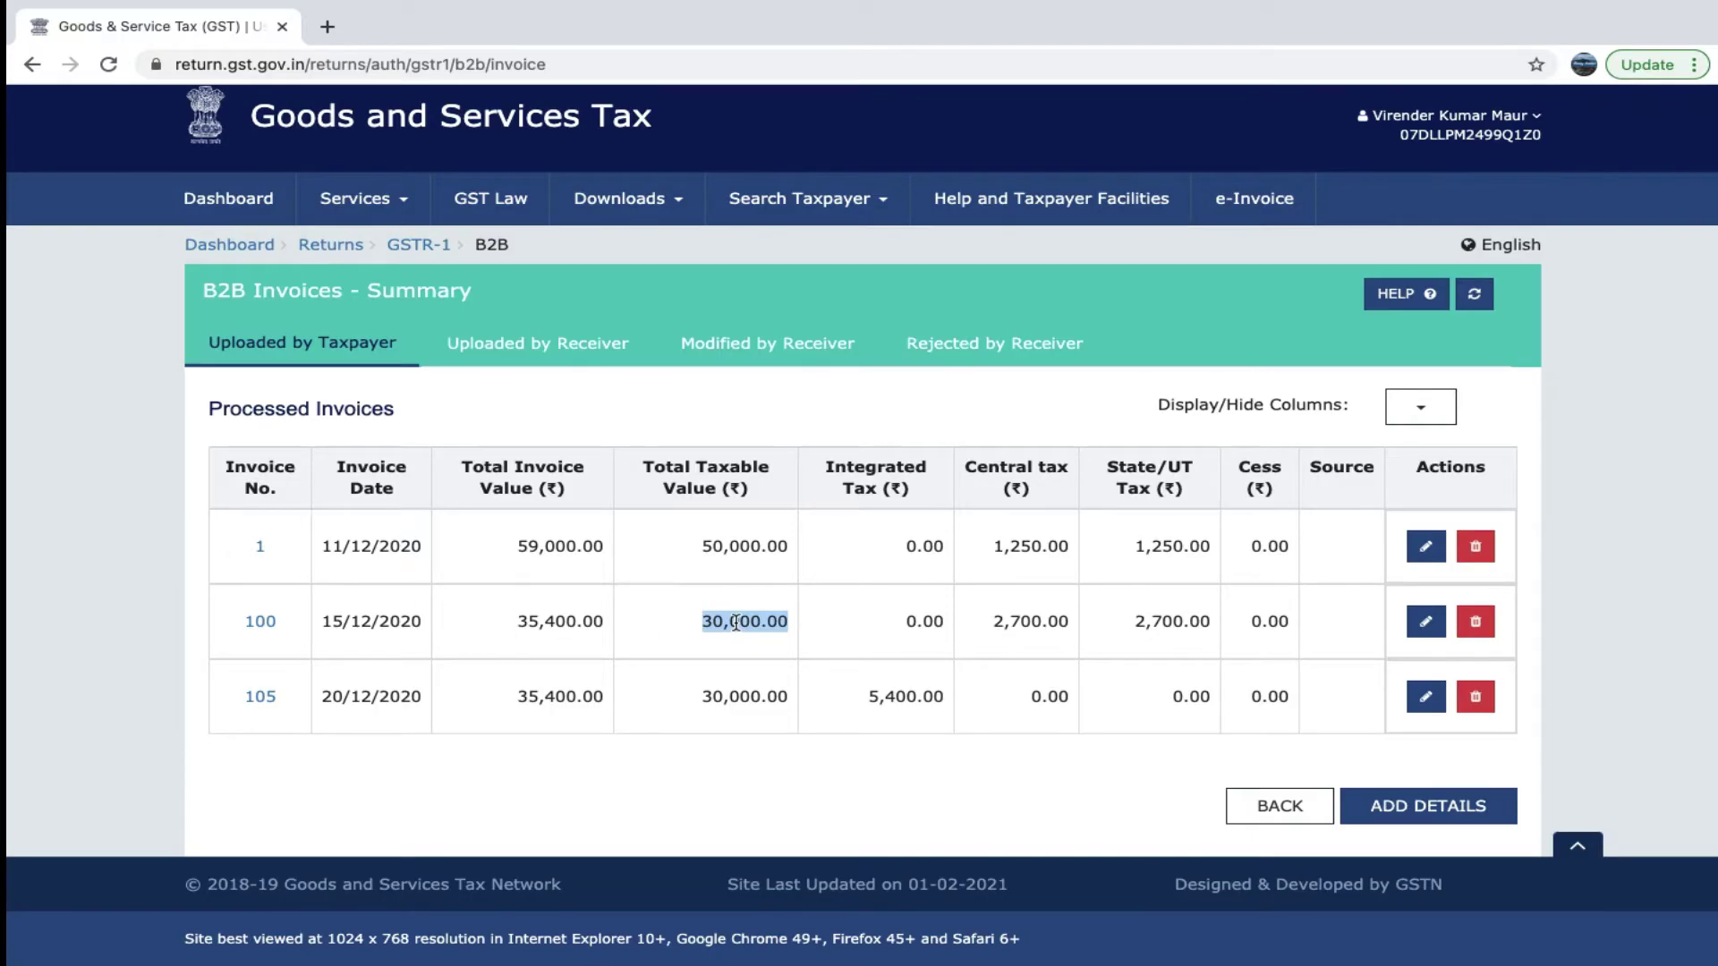
# Switch to the Excel workbook and check the matching local sale entry in row 12.
pyautogui.hotkey('ctrl', 'Right')
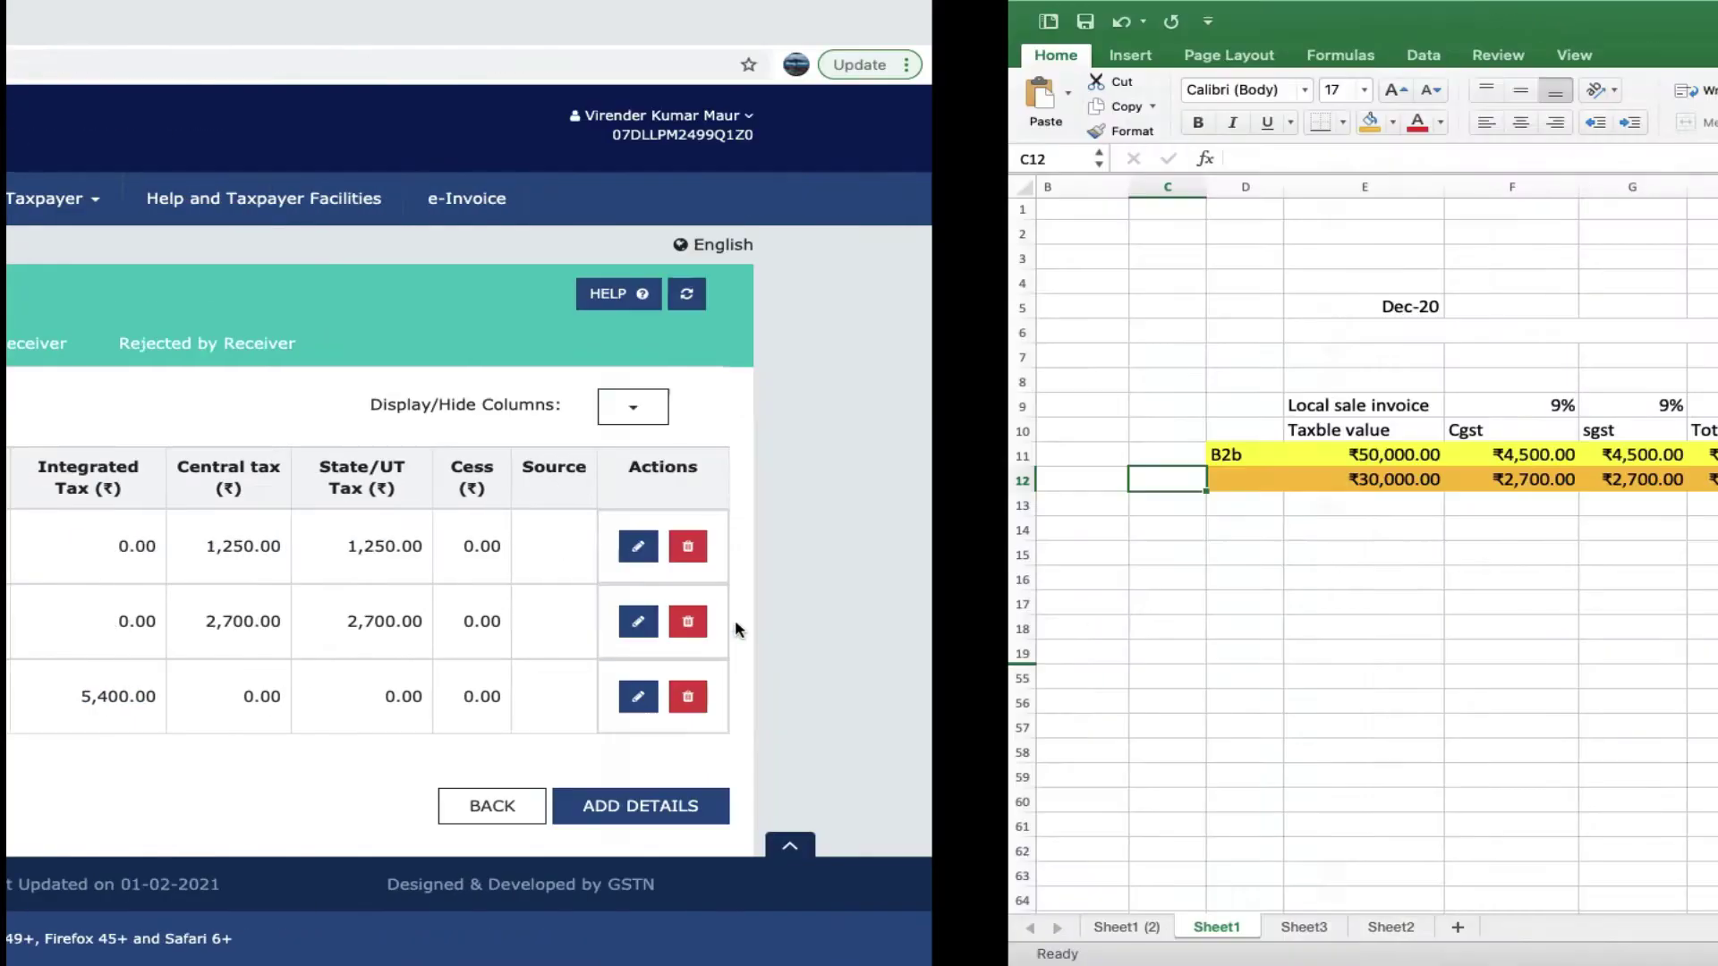
pyautogui.click(343, 486)
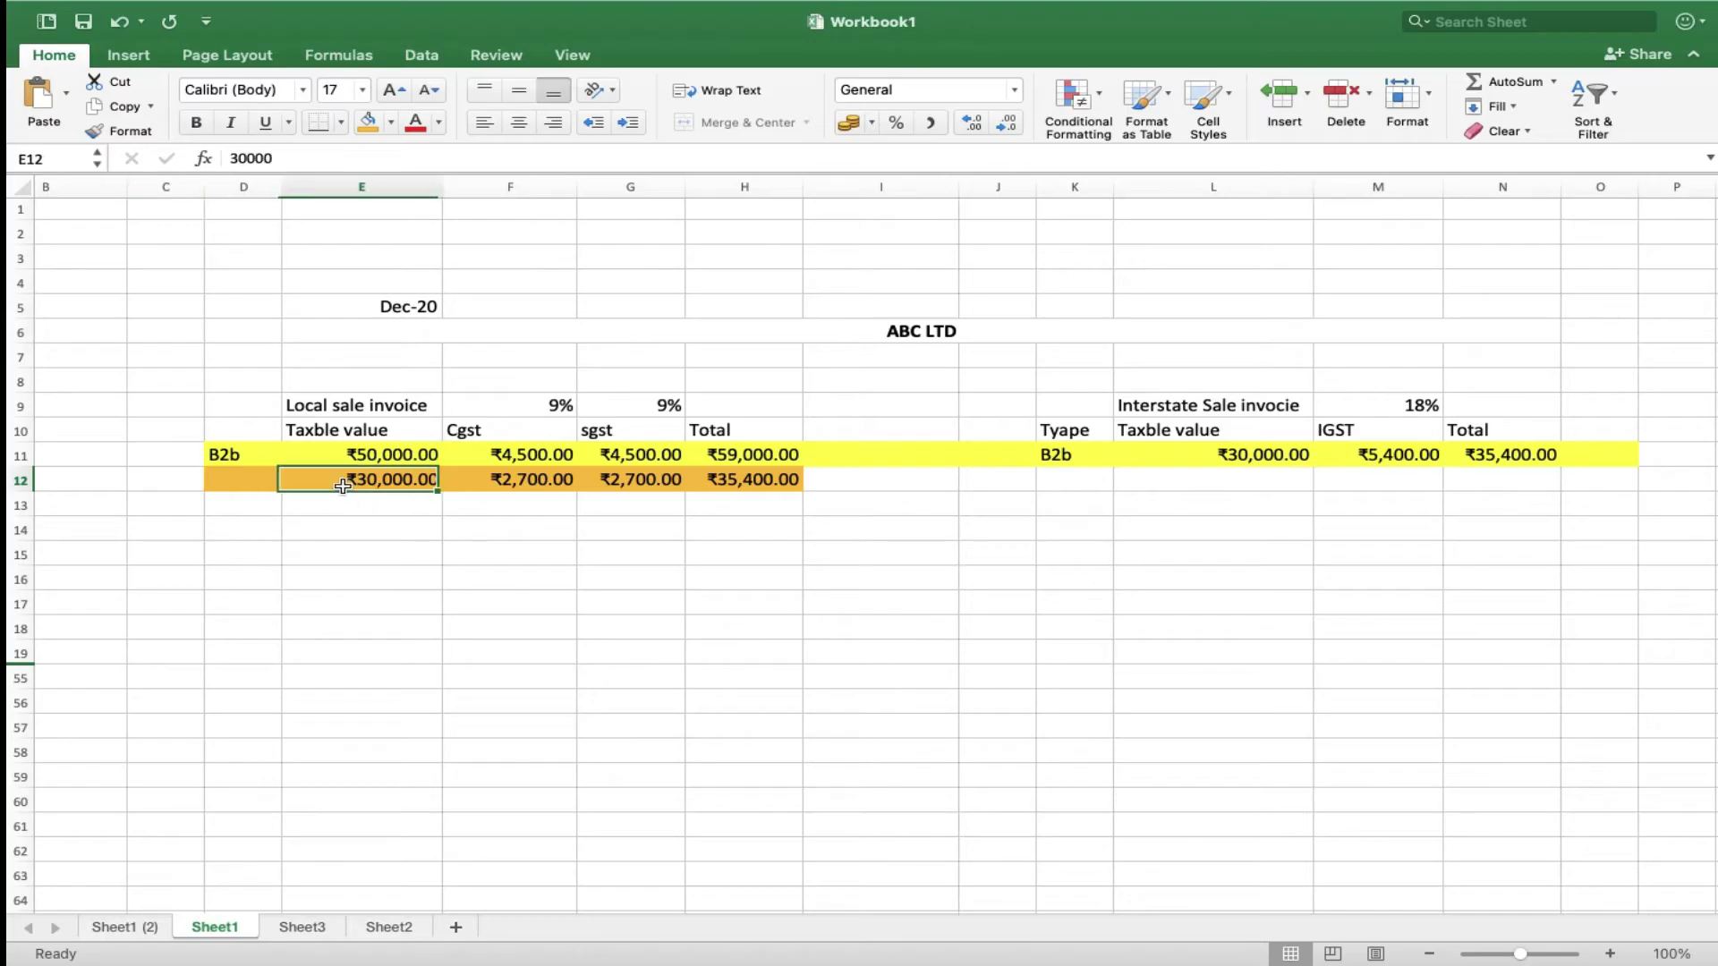
pyautogui.hotkey('shift', 'space')
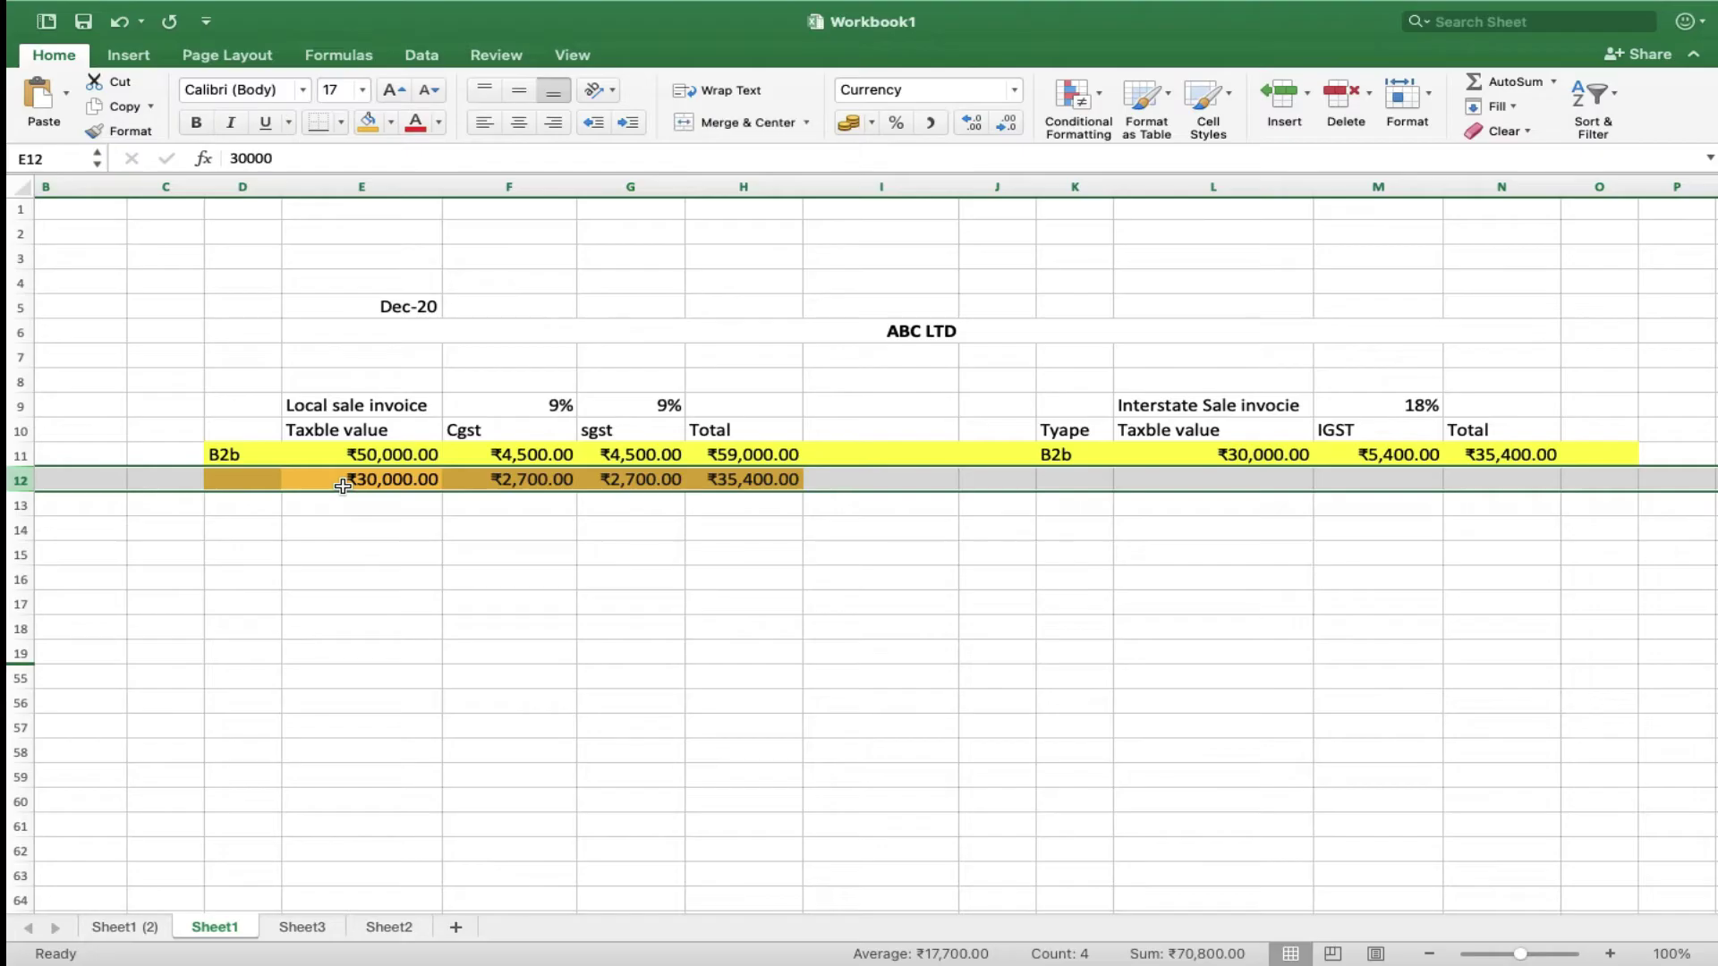
pyautogui.click(145, 485)
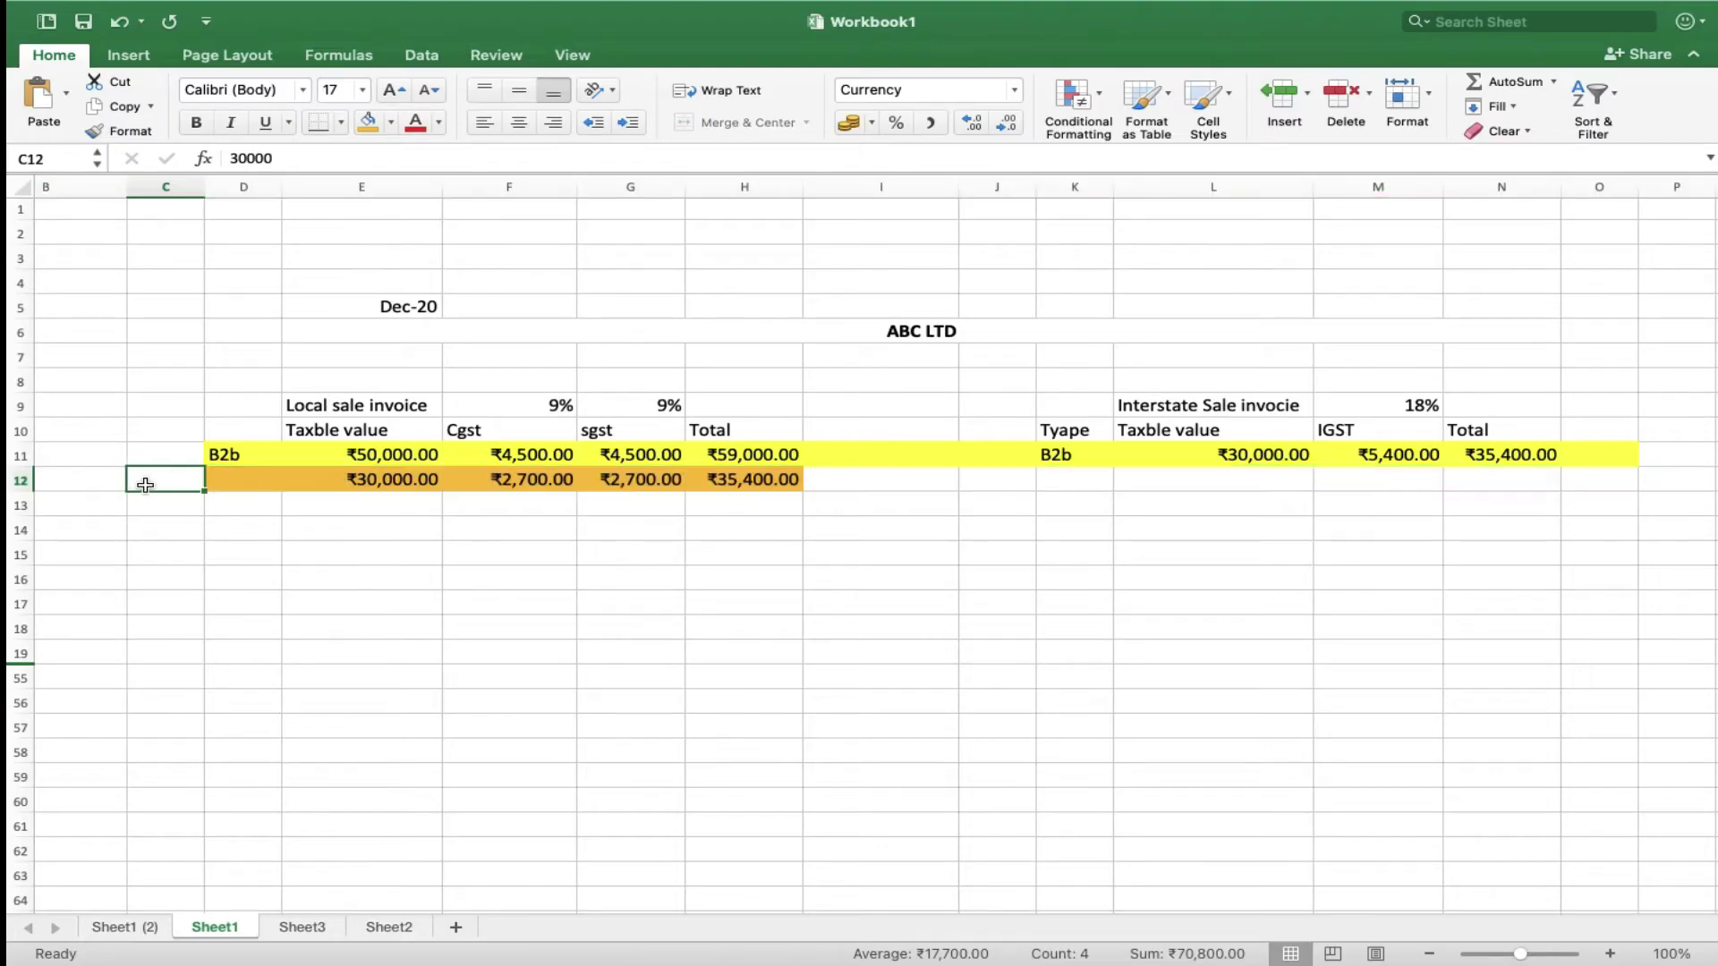
# Label the 30,000 local sale entry in row 12 as Jan-21 in C12.
pyautogui.press('Right')
pyautogui.press('Right')
pyautogui.press('Right')
pyautogui.press('Right')
pyautogui.press('Right')
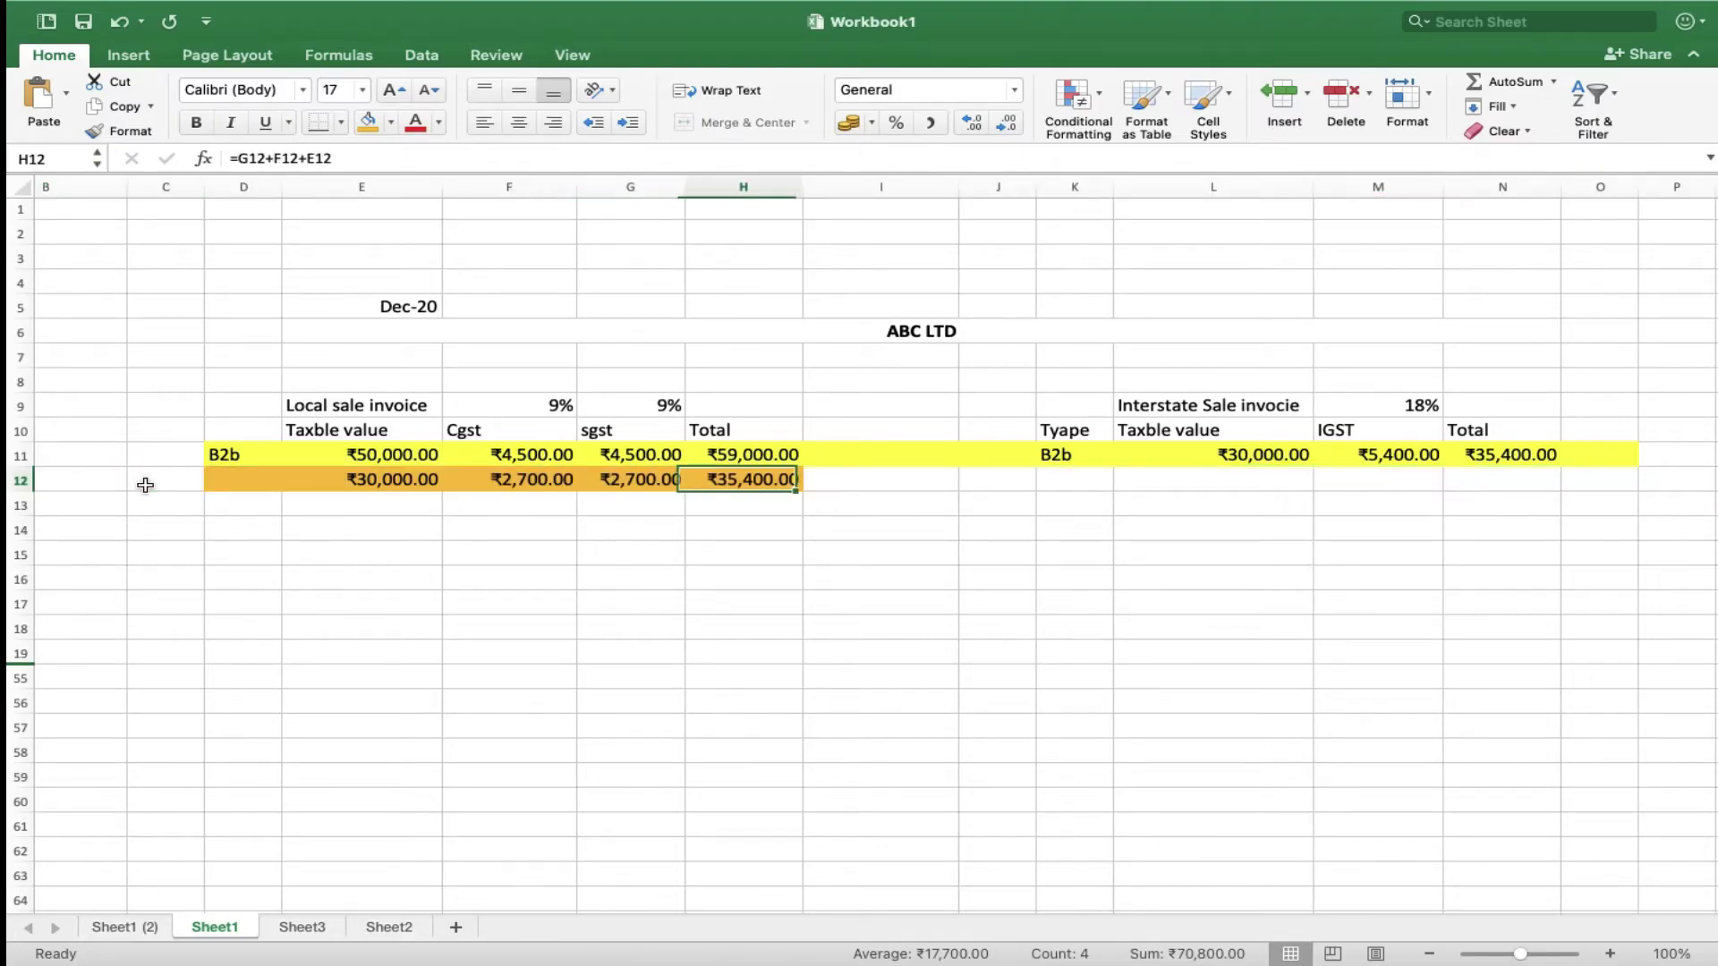
pyautogui.press('Left')
pyautogui.press('Left')
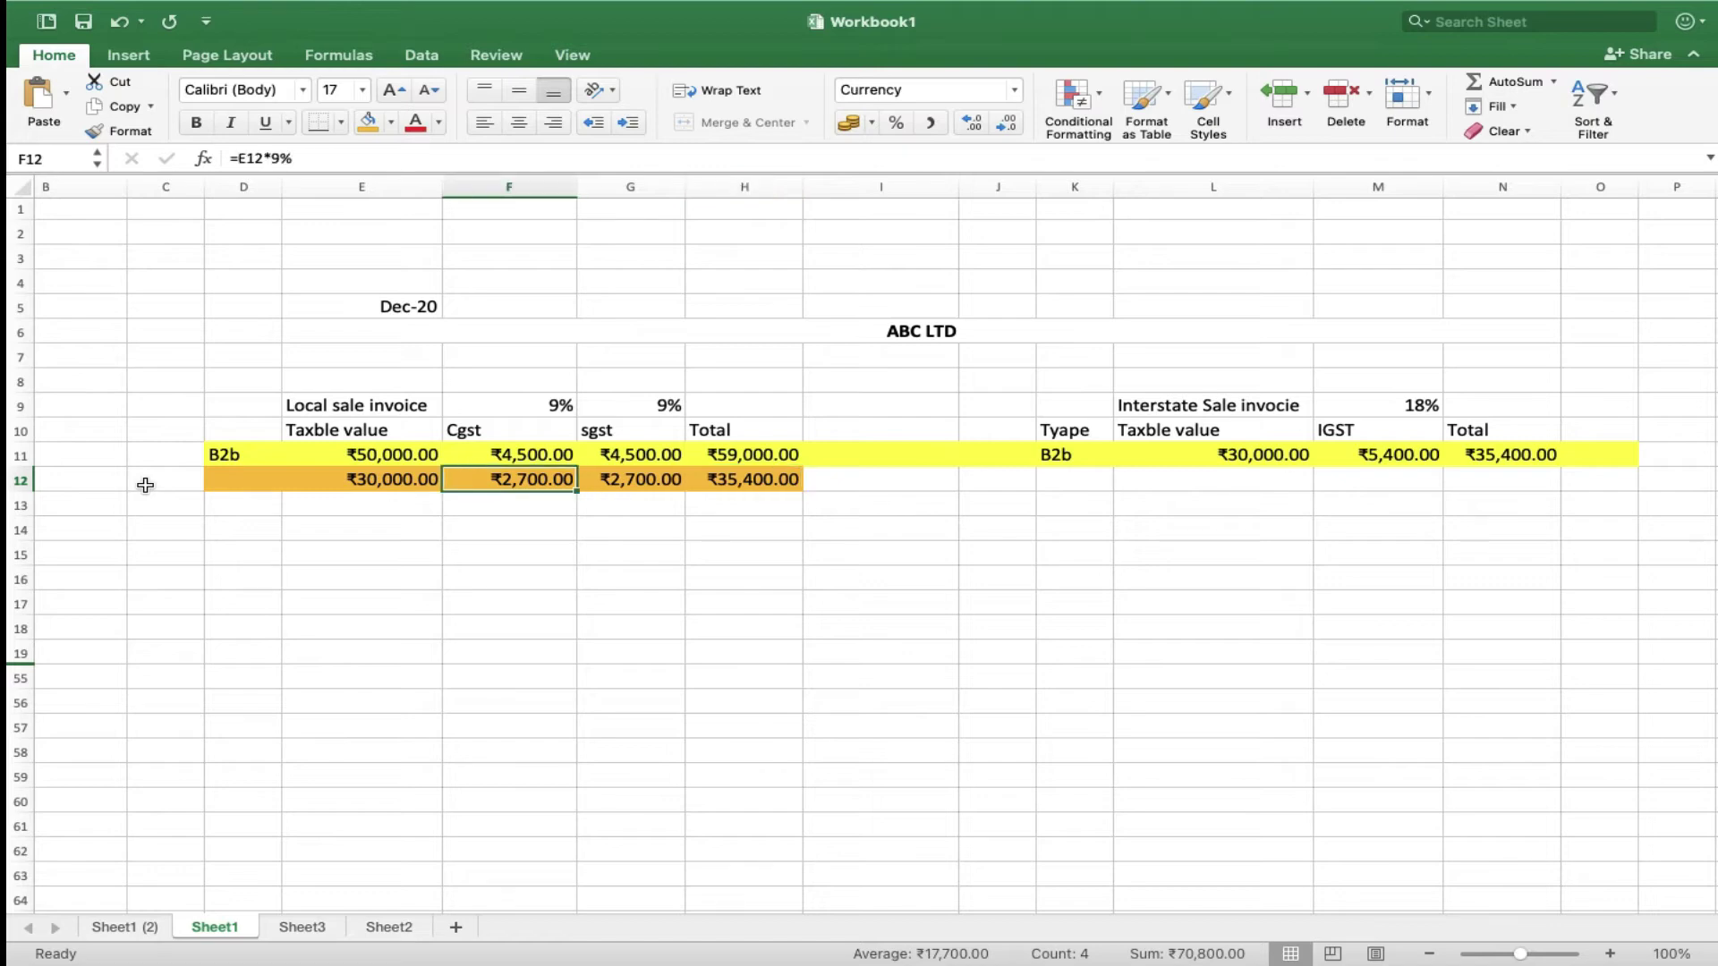
pyautogui.press('Left')
pyautogui.press('Left')
pyautogui.press('Left')
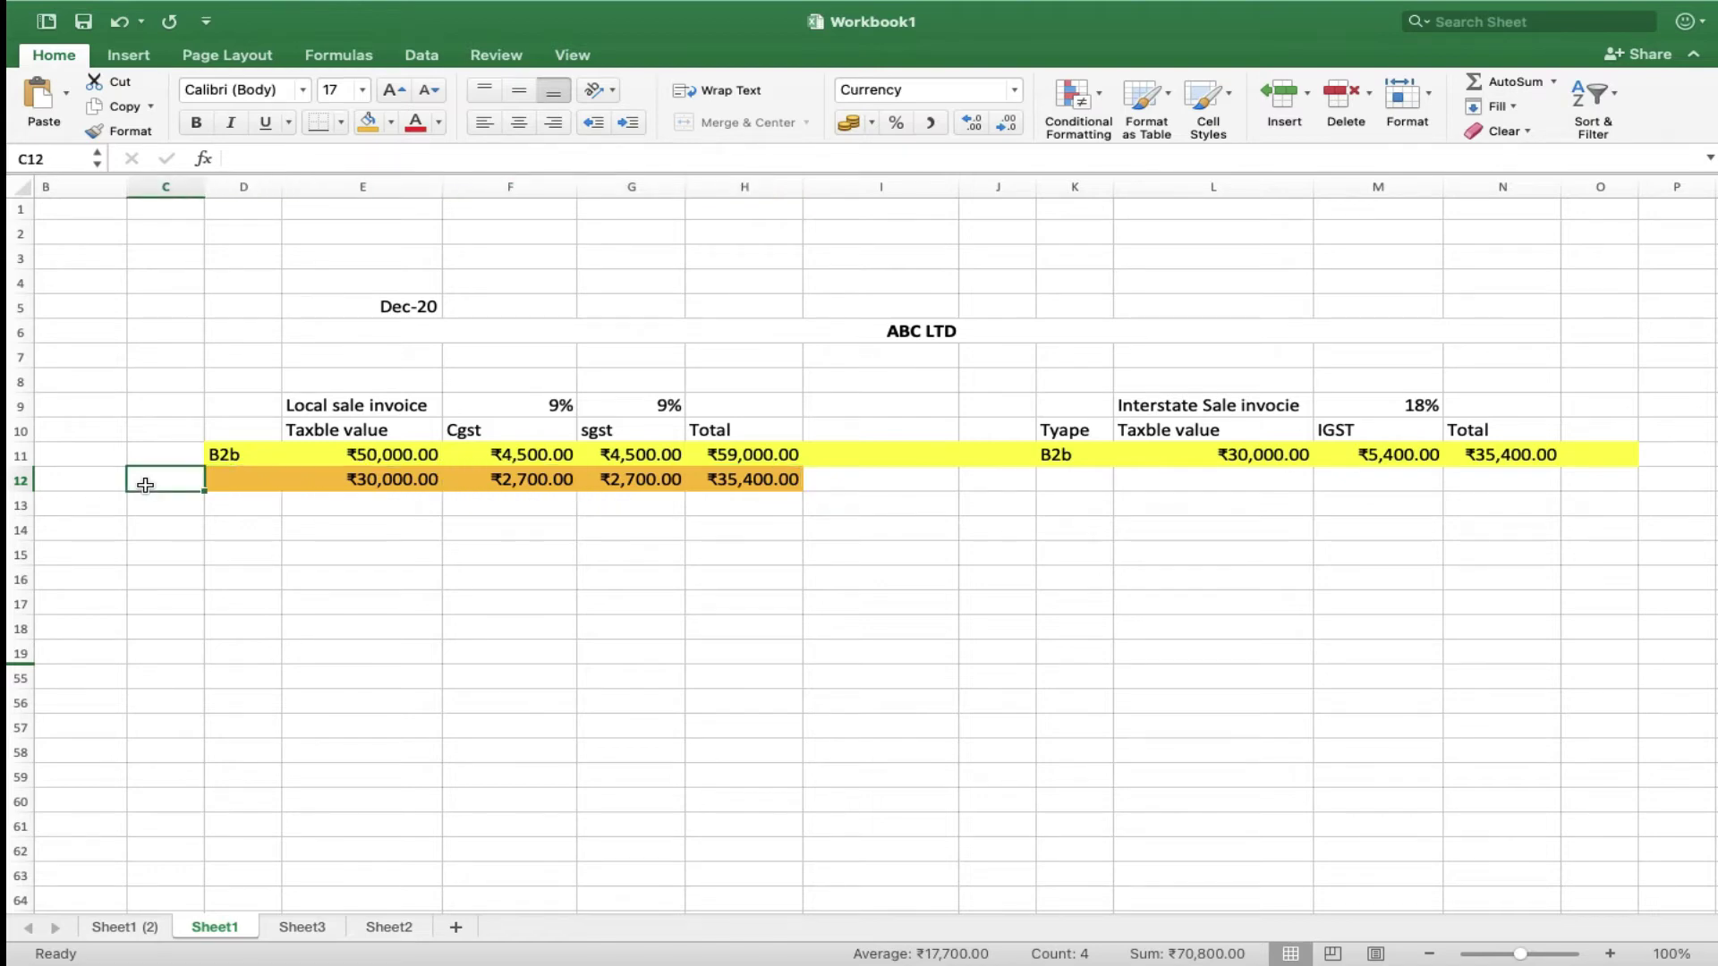
pyautogui.write('Jan')
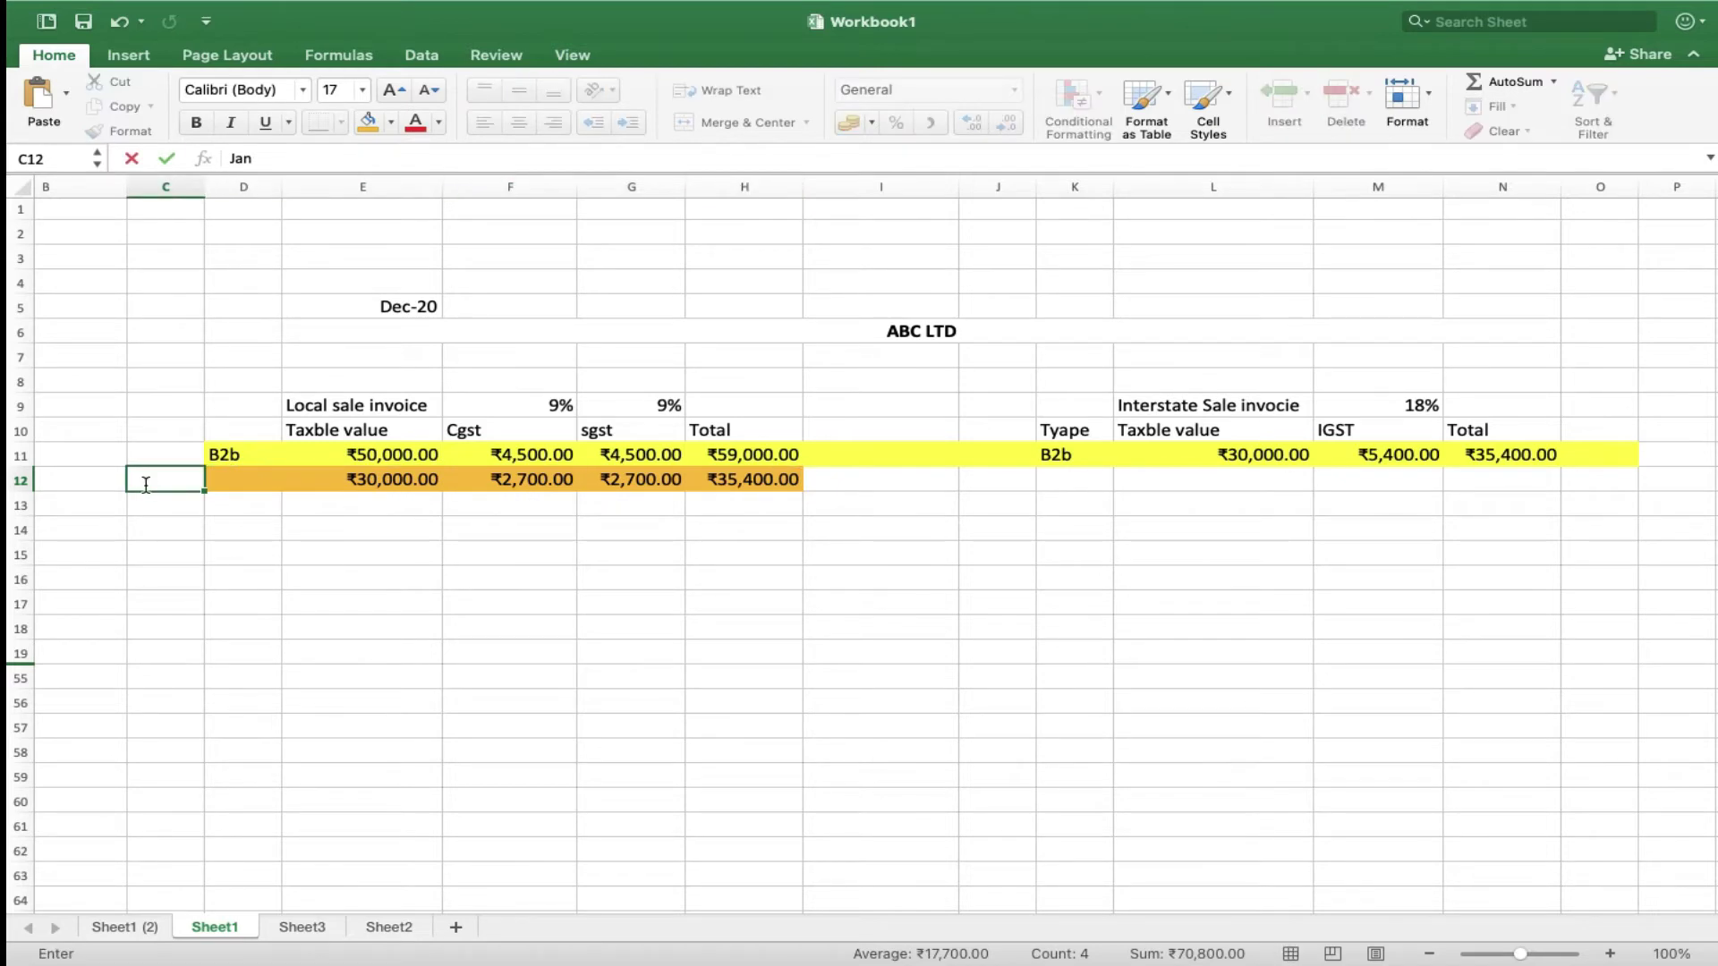
pyautogui.write('-21')
pyautogui.press('Return')
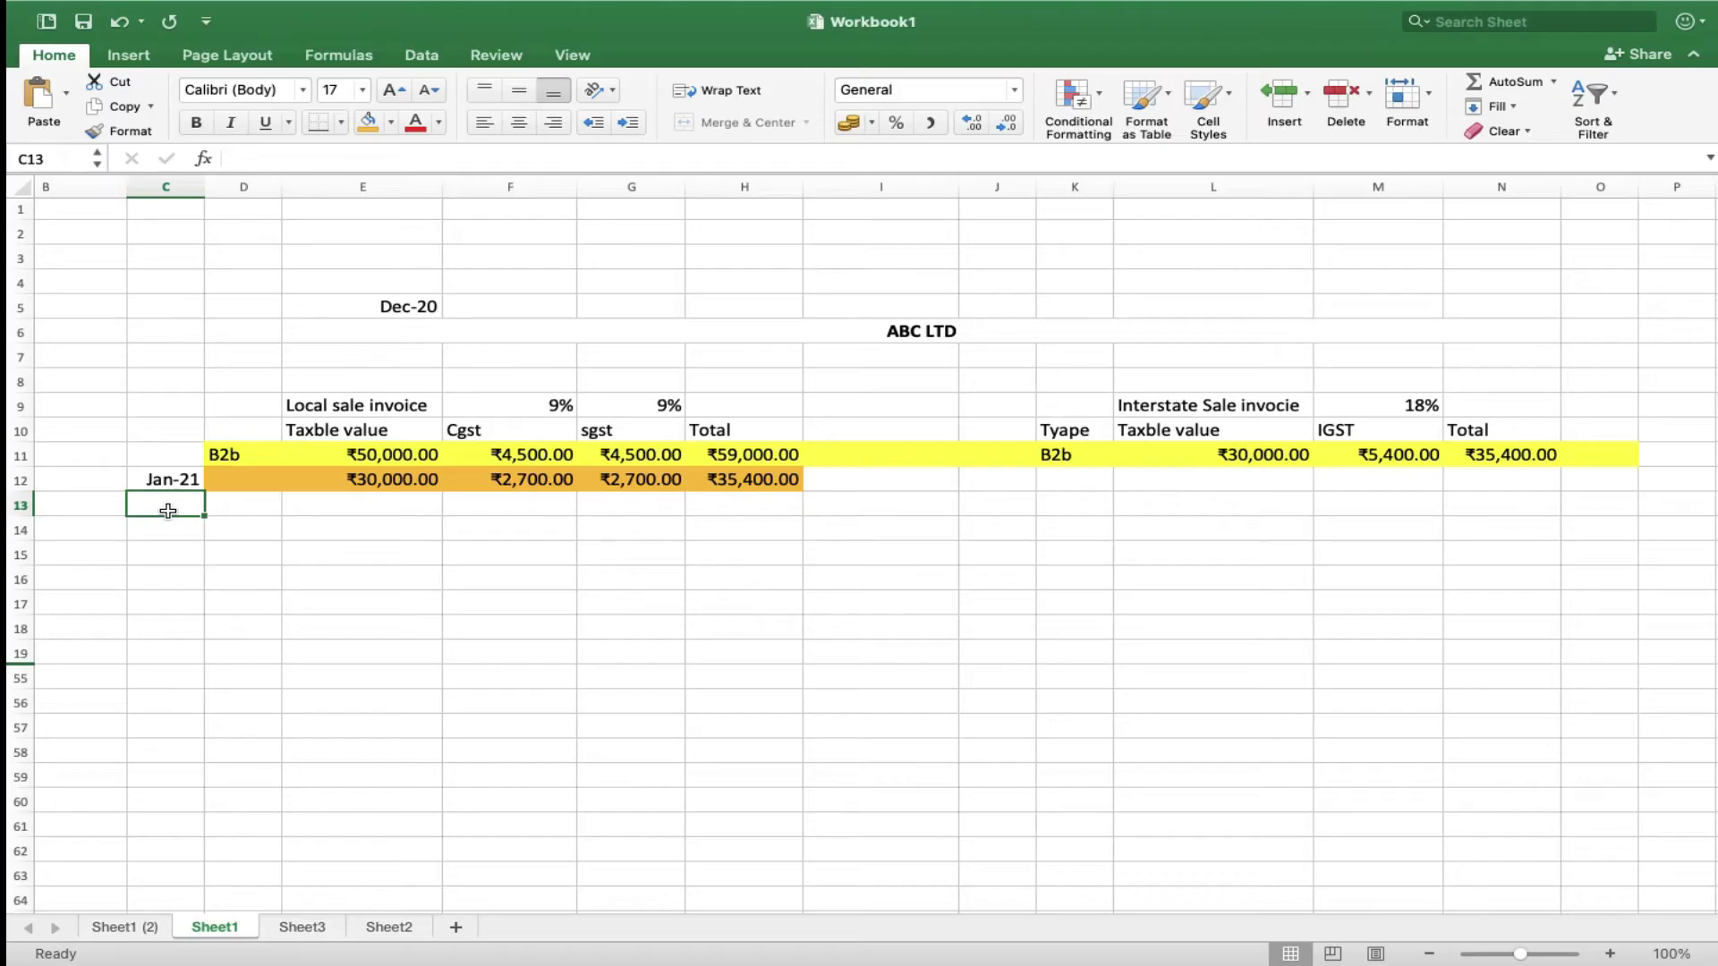
# Clear the contents of the Jan-21 local sale entry across B12:I12.
pyautogui.press('Right')
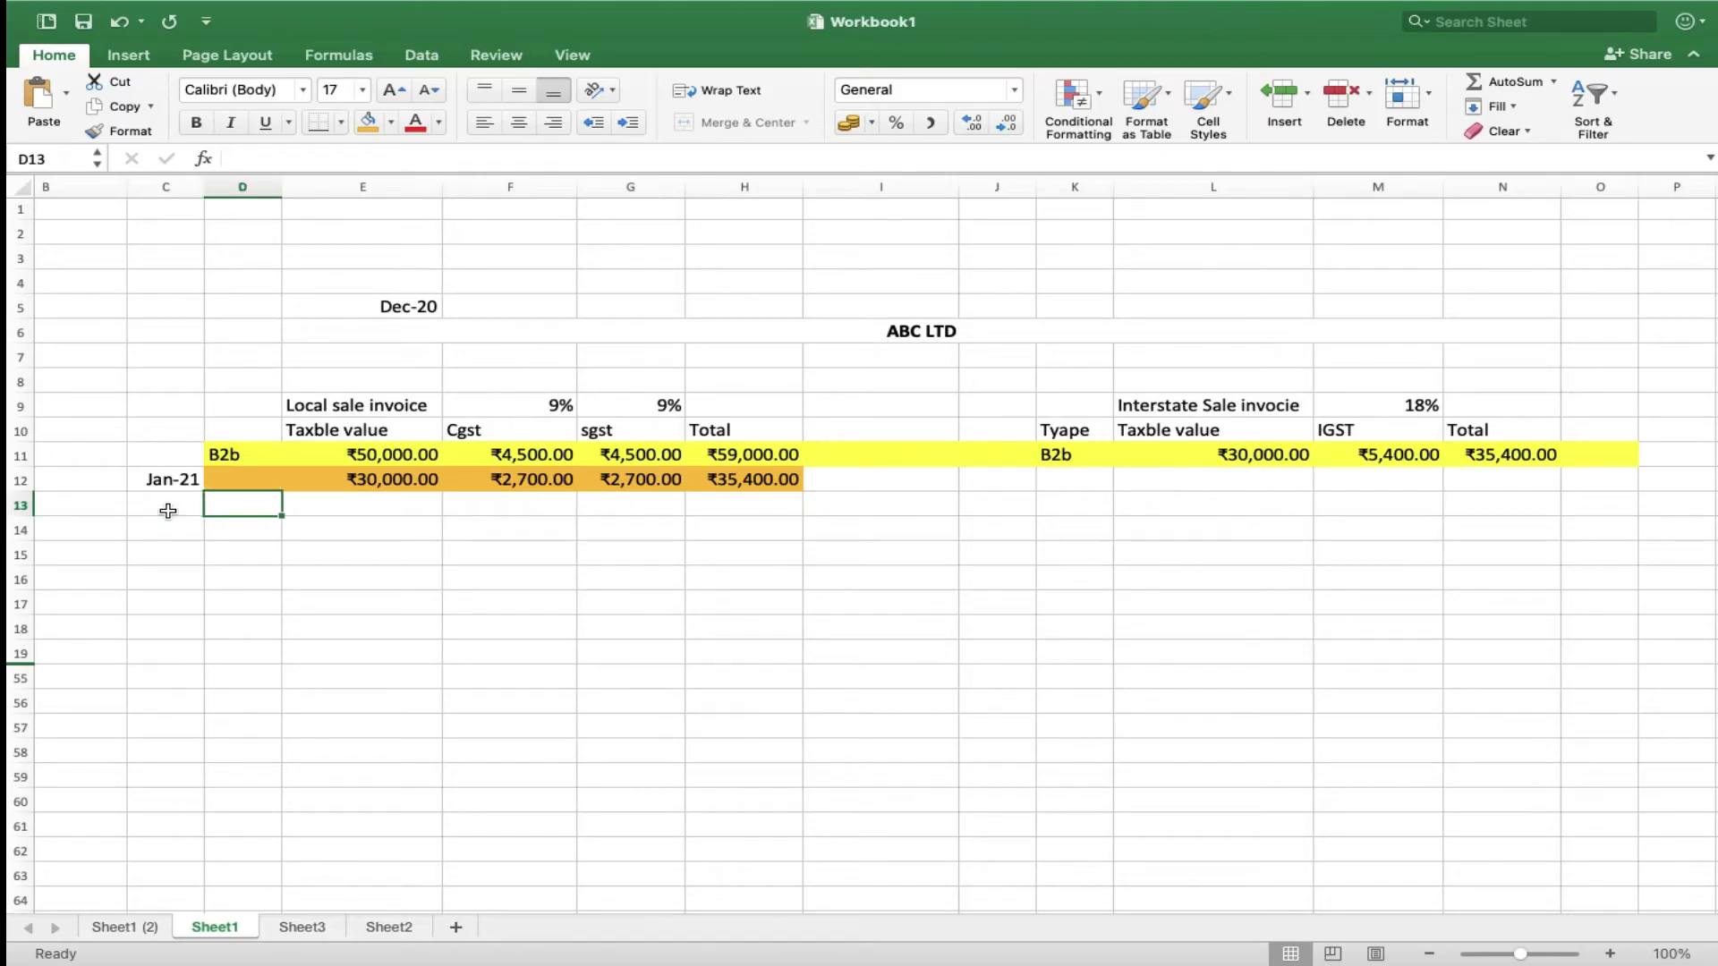
pyautogui.press('Up')
pyautogui.press('Left')
pyautogui.press('Left')
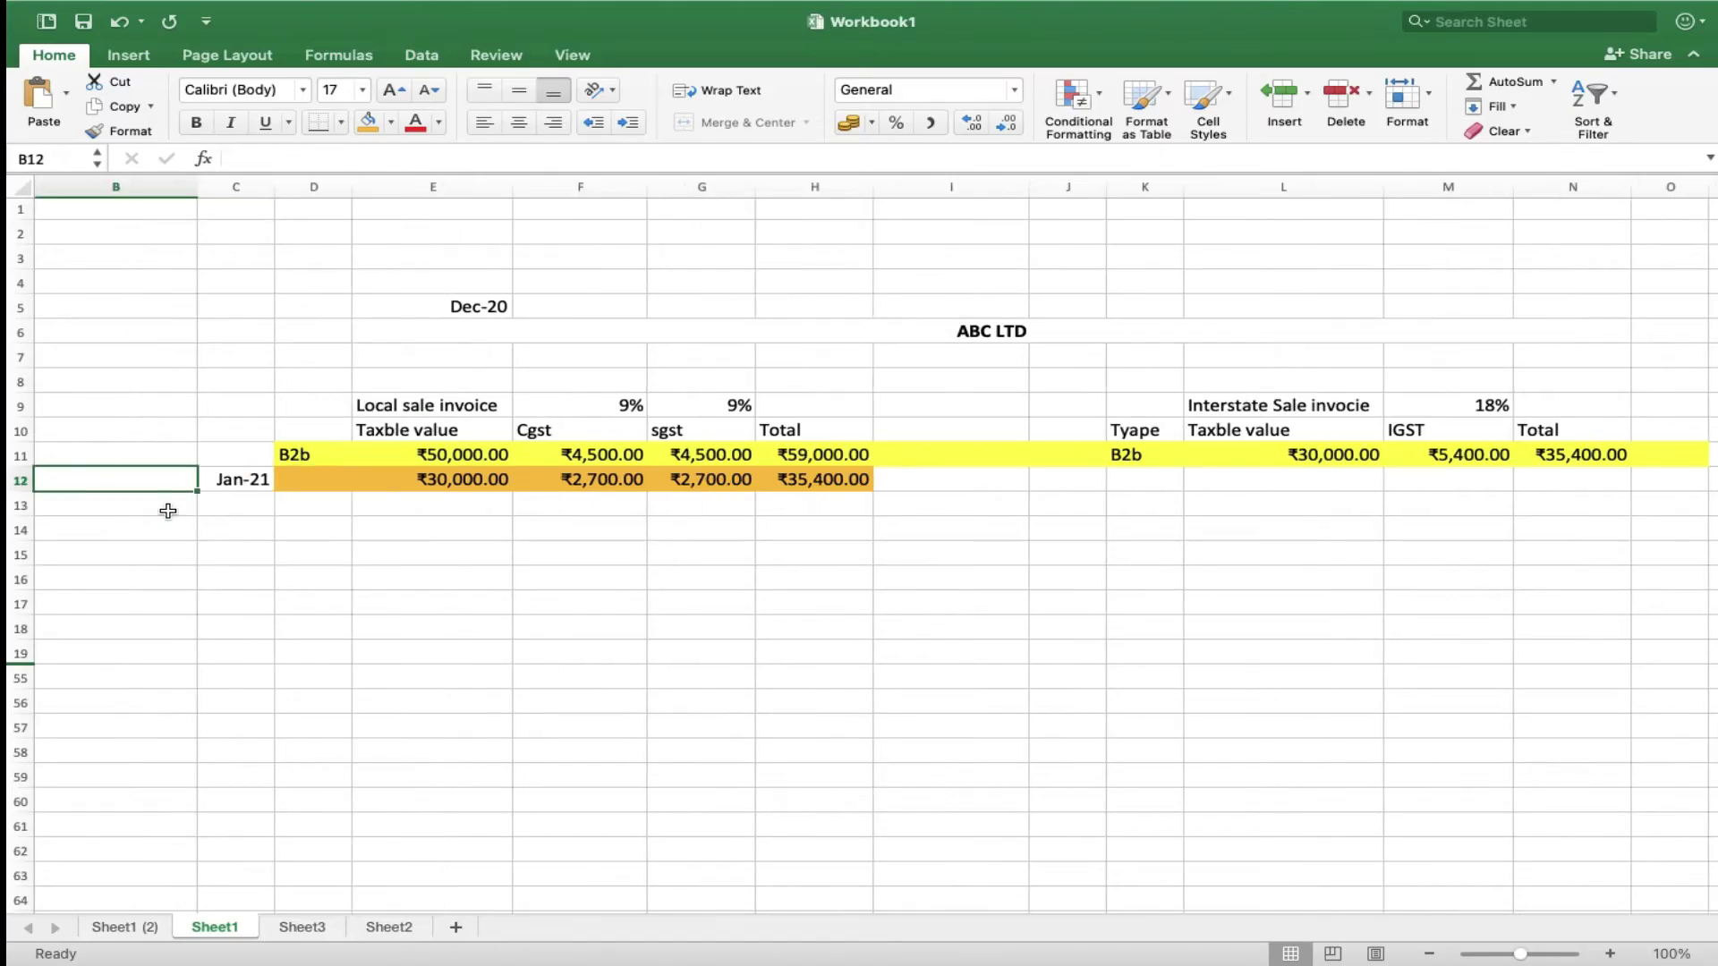
pyautogui.hotkey('shift', 'Right')
pyautogui.hotkey('shift', 'Right')
pyautogui.hotkey('shift', 'Right')
pyautogui.hotkey('shift', 'Right')
pyautogui.hotkey('shift', 'Right')
pyautogui.hotkey('shift', 'Right')
pyautogui.hotkey('shift', 'Right')
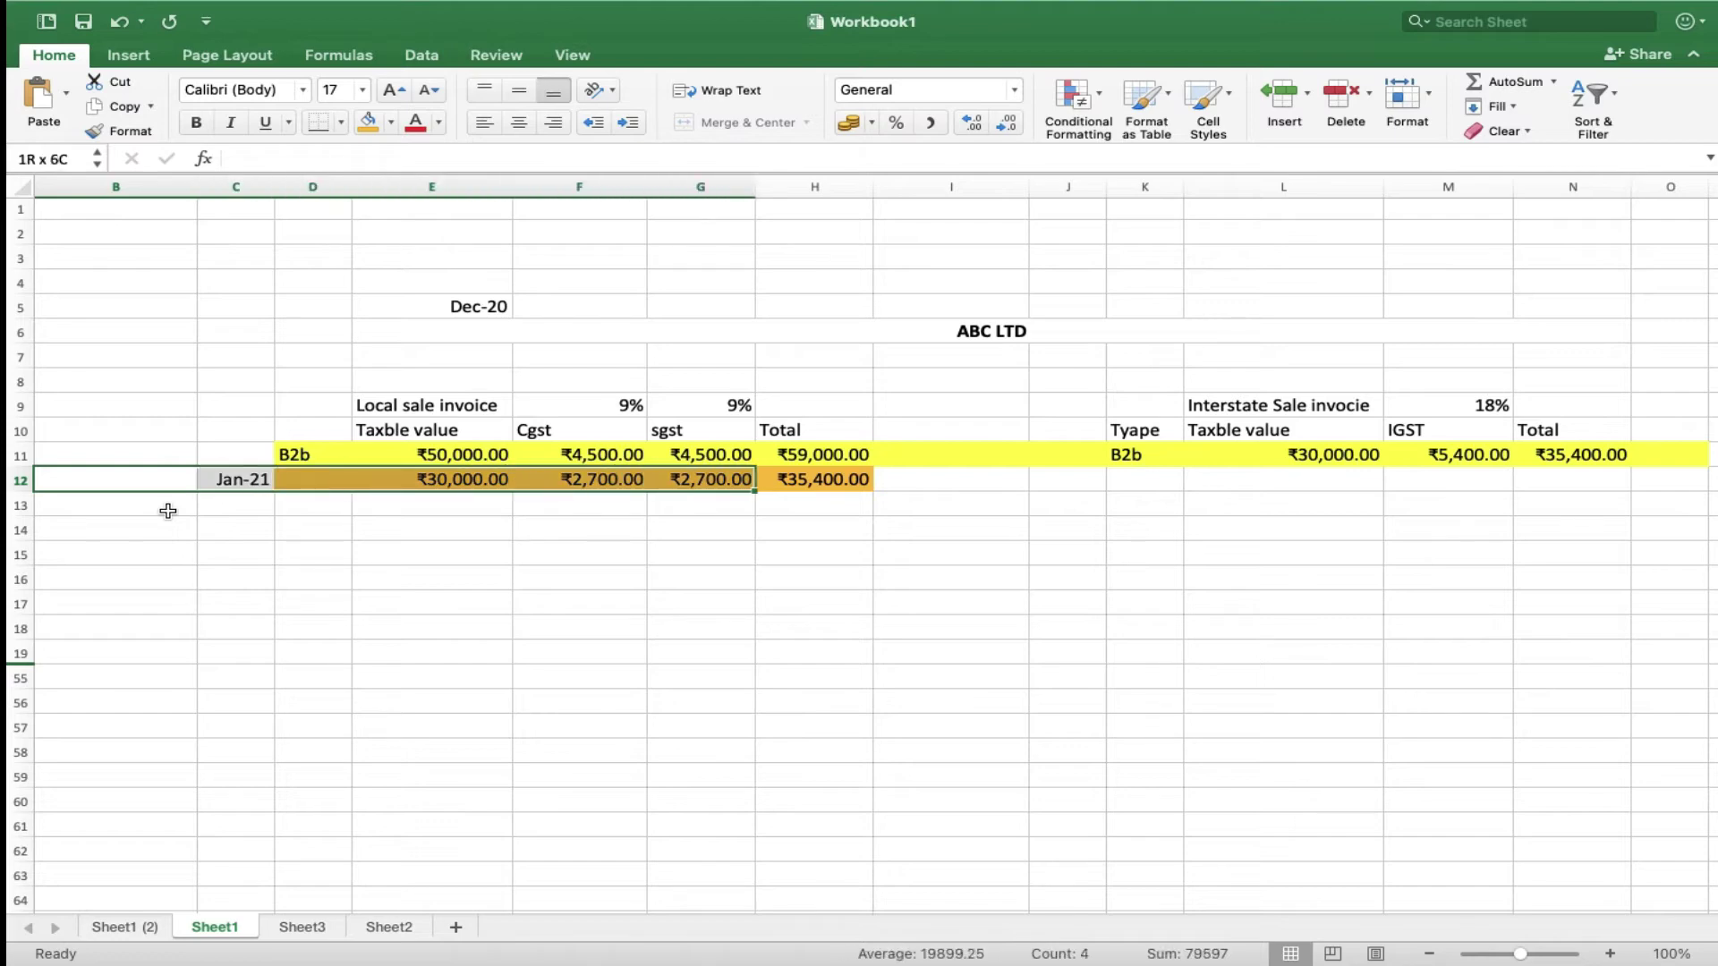
pyautogui.press('Delete')
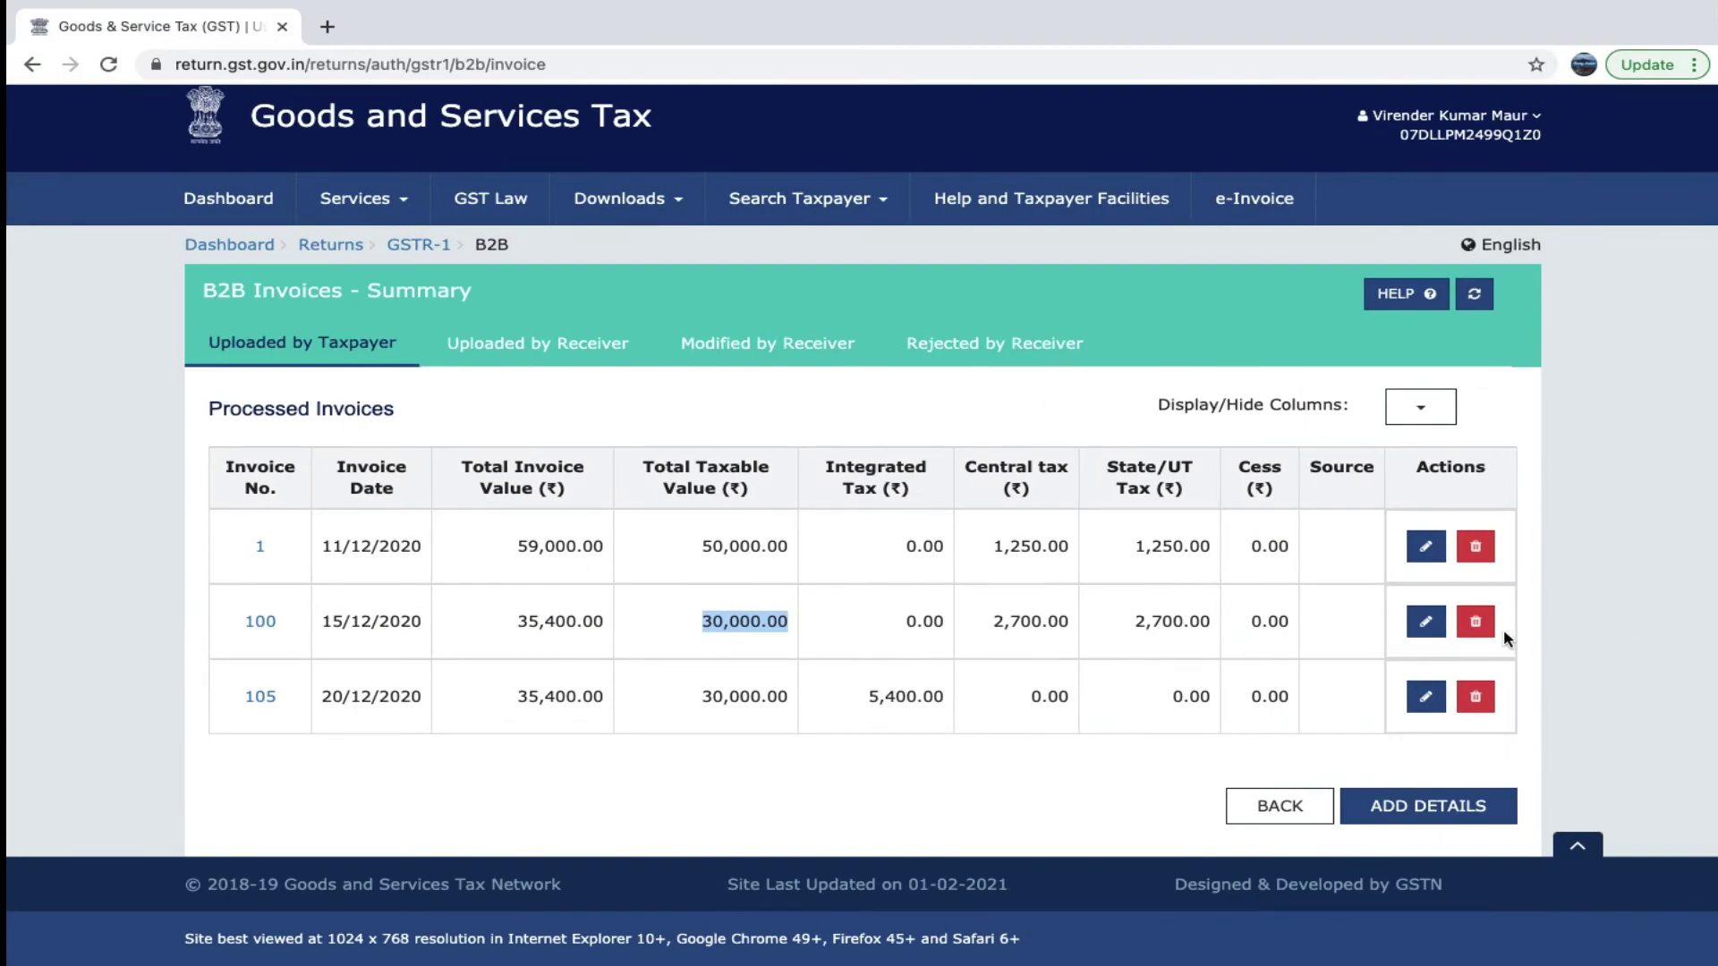
# Switch to the GST portal, delete invoice 100 from the GSTR-1 B2B processed invoices and refresh the summary.
pyautogui.click(1476, 621)
pyautogui.click(920, 412)
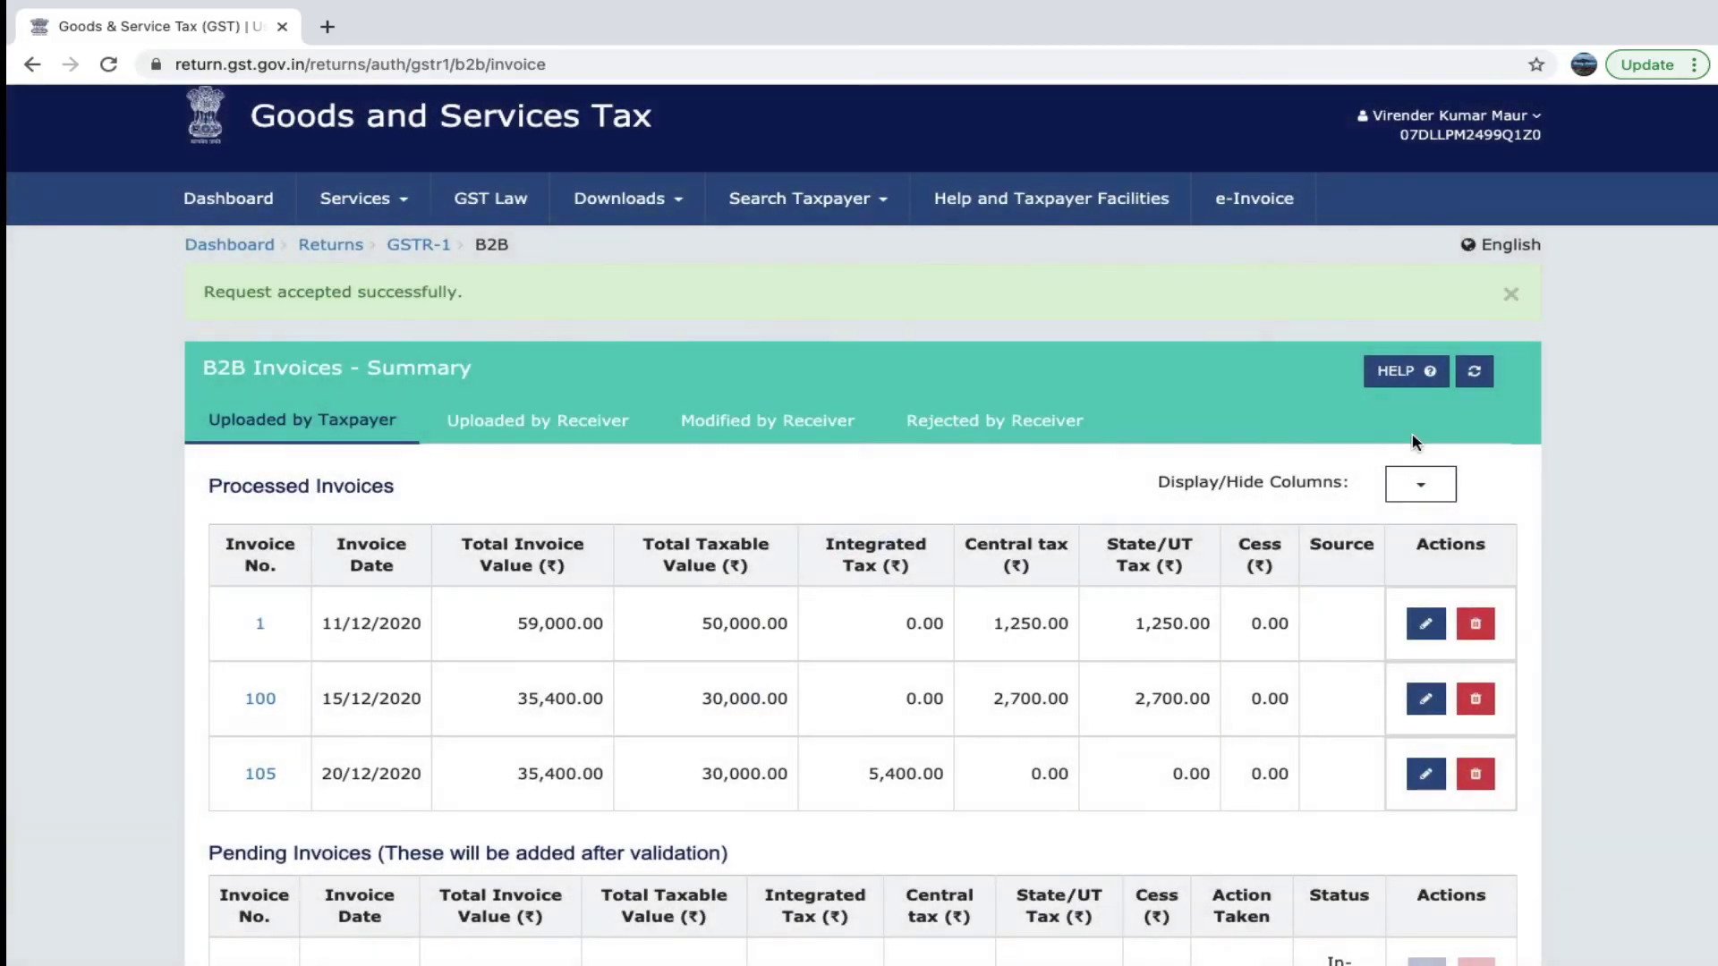
pyautogui.click(1474, 371)
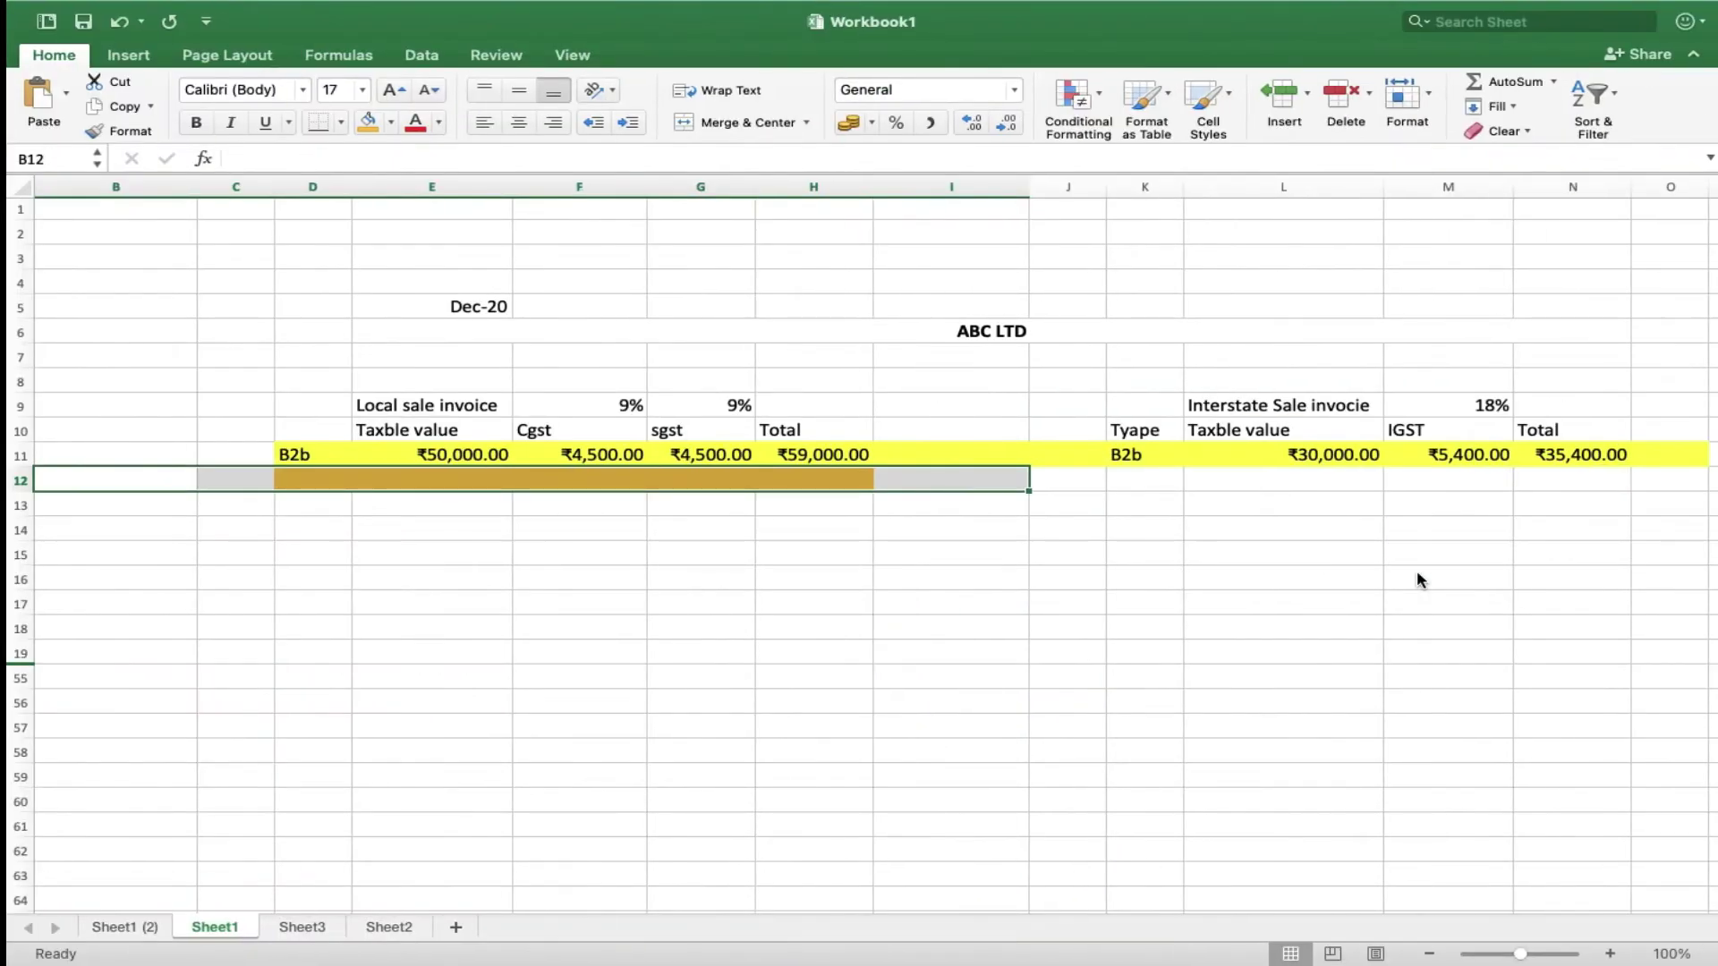
# Switch to the Excel workbook and review the B2b local and interstate sales in row 11.
pyautogui.press('Up')
pyautogui.press('Left')
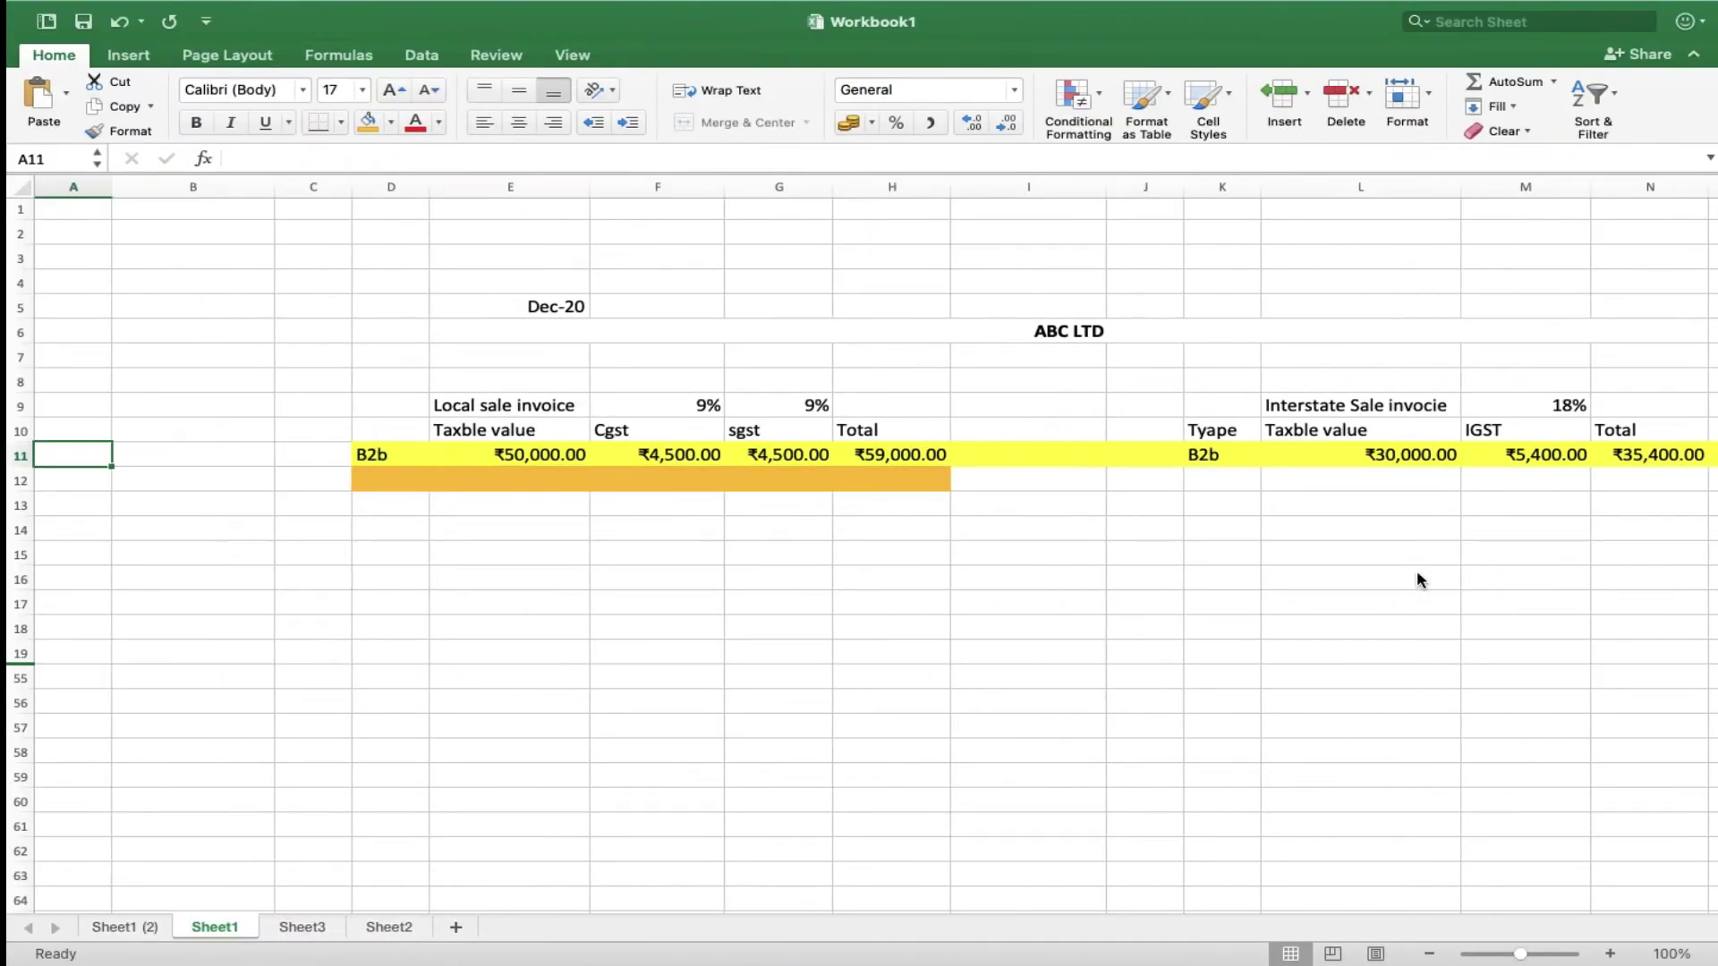
pyautogui.hotkey('shift', 'Right')
pyautogui.hotkey('shift', 'Right')
pyautogui.hotkey('shift', 'Right')
pyautogui.hotkey('shift', 'Right')
pyautogui.hotkey('shift', 'Right')
pyautogui.hotkey('shift', 'Right')
pyautogui.hotkey('shift', 'Right')
pyautogui.hotkey('shift', 'Right')
pyautogui.hotkey('shift', 'Right')
pyautogui.hotkey('shift', 'Right')
pyautogui.hotkey('shift', 'Right')
pyautogui.hotkey('shift', 'Right')
pyautogui.hotkey('shift', 'Right')
pyautogui.hotkey('shift', 'Right')
pyautogui.hotkey('shift', 'Right')
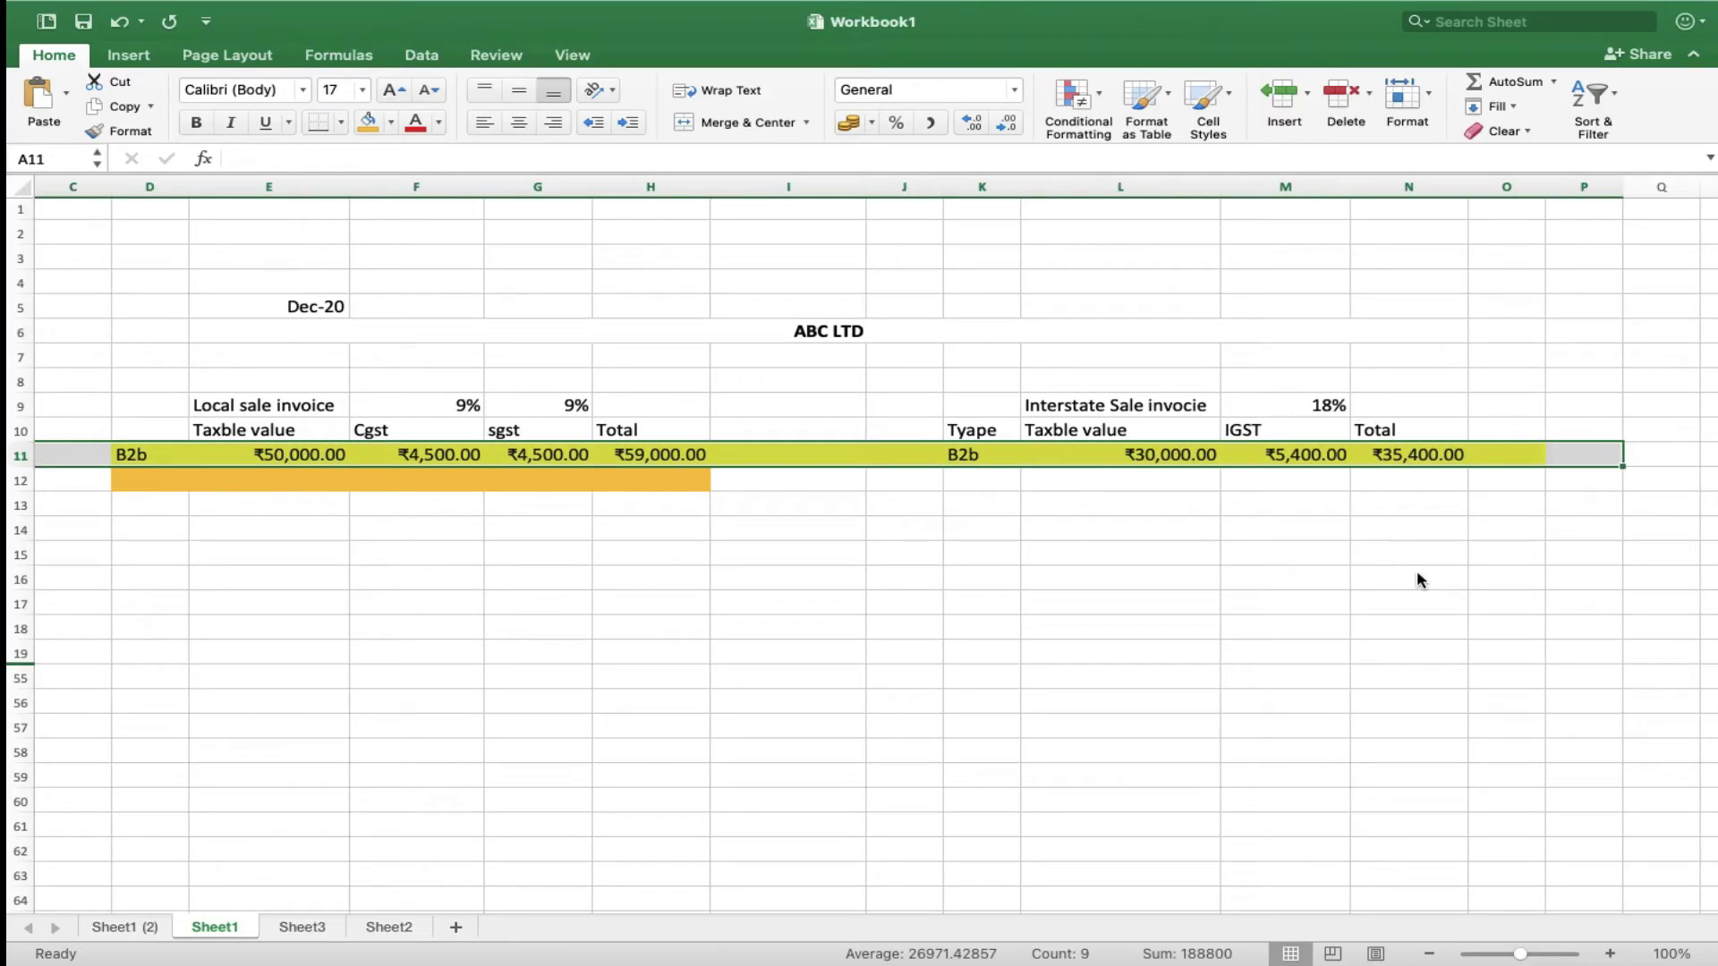
# Undo the clearing of the Jan-21 sale entry in row 12.
pyautogui.hotkey('ctrl', 'z')
pyautogui.hotkey('ctrl', 'z')
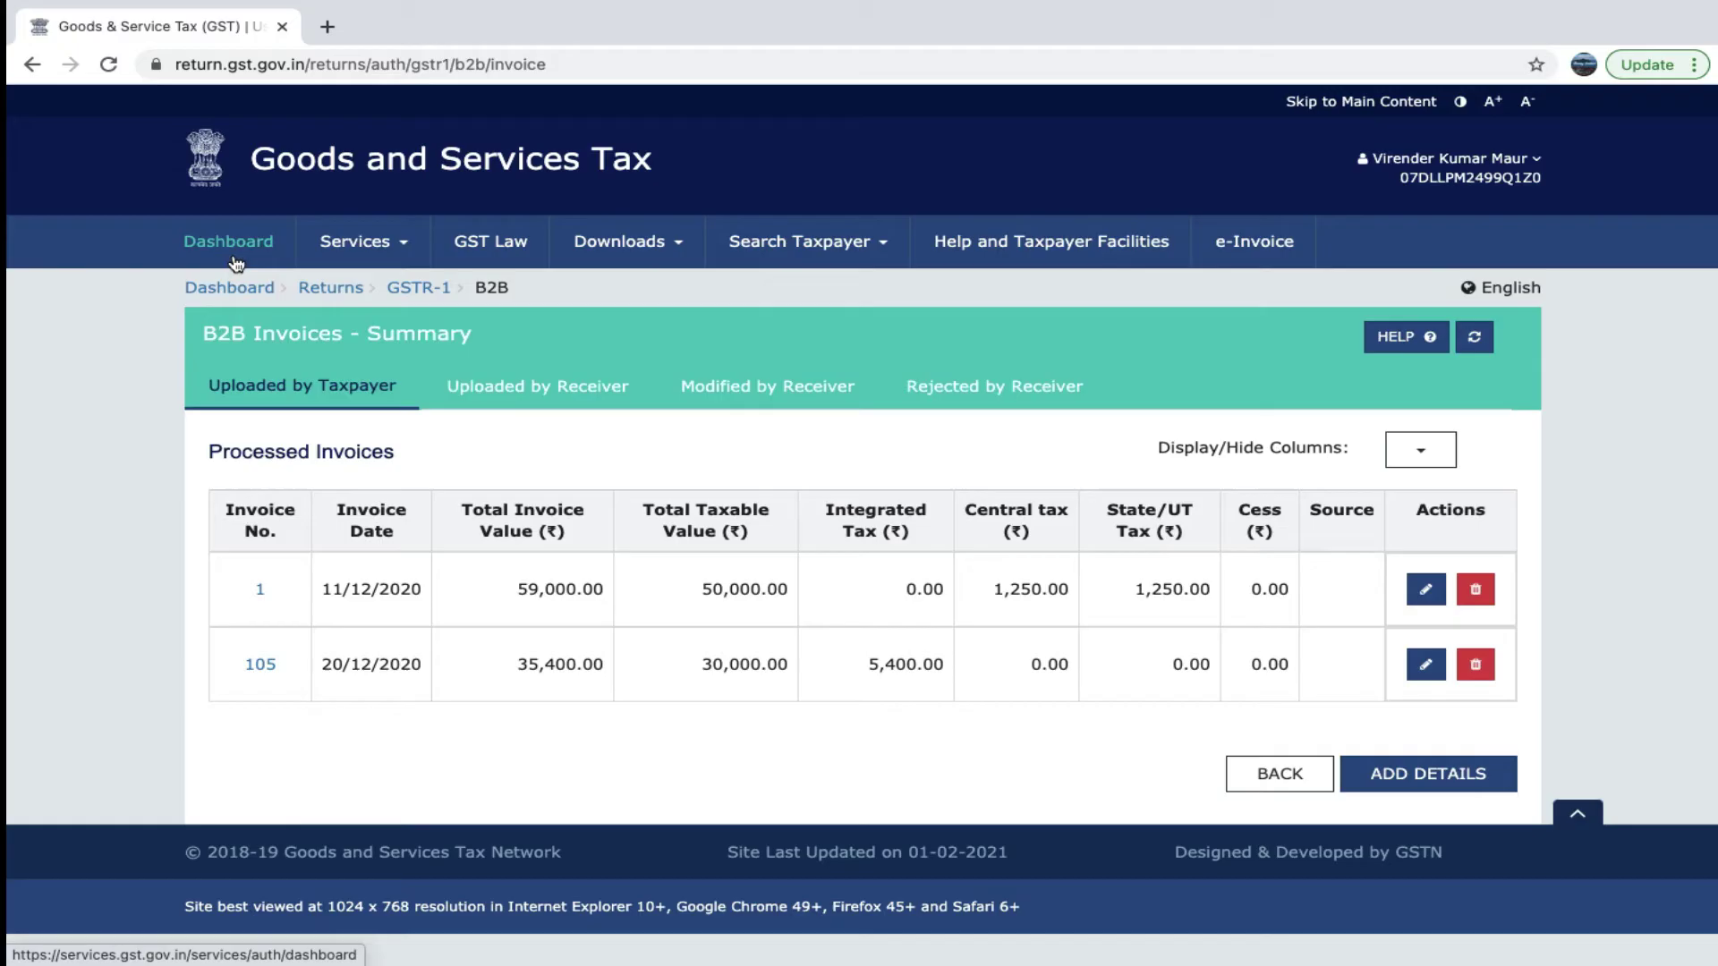
# Switch to the GST portal and search the File Returns page for December of financial year 2020-21.
pyautogui.click(235, 262)
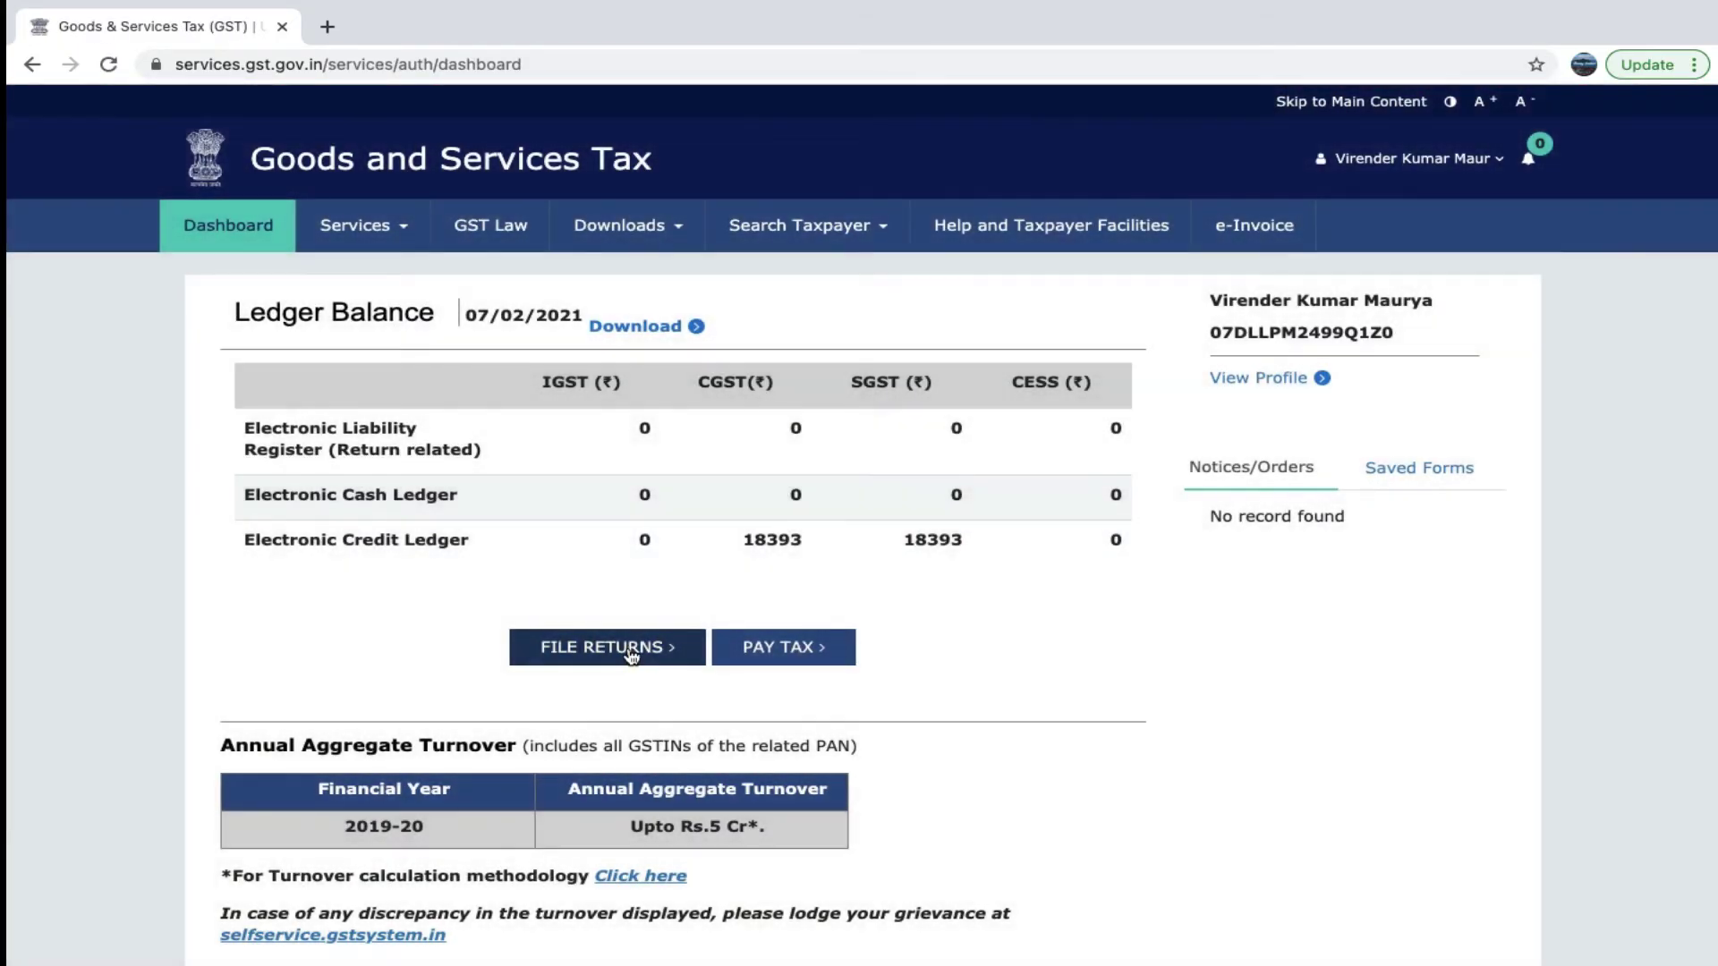
pyautogui.click(632, 657)
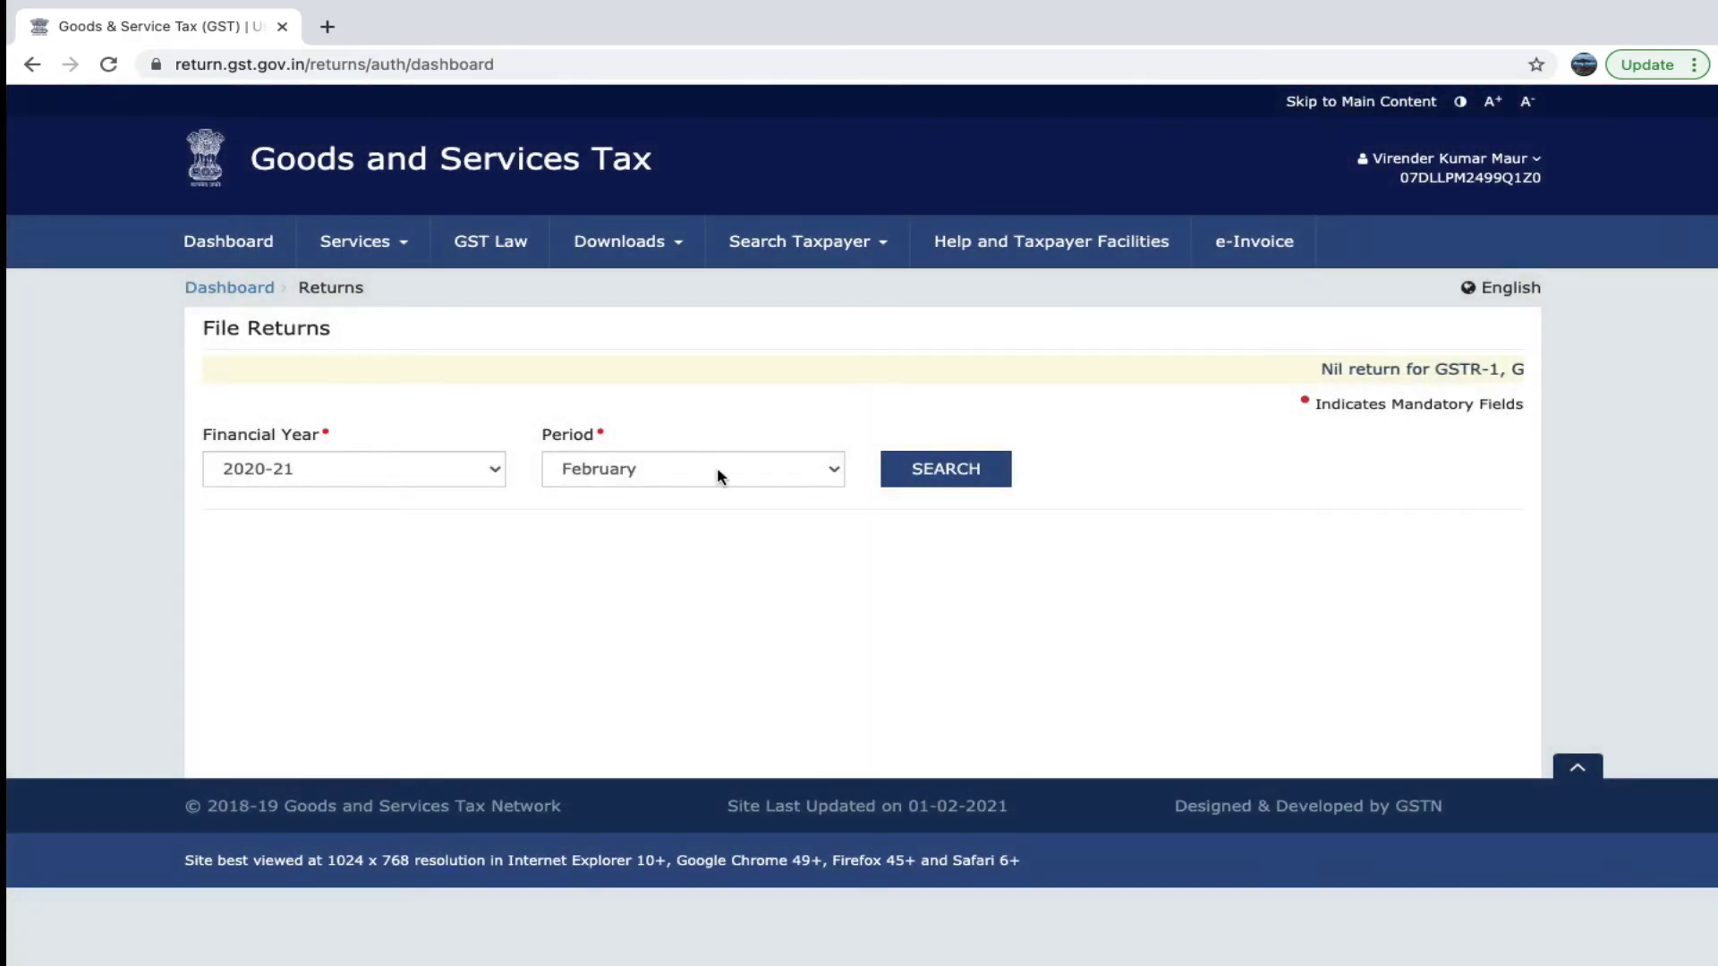
pyautogui.click(713, 466)
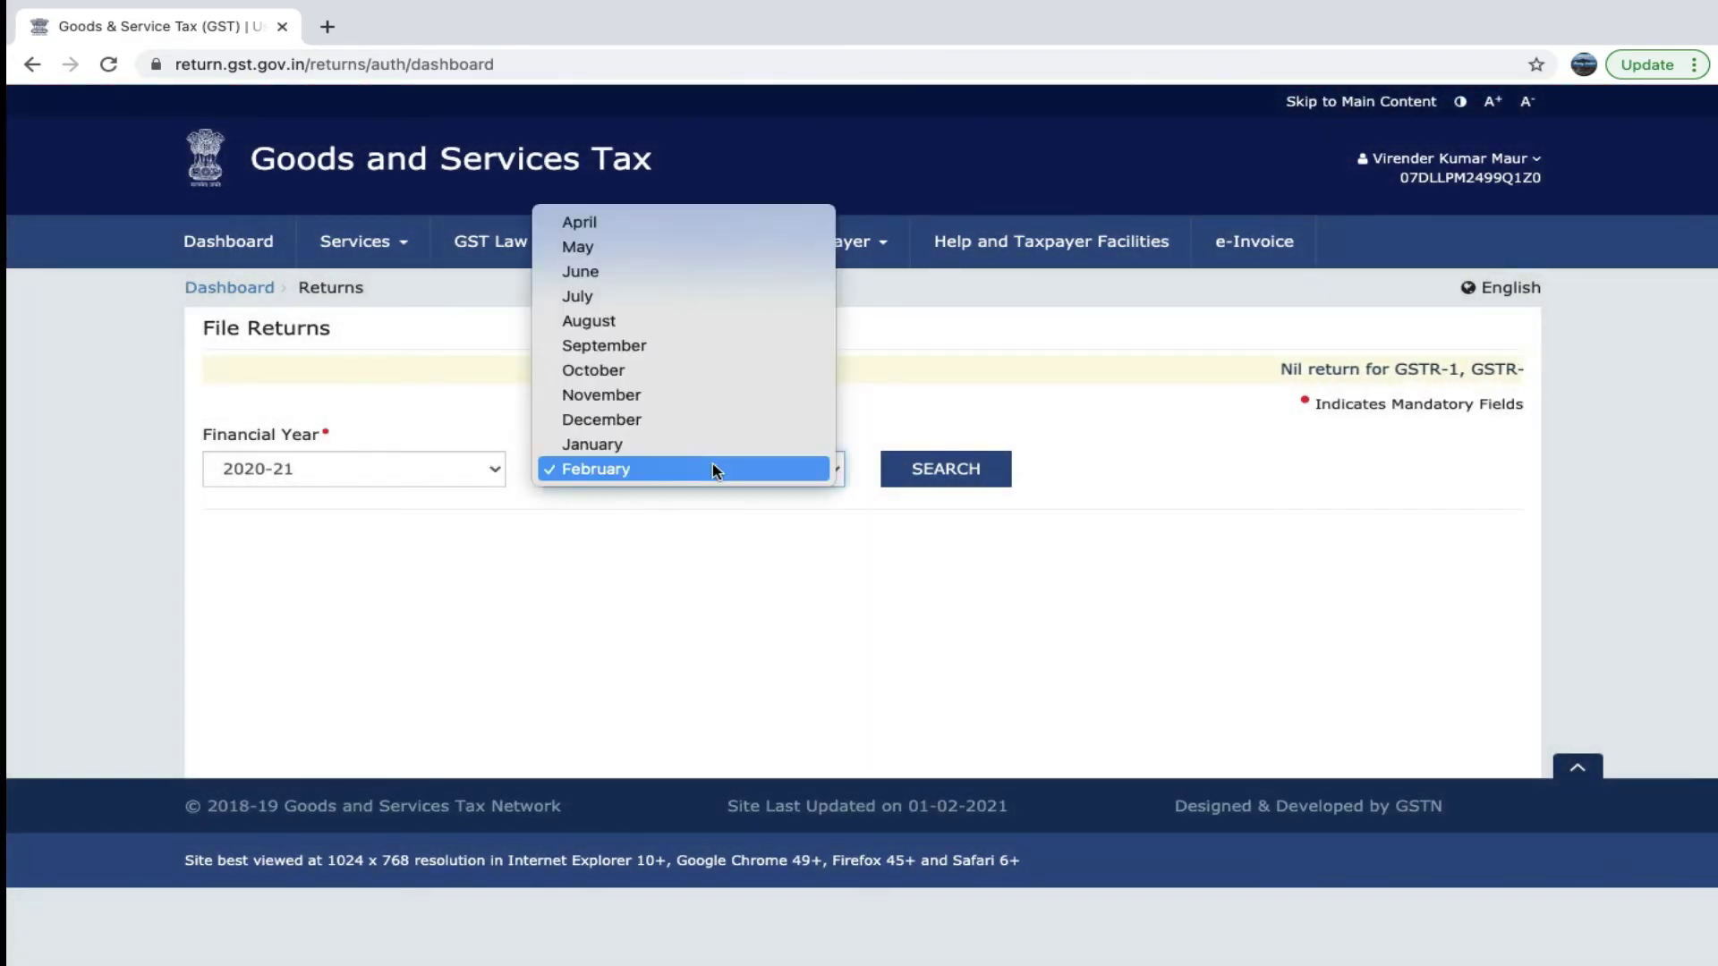
pyautogui.click(691, 422)
pyautogui.click(911, 456)
# Open the GSTR-3B monthly return online as a non-nil return and go into section 3.1, accepting the IGST refund guidelines.
pyautogui.scroll(-3, 413, 677)
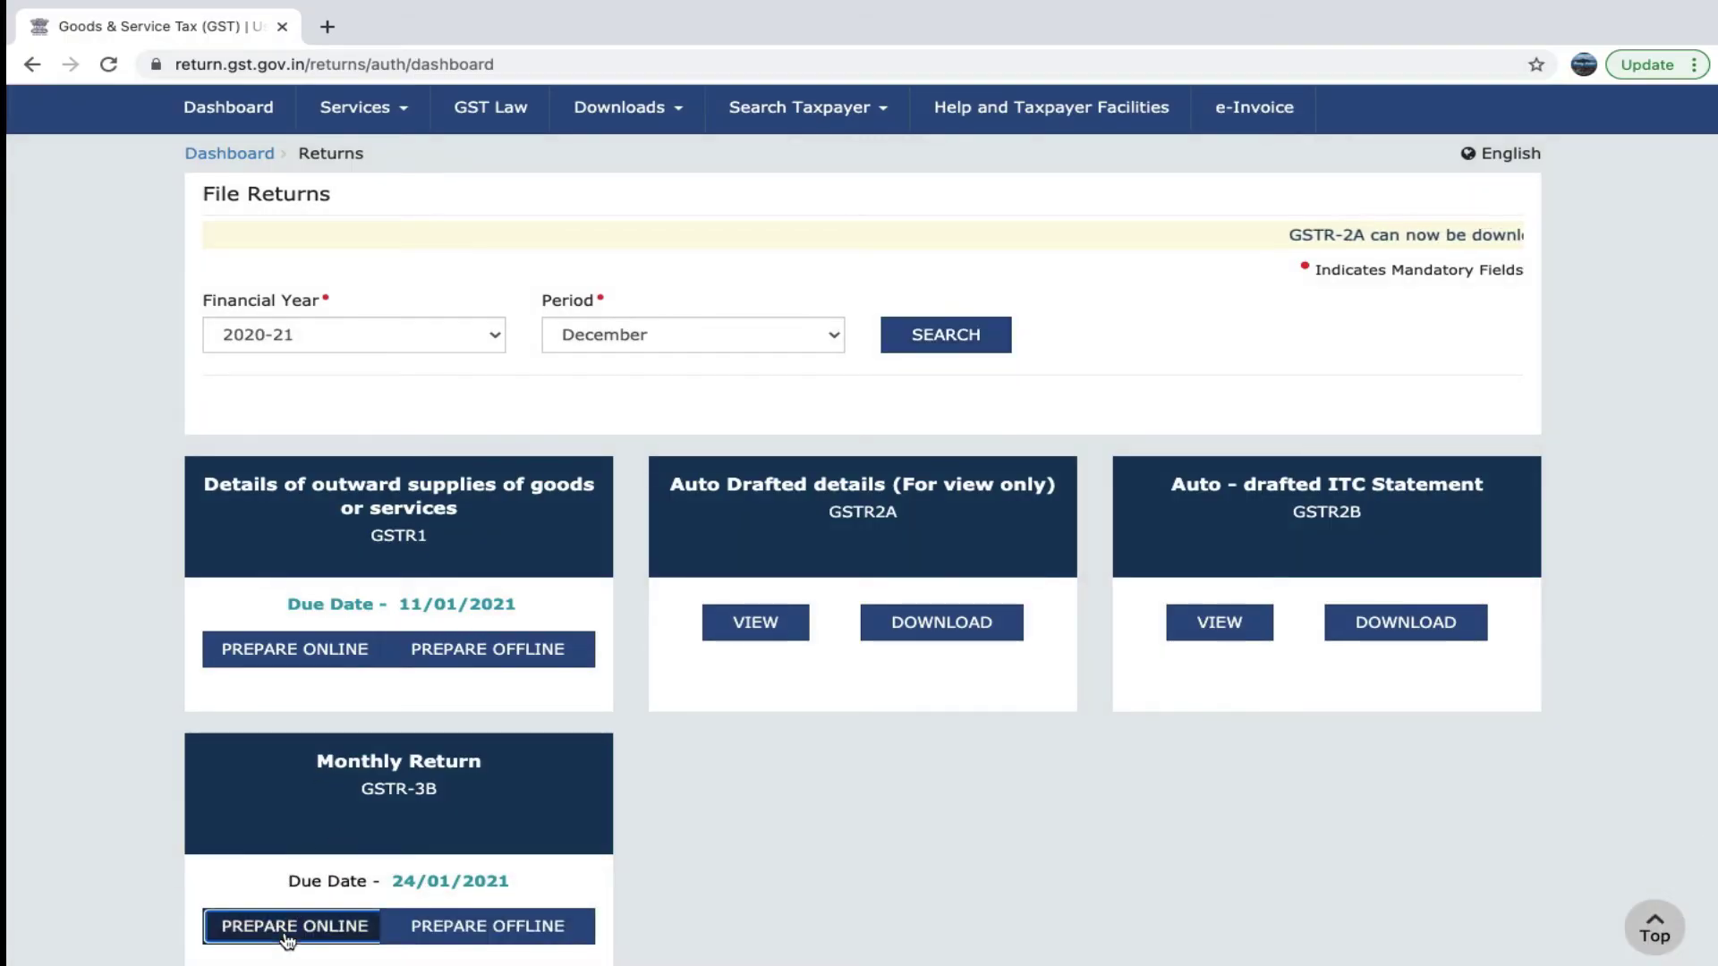
pyautogui.click(238, 929)
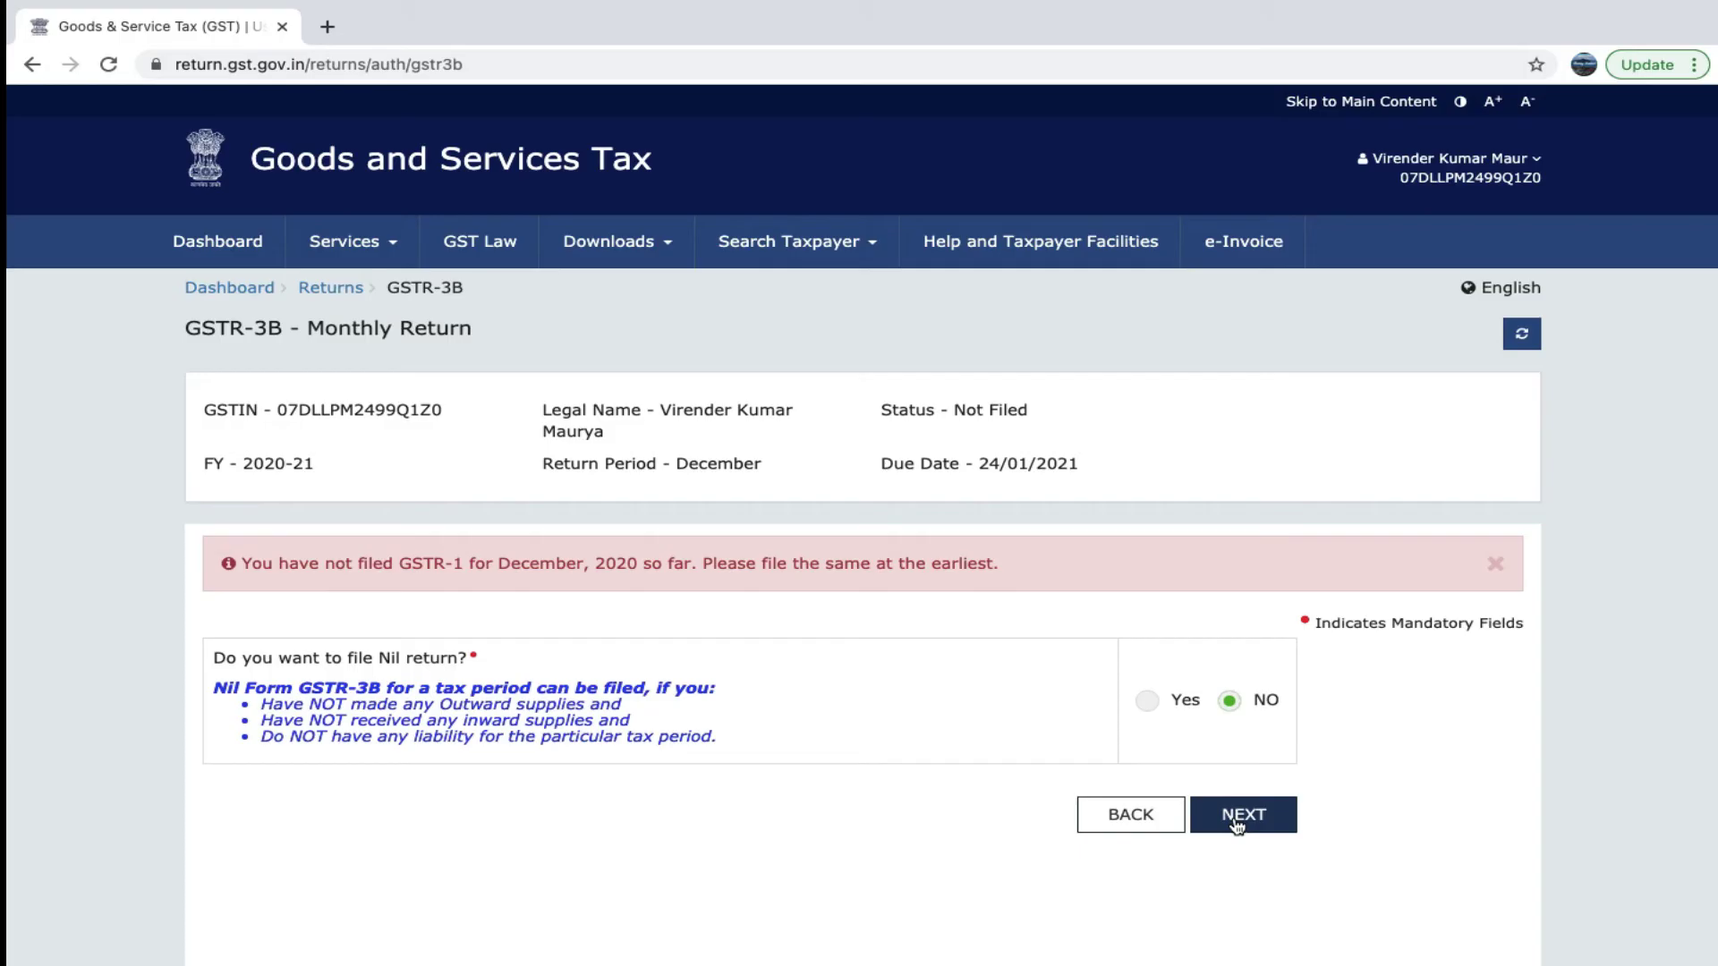
pyautogui.click(1238, 816)
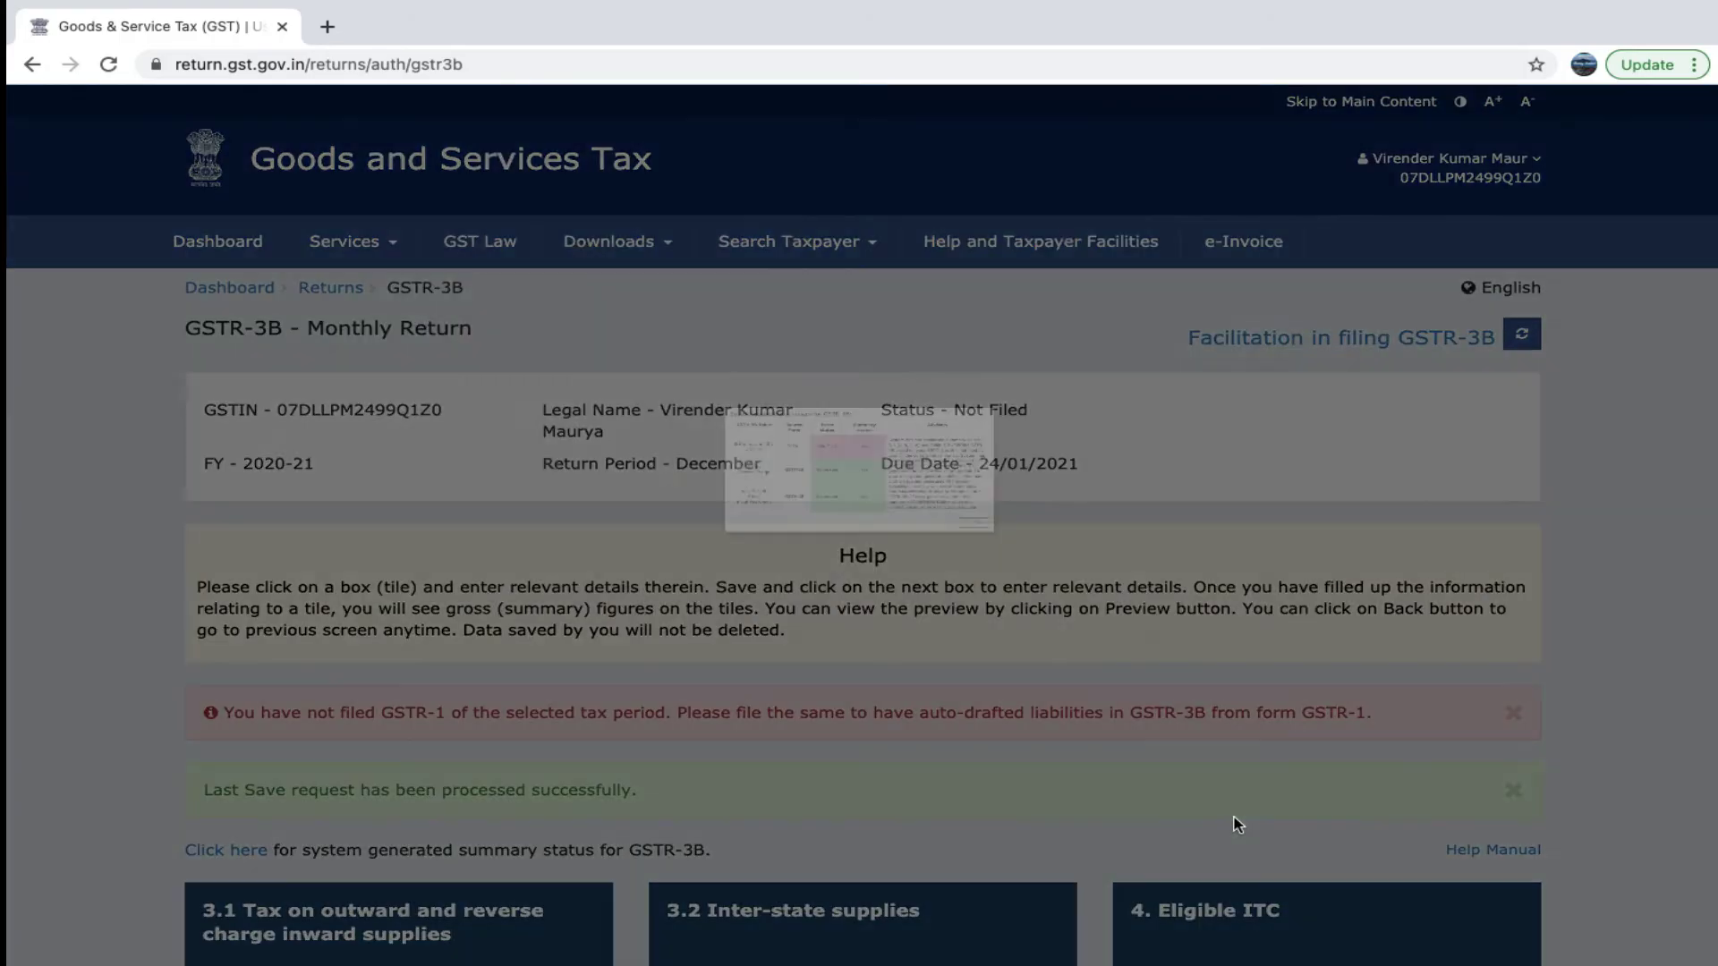
pyautogui.click(1271, 584)
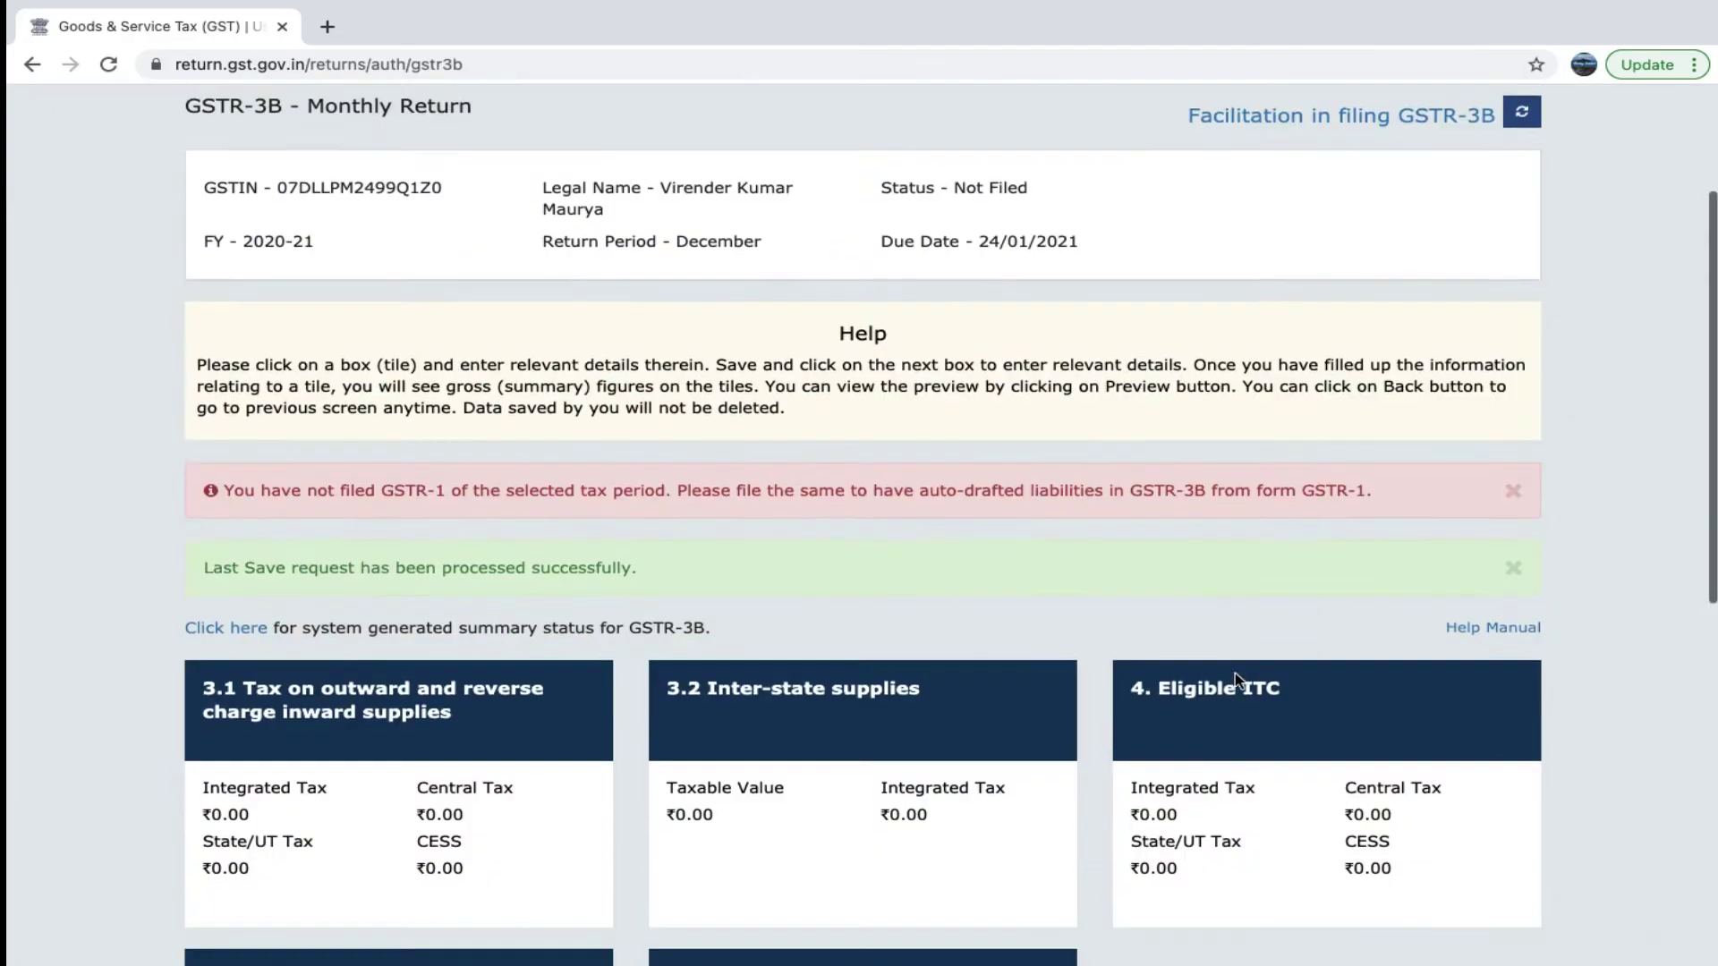
pyautogui.scroll(-1, 1235, 673)
pyautogui.click(557, 676)
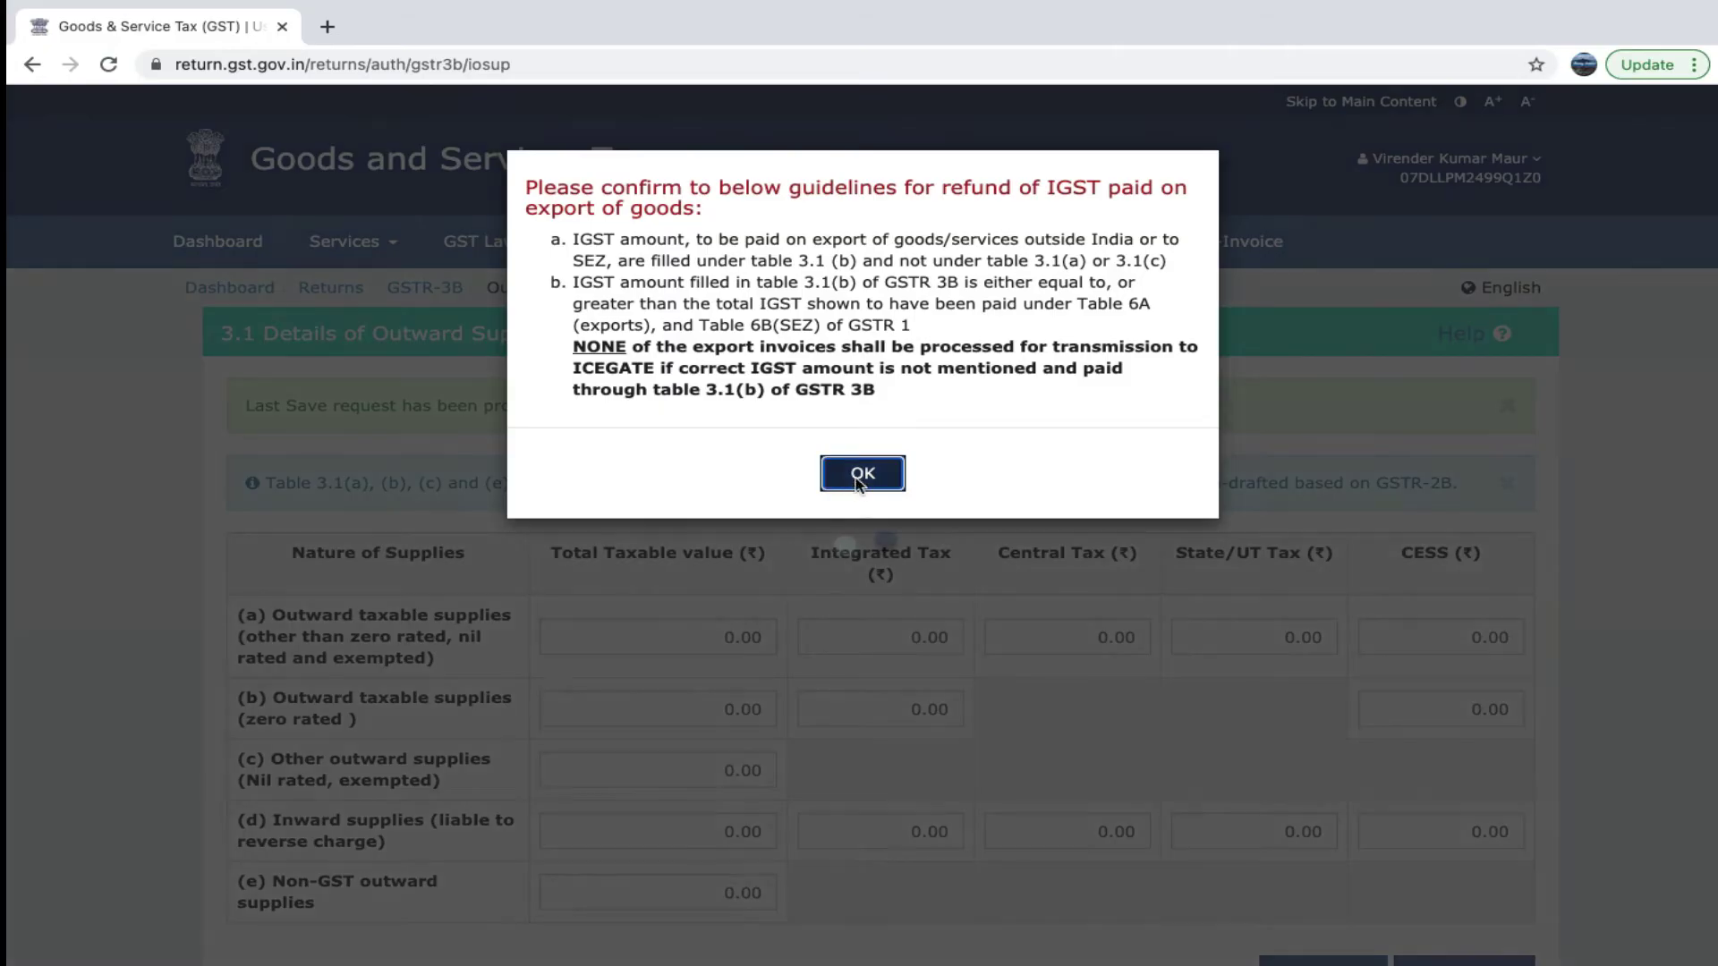
pyautogui.click(857, 483)
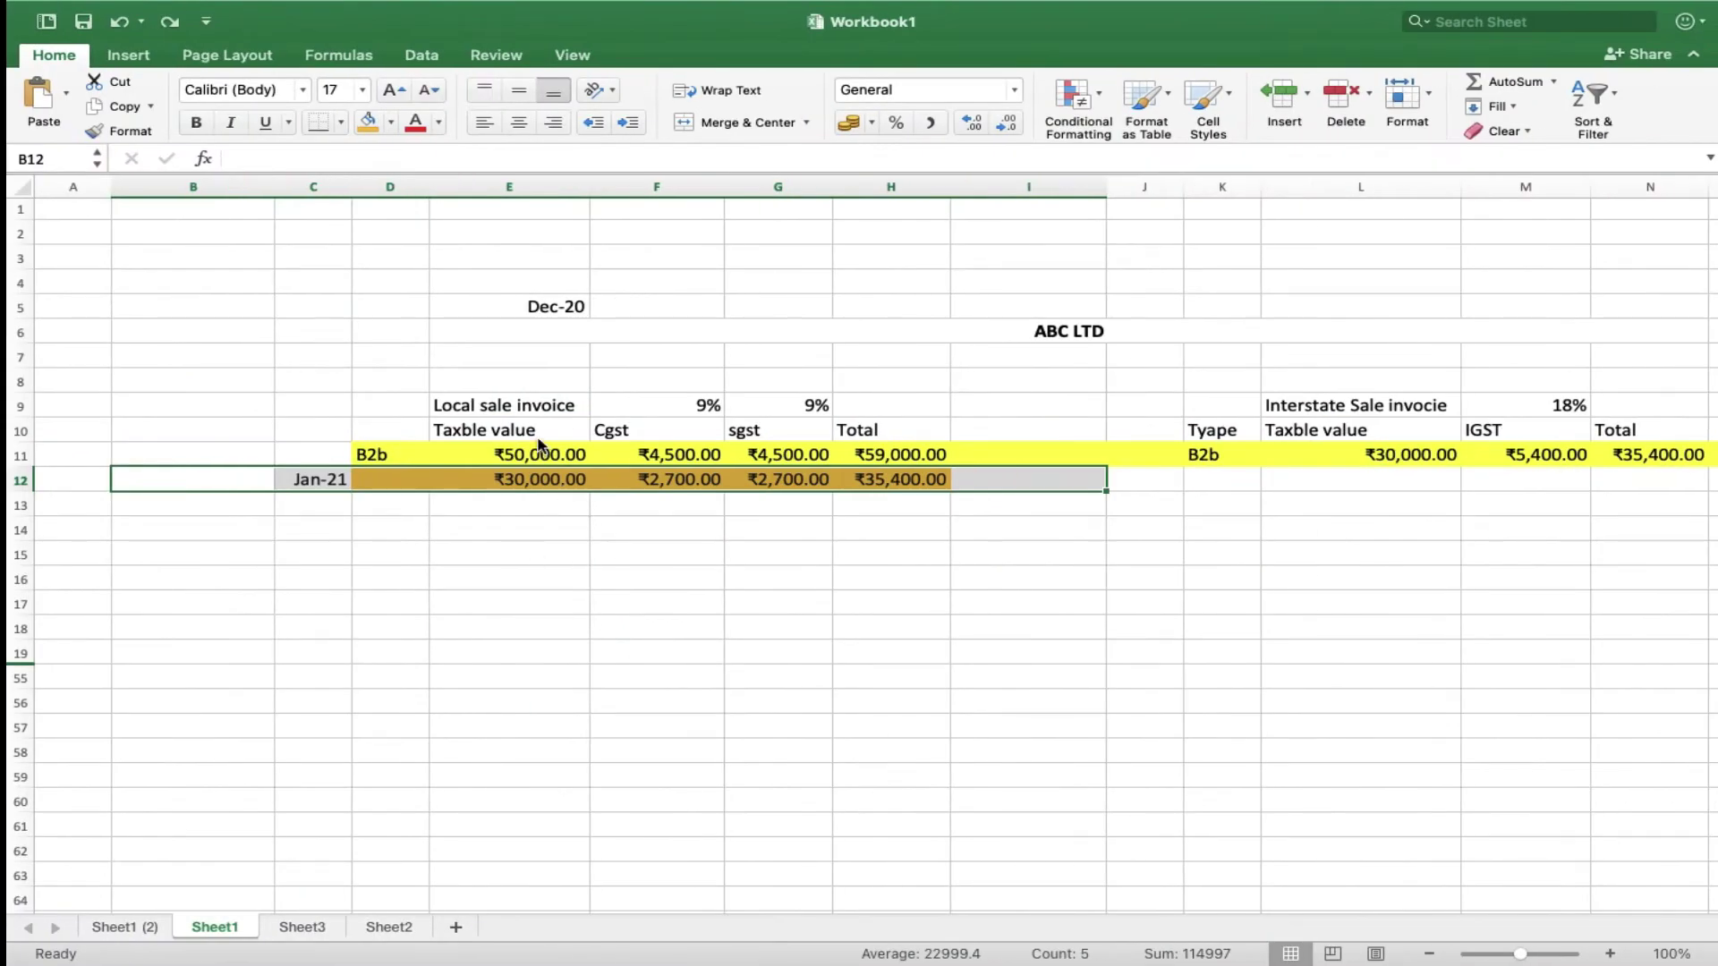
# Switch to the Excel workbook and total the local taxable values in E11:E12 with the interstate value in L11.
pyautogui.click(538, 437)
pyautogui.press('Down')
pyautogui.press('Down')
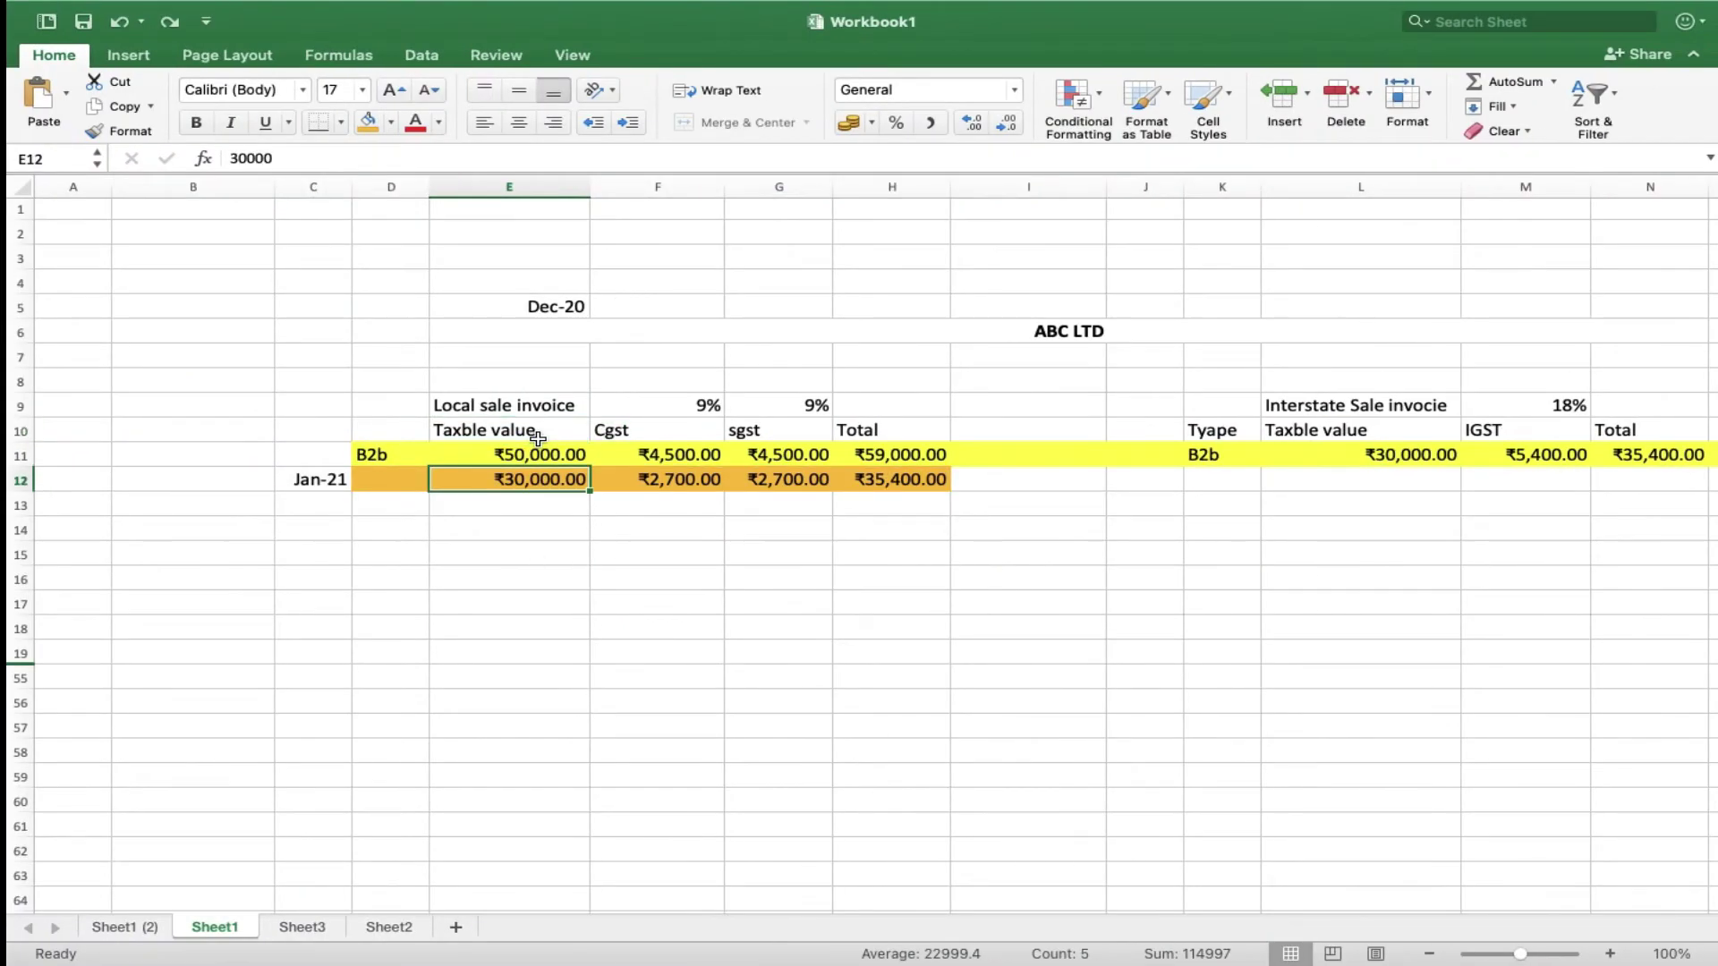
pyautogui.hotkey('shift', 'Up')
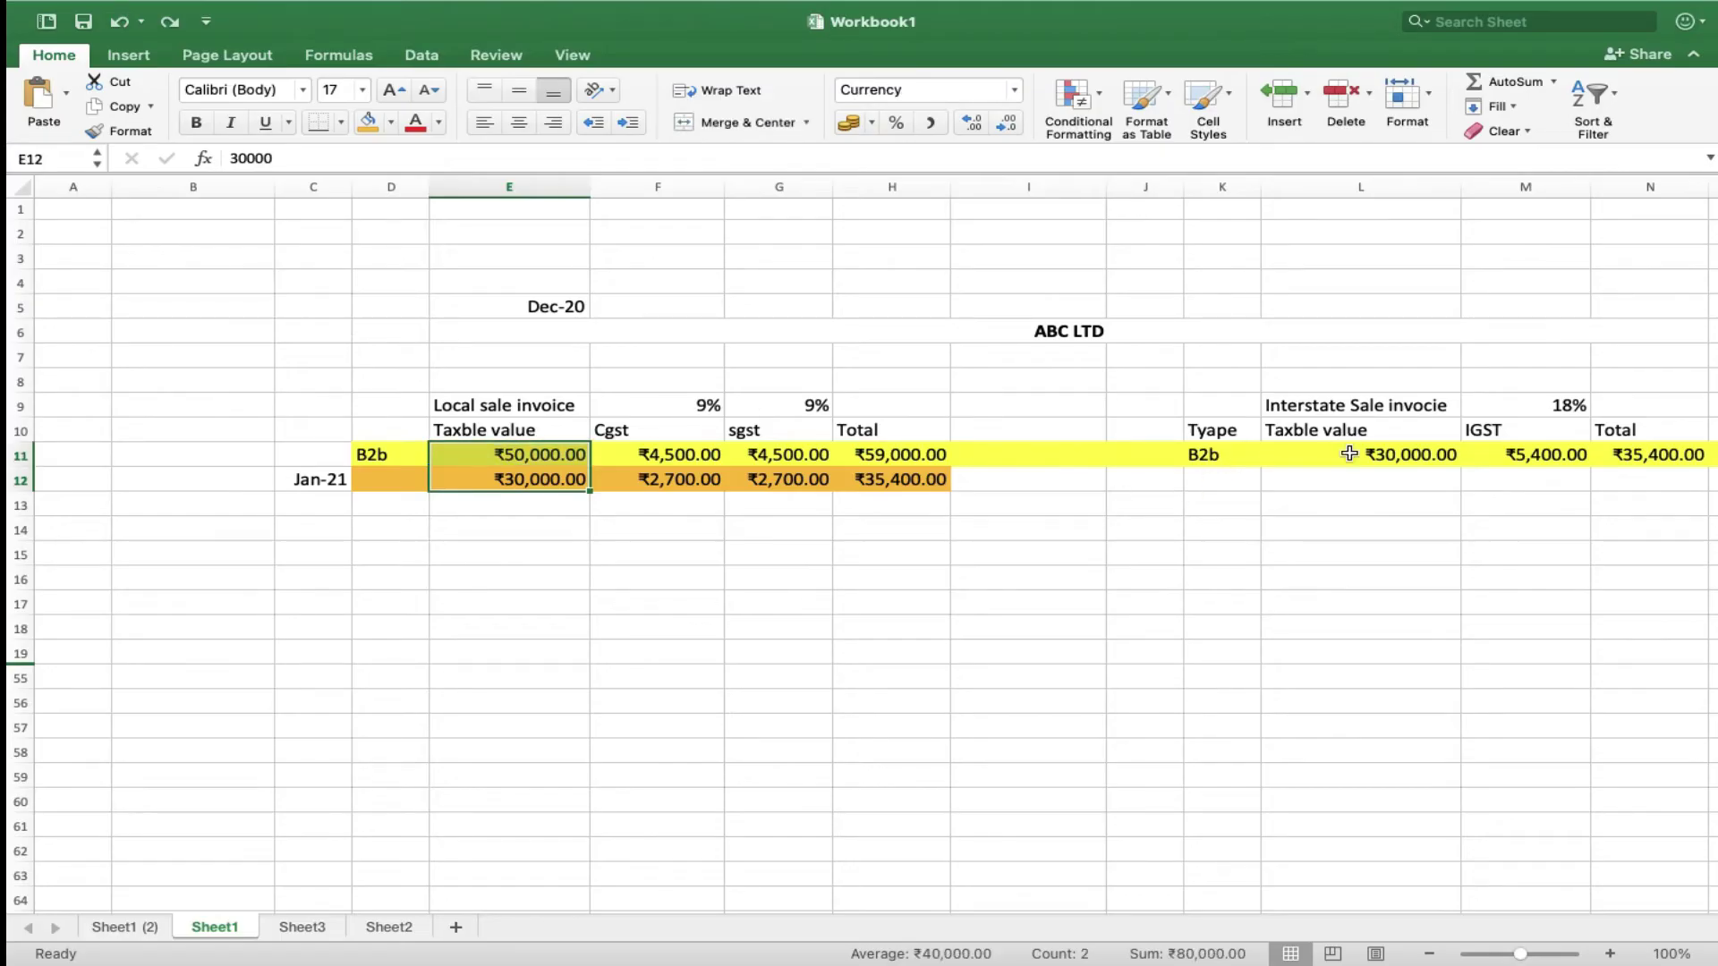
pyautogui.keyDown('super'); pyautogui.click(1350, 453); pyautogui.keyUp('super')
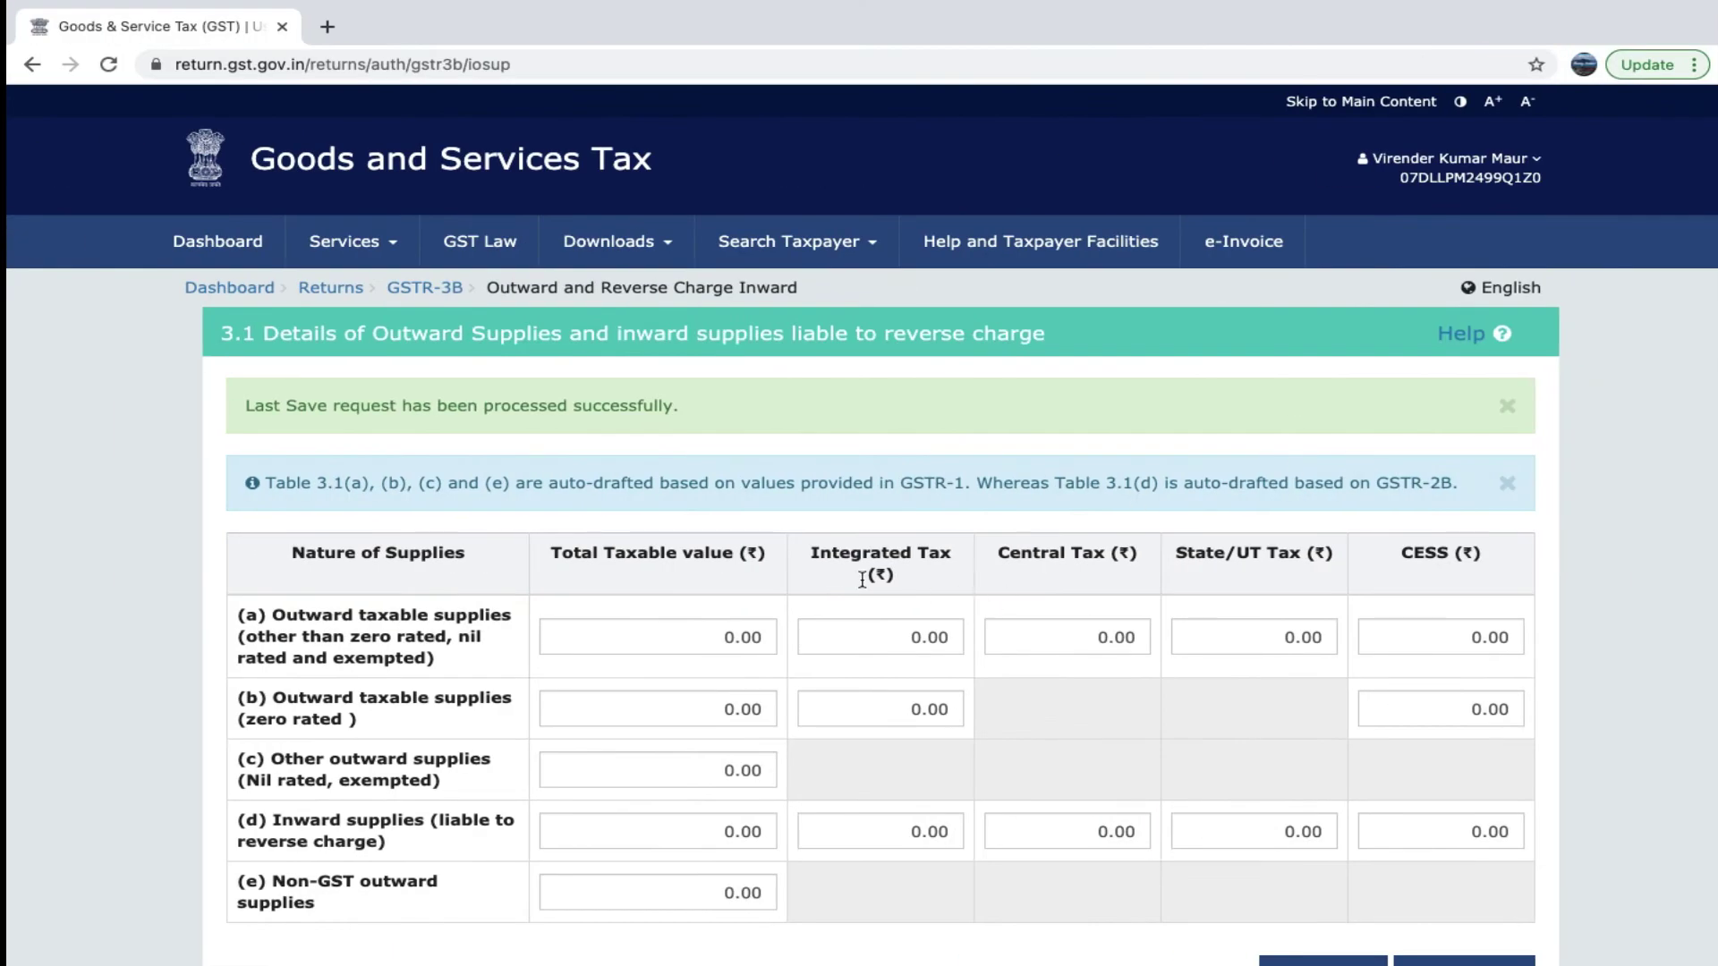
# On the GST portal, enter a total taxable value of 1,10,000 and Integrated Tax of 5,400 for outward taxable supplies in row (a).
pyautogui.click(654, 636)
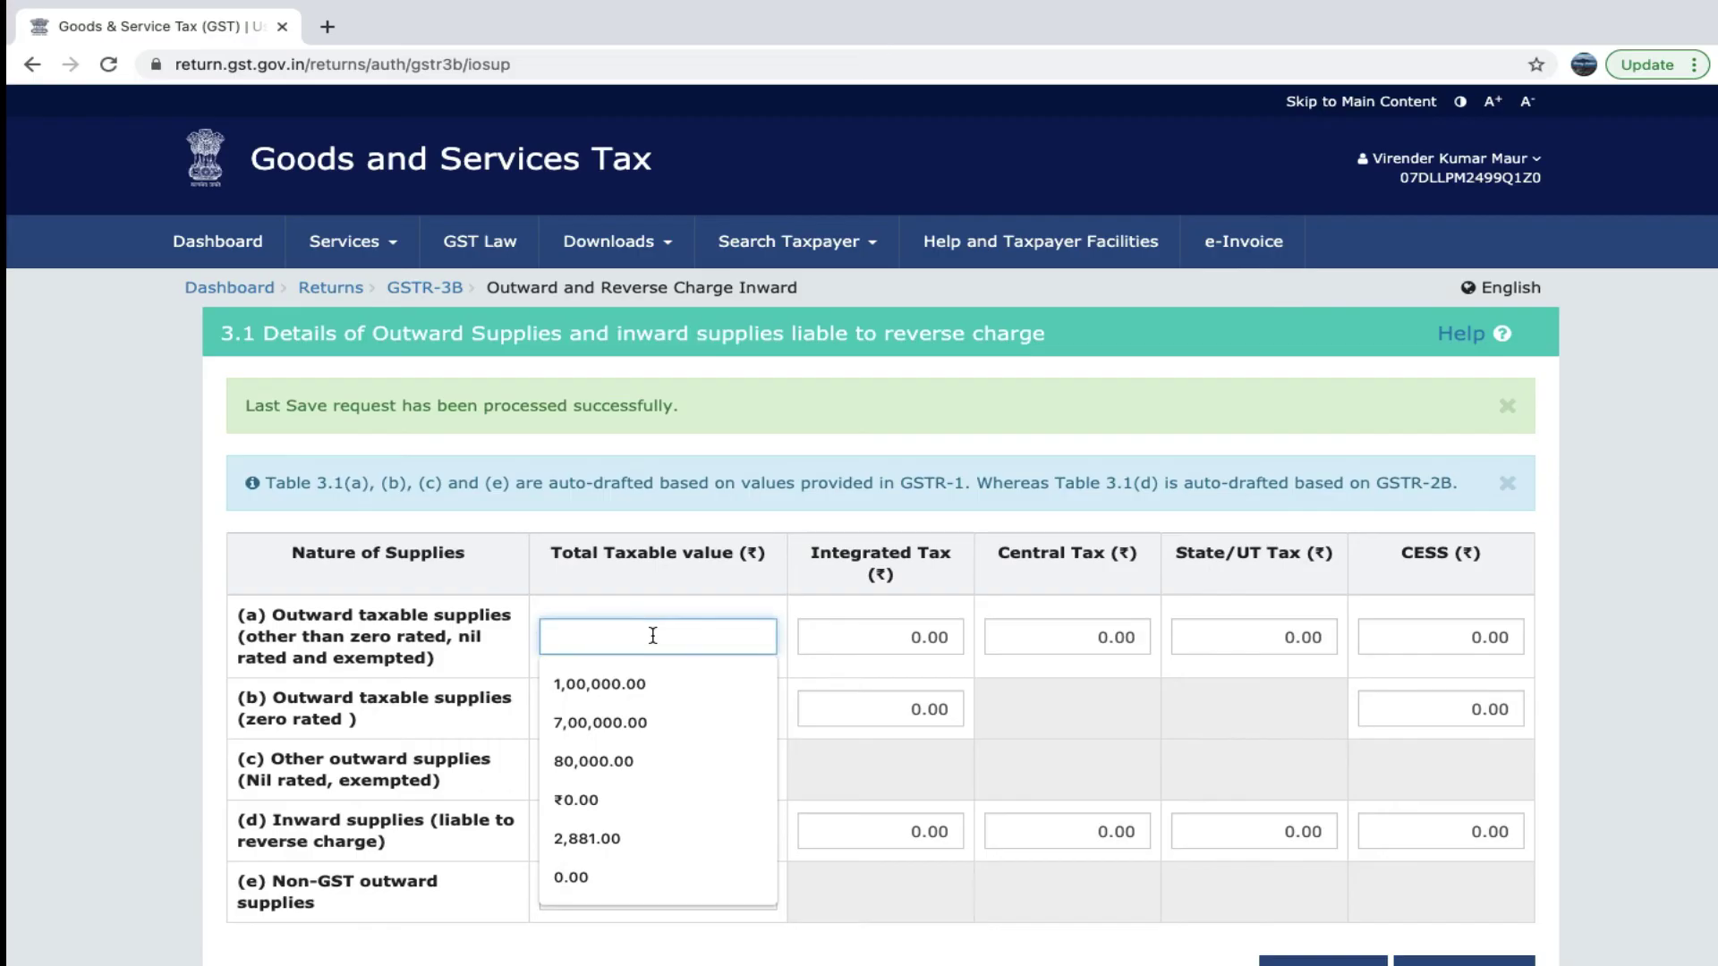
pyautogui.write('1,10,00')
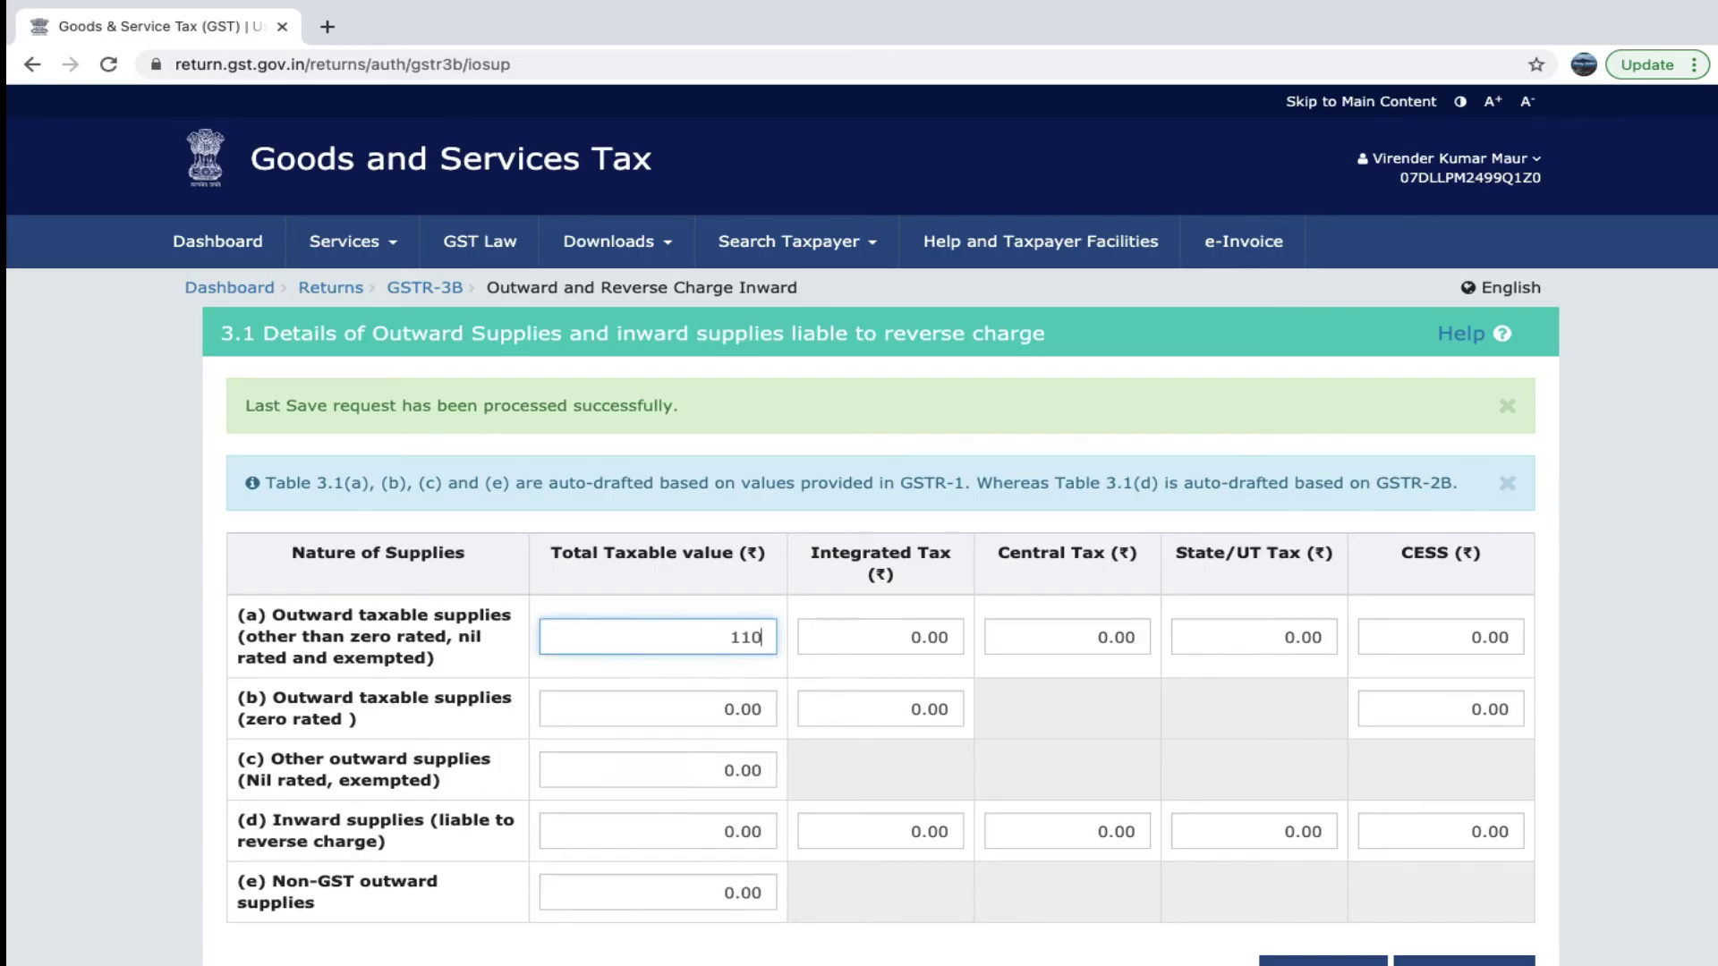
pyautogui.write('00')
pyautogui.press('Tab')
pyautogui.write('5400')
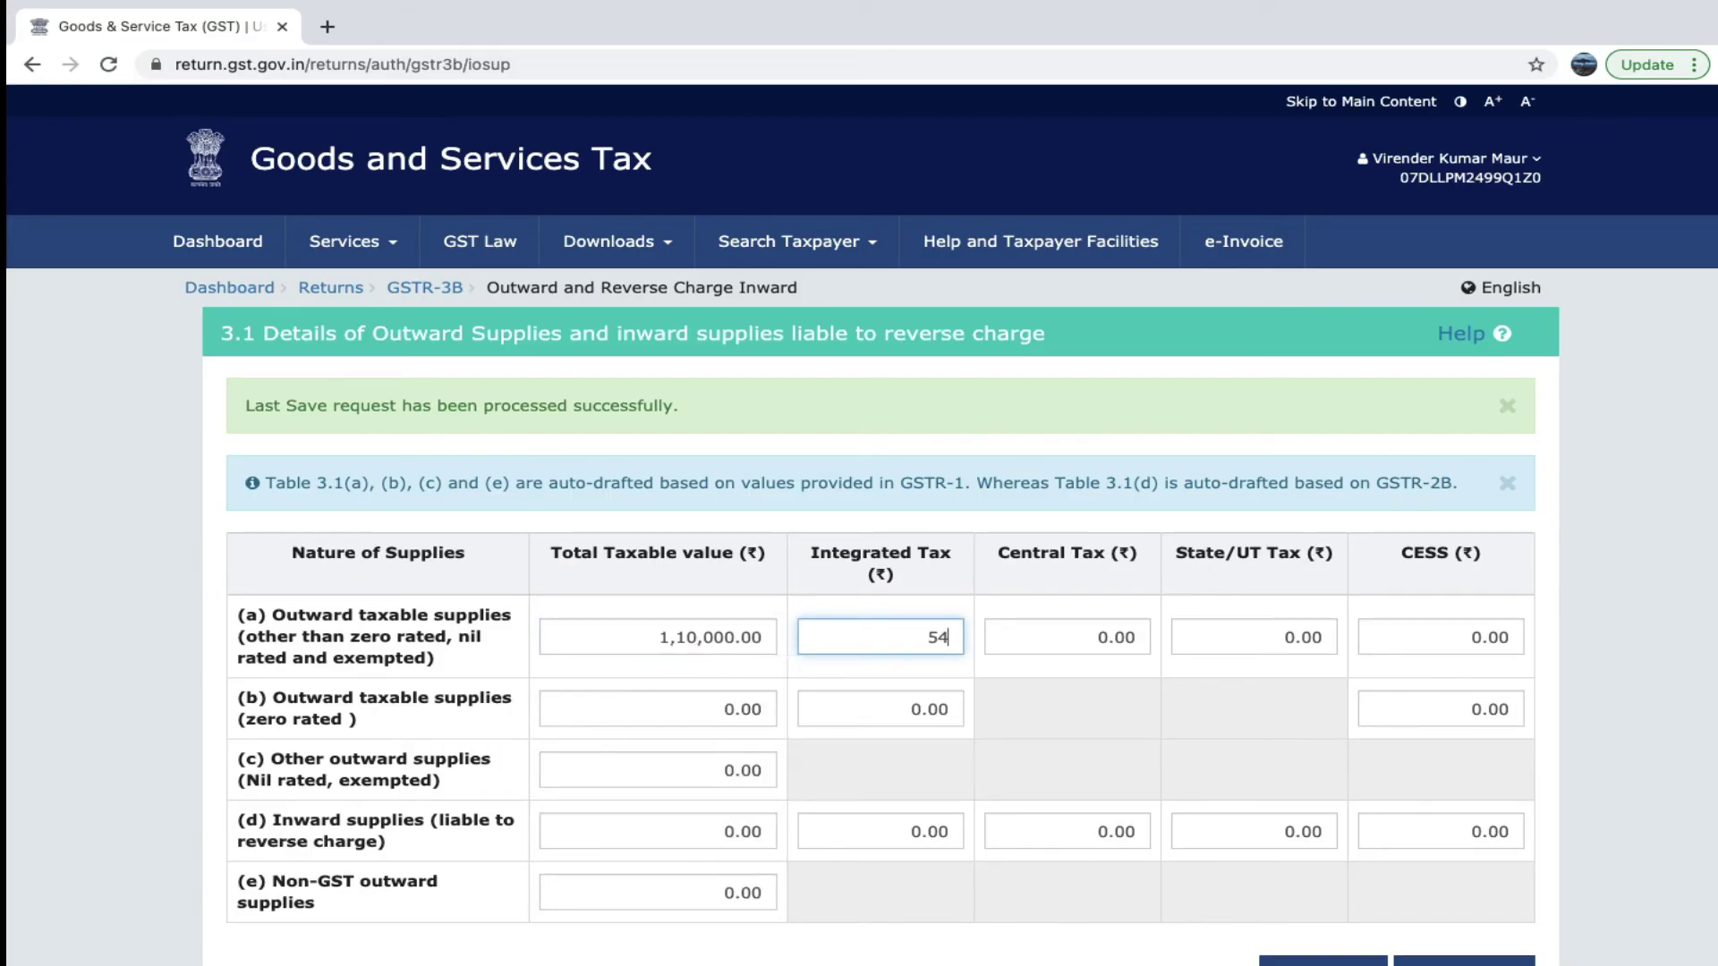
pyautogui.press('Tab')
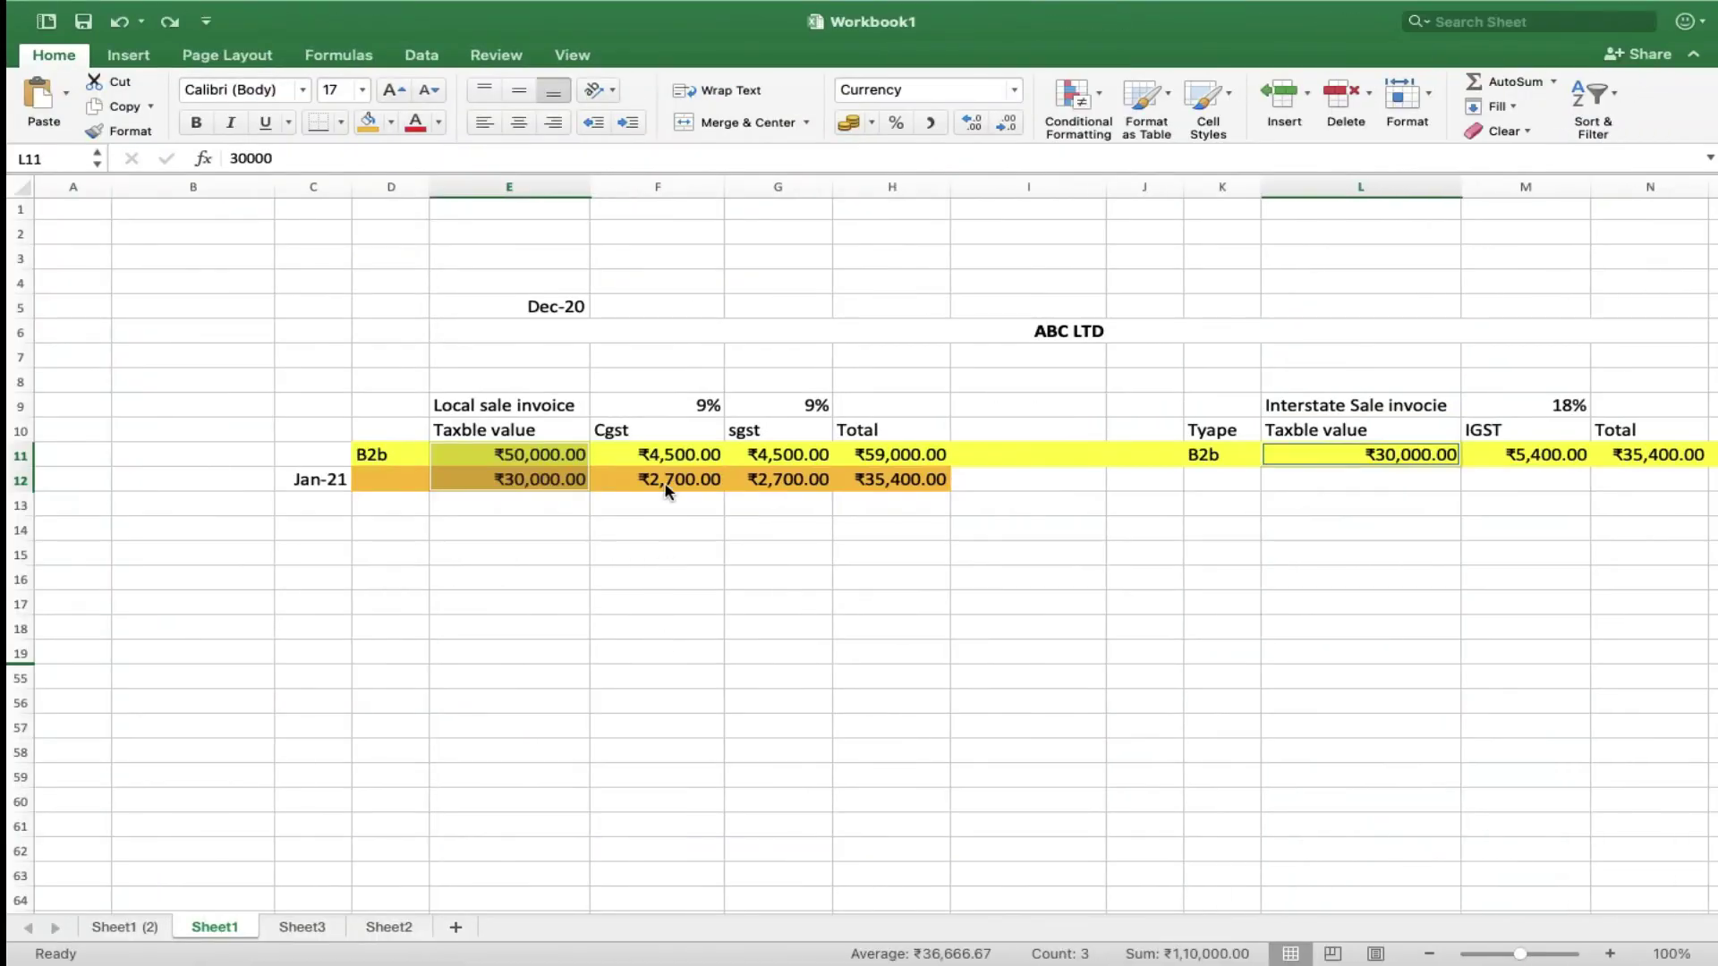
# Total the Cgst of both local sales in Excel and enter 7,200 as row (a)'s Central Tax on the GST portal.
pyautogui.click(656, 458)
pyautogui.moveTo(656, 457); pyautogui.dragTo(656, 482)
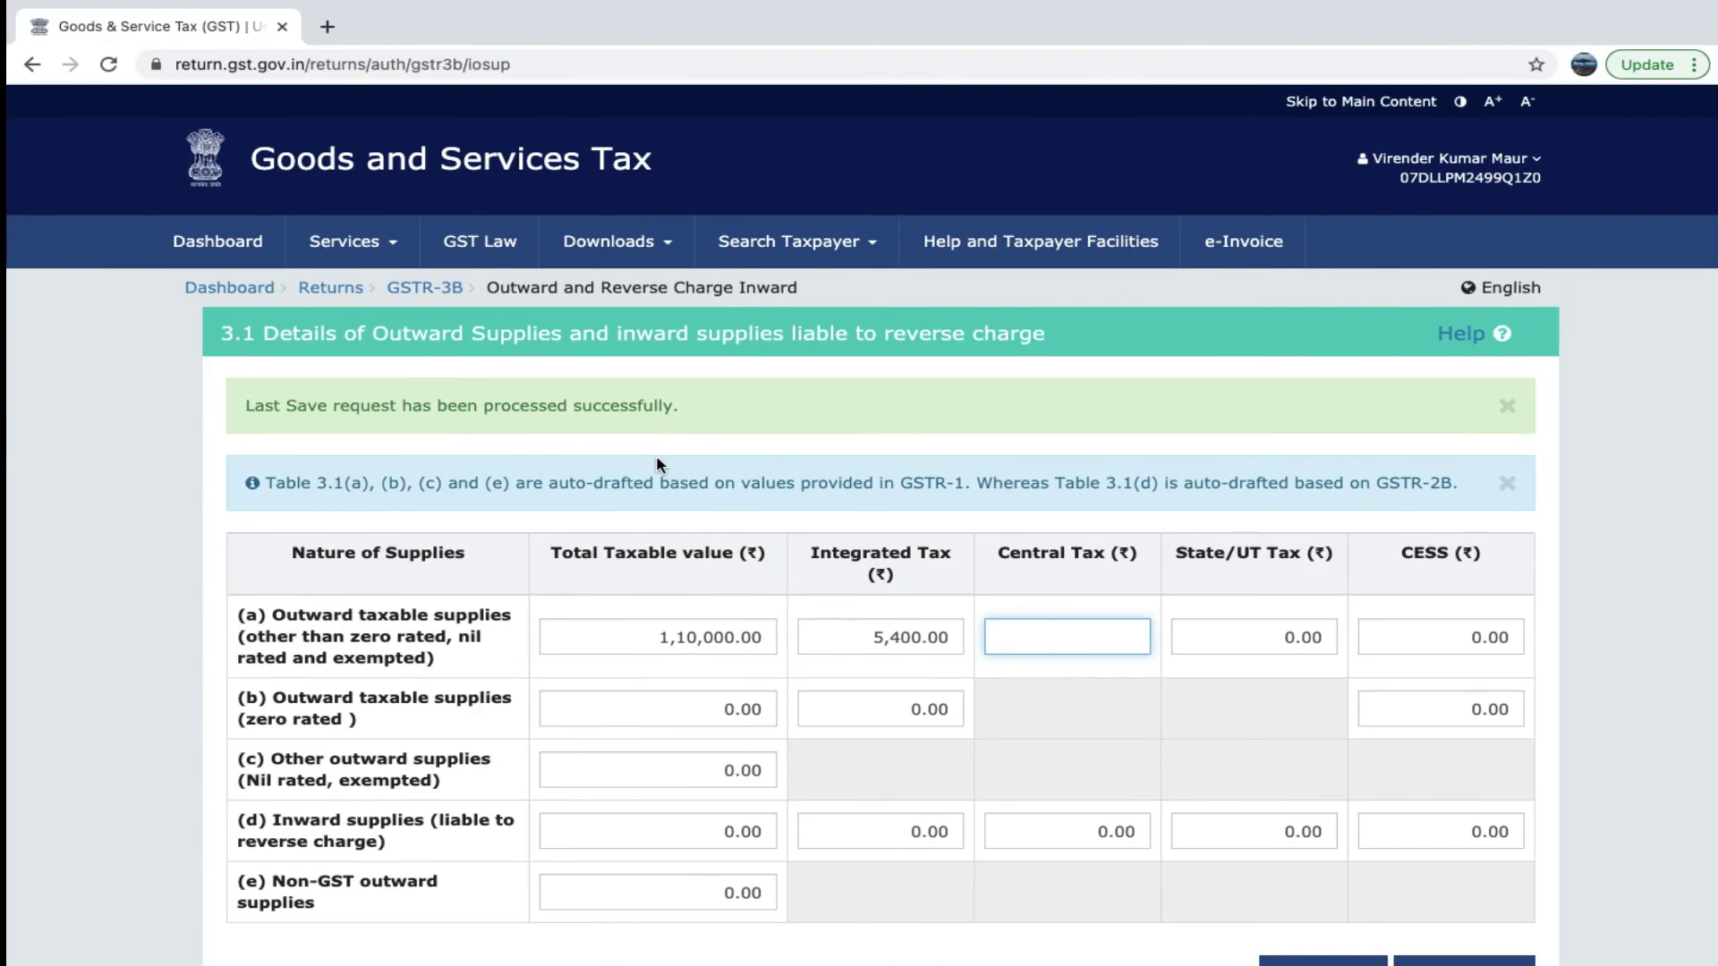
pyautogui.write('7200')
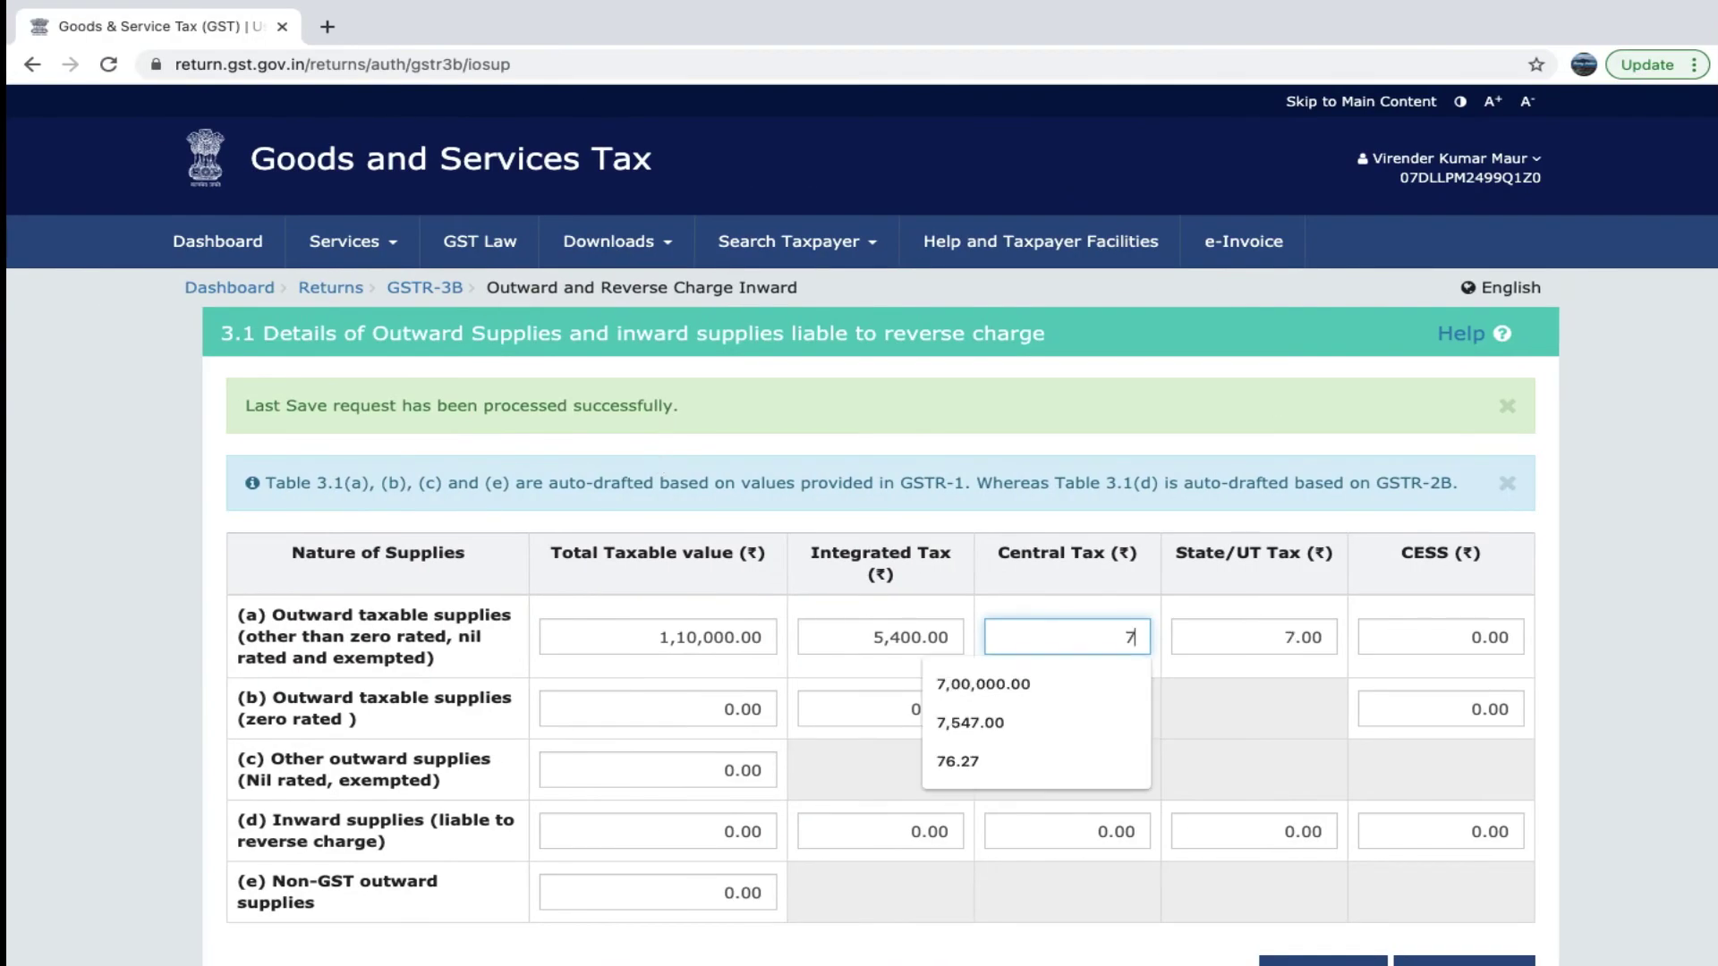
pyautogui.press('Tab')
pyautogui.scroll(-2, 866, 576)
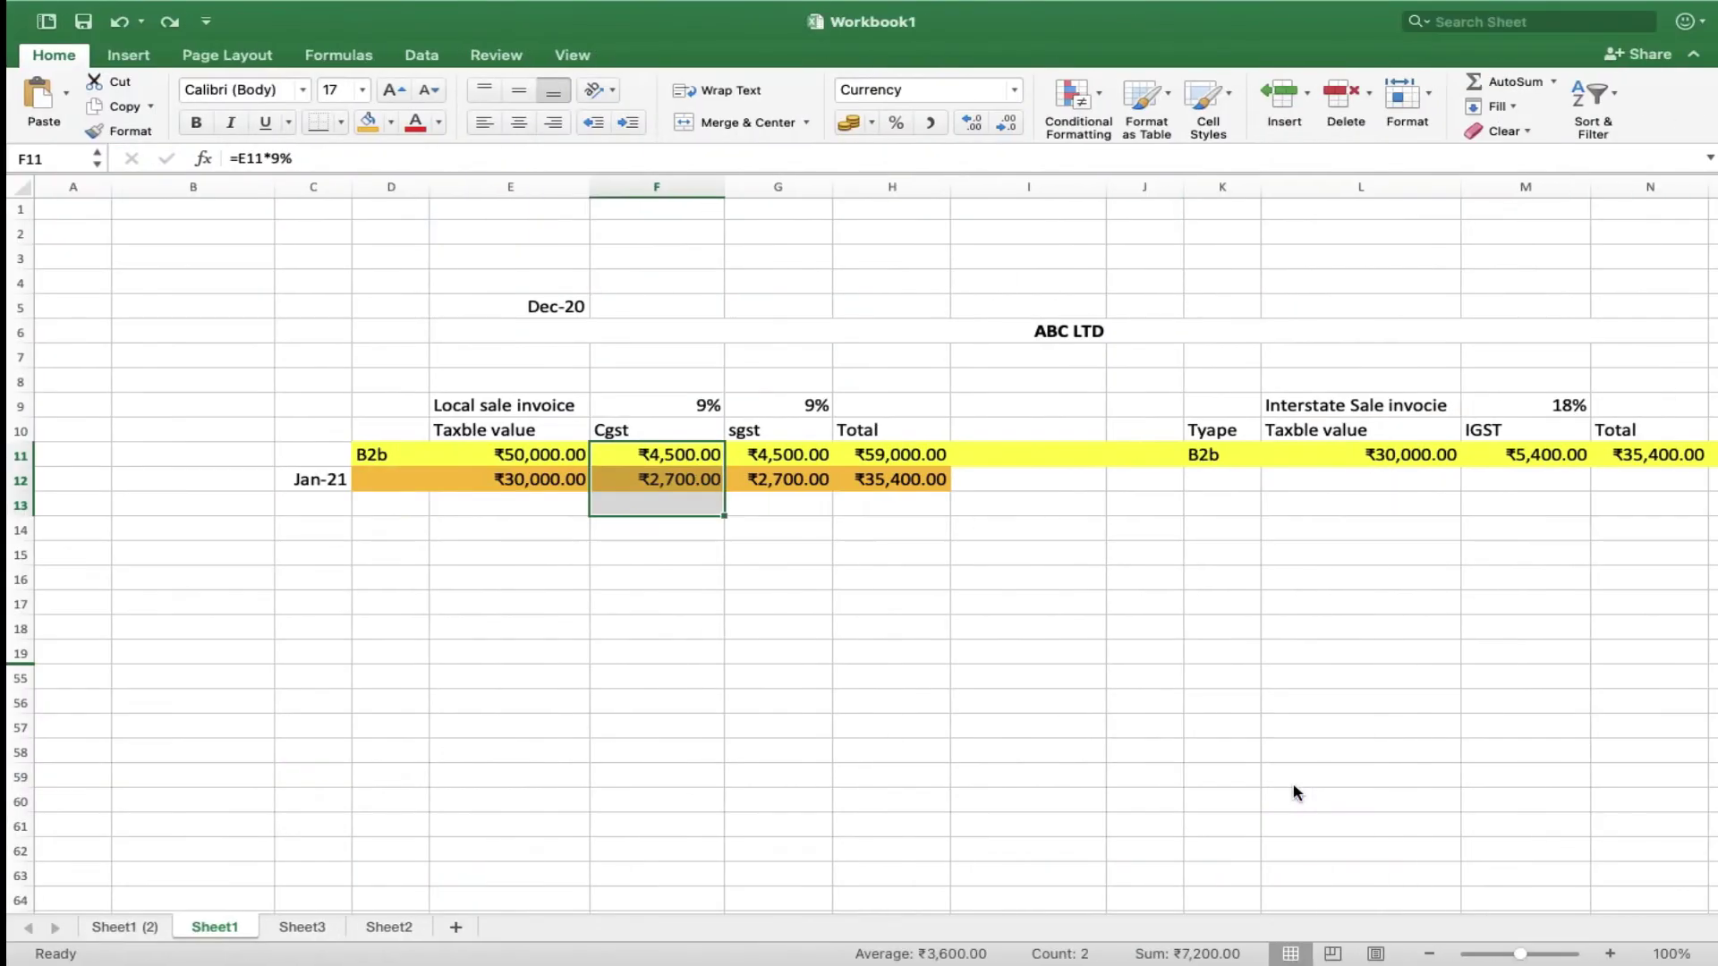
# Switch to the Excel workbook and review the Jan-21 local sale entry in row 12.
pyautogui.click(428, 484)
pyautogui.hotkey('ctrl', 'shift', 'Right')
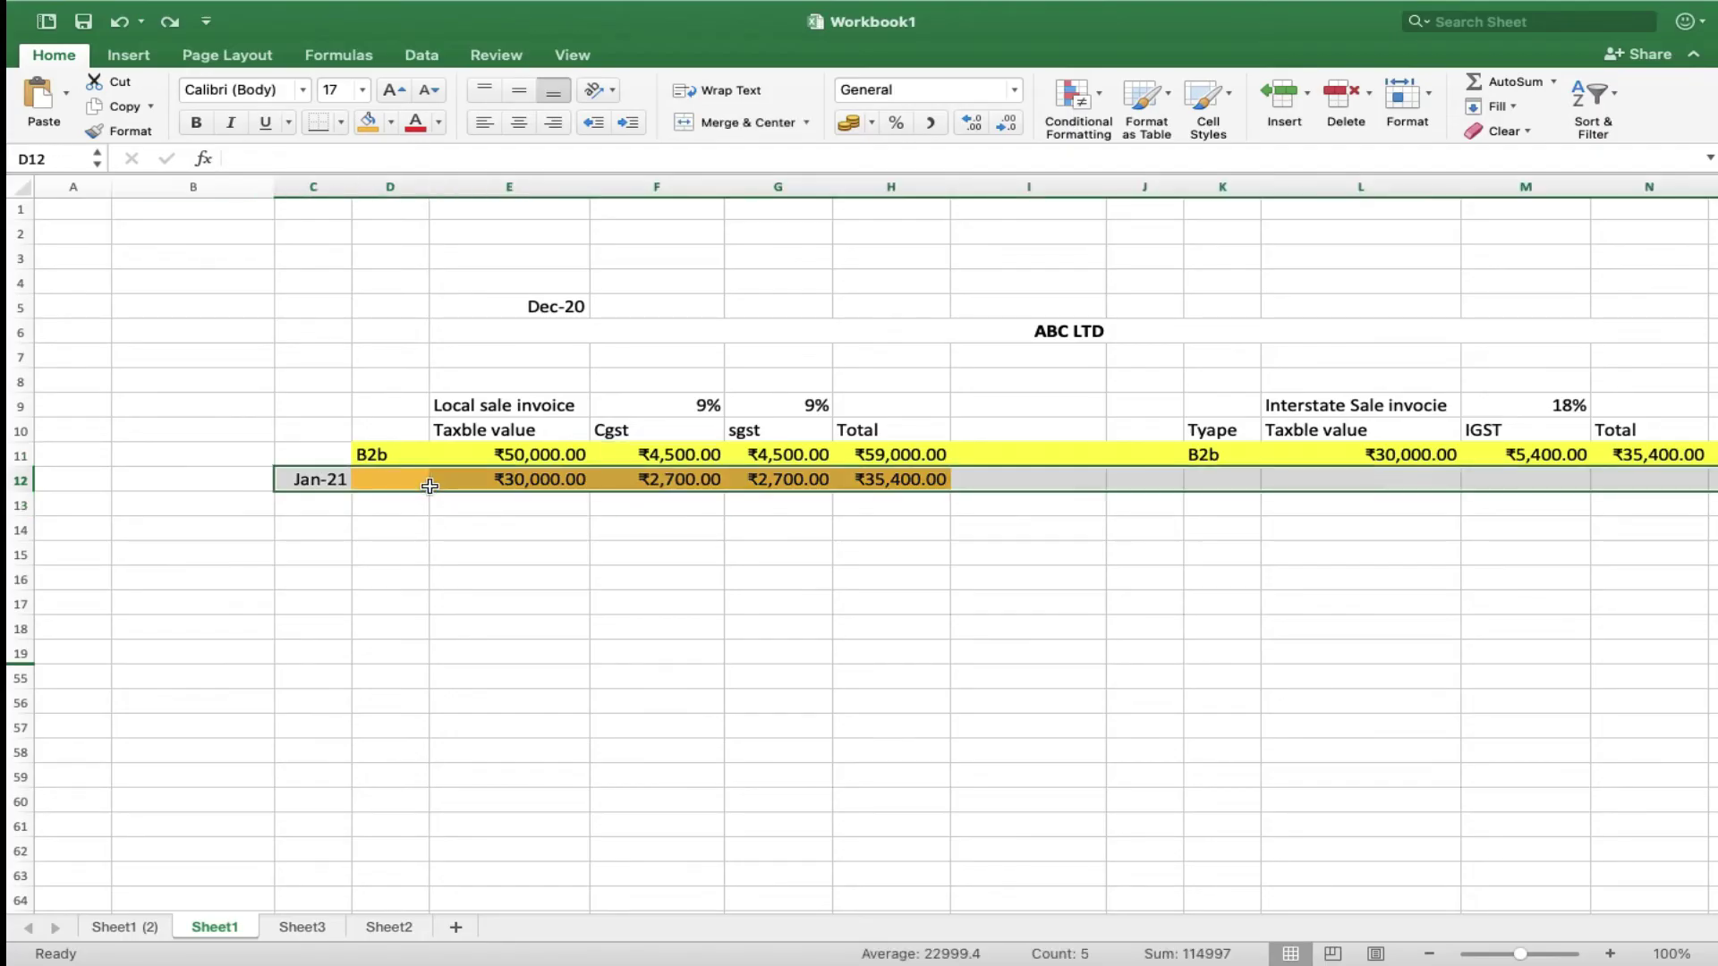
pyautogui.hotkey('ctrl', 'Right')
pyautogui.hotkey('ctrl', 'Right')
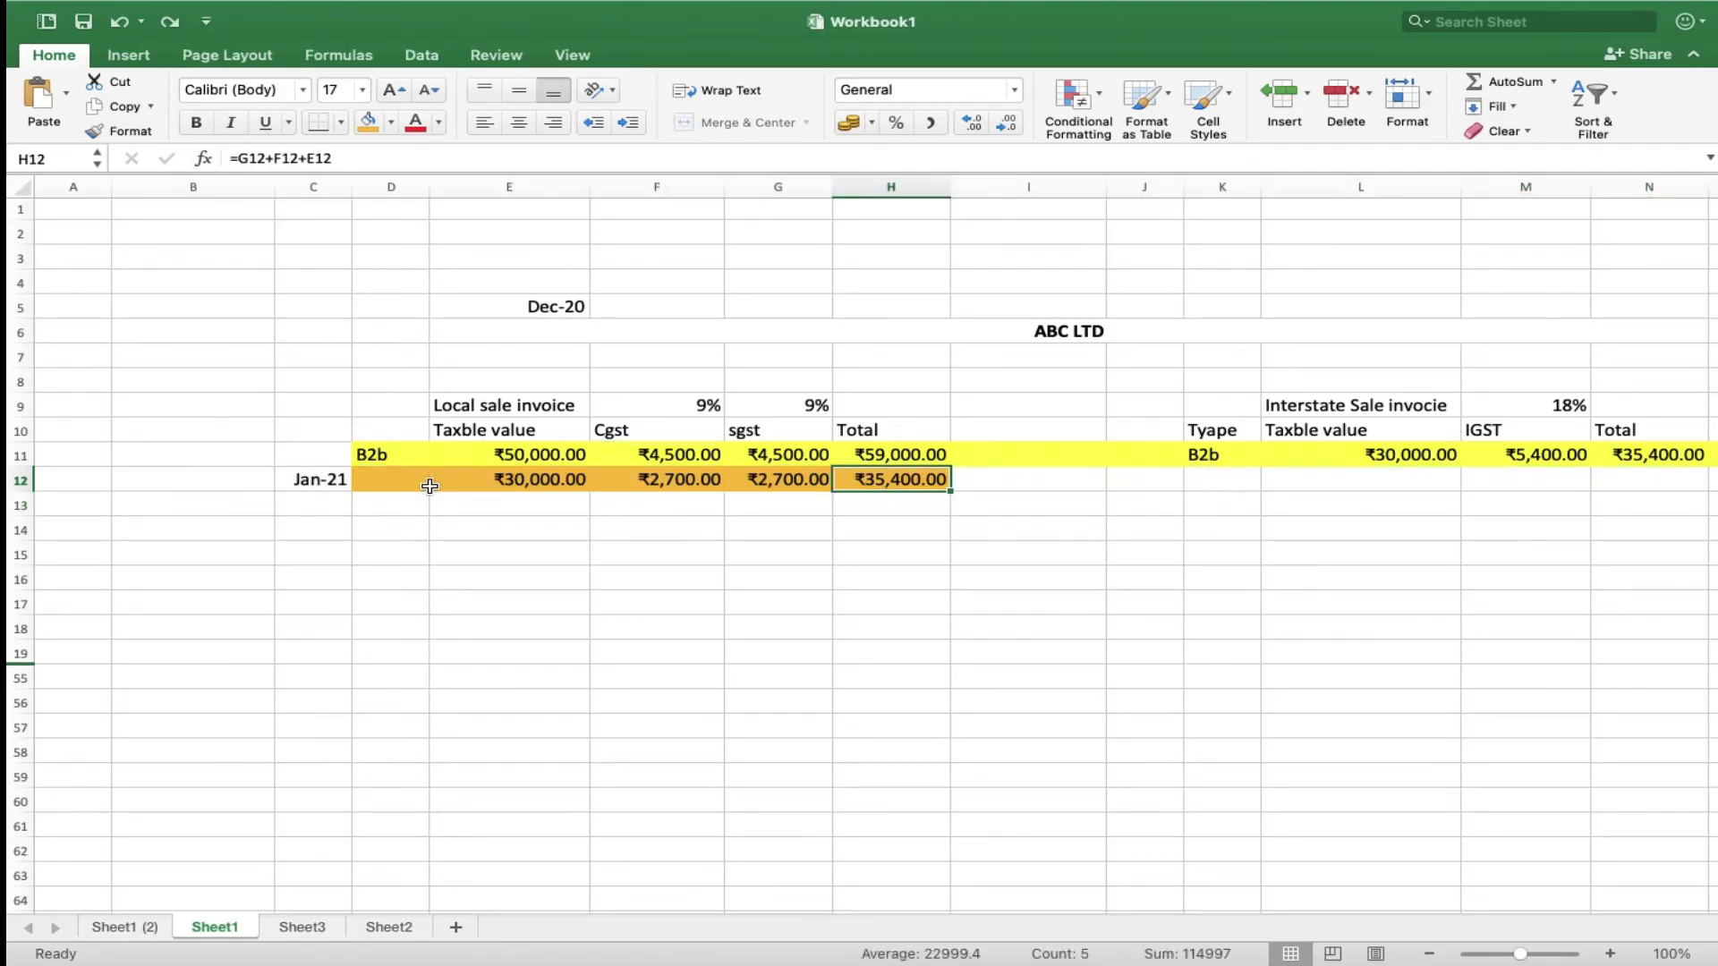
pyautogui.press('Right')
pyautogui.press('Right')
pyautogui.press('Left')
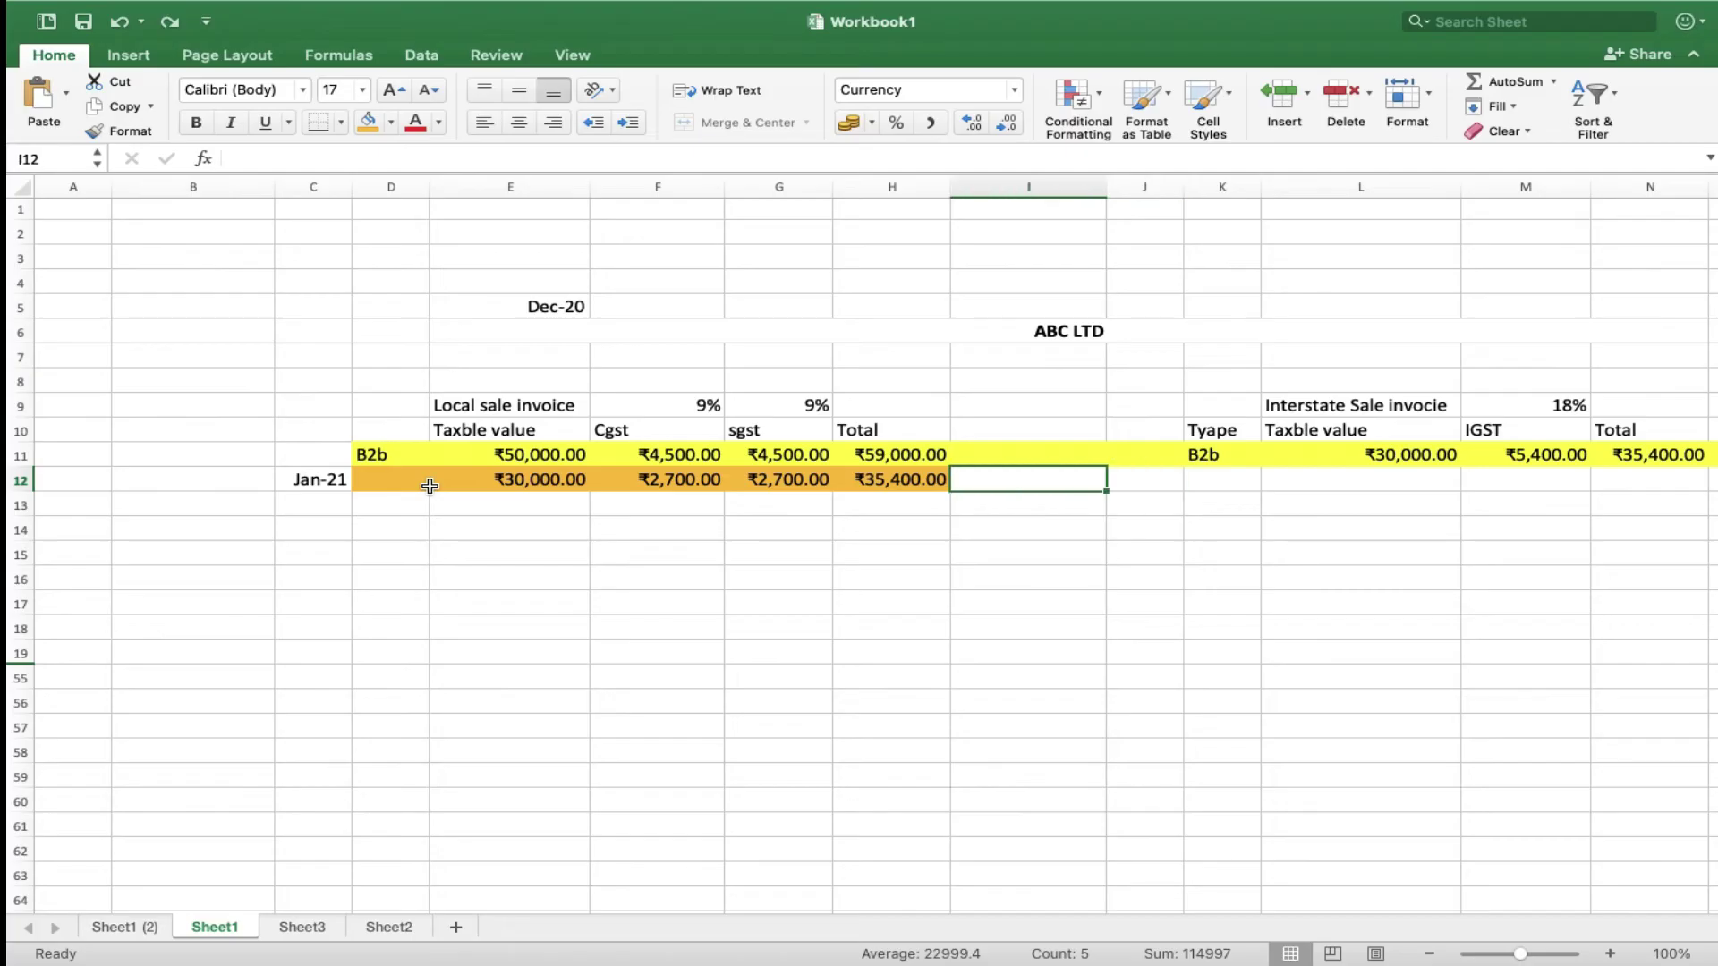
pyautogui.write('Jan')
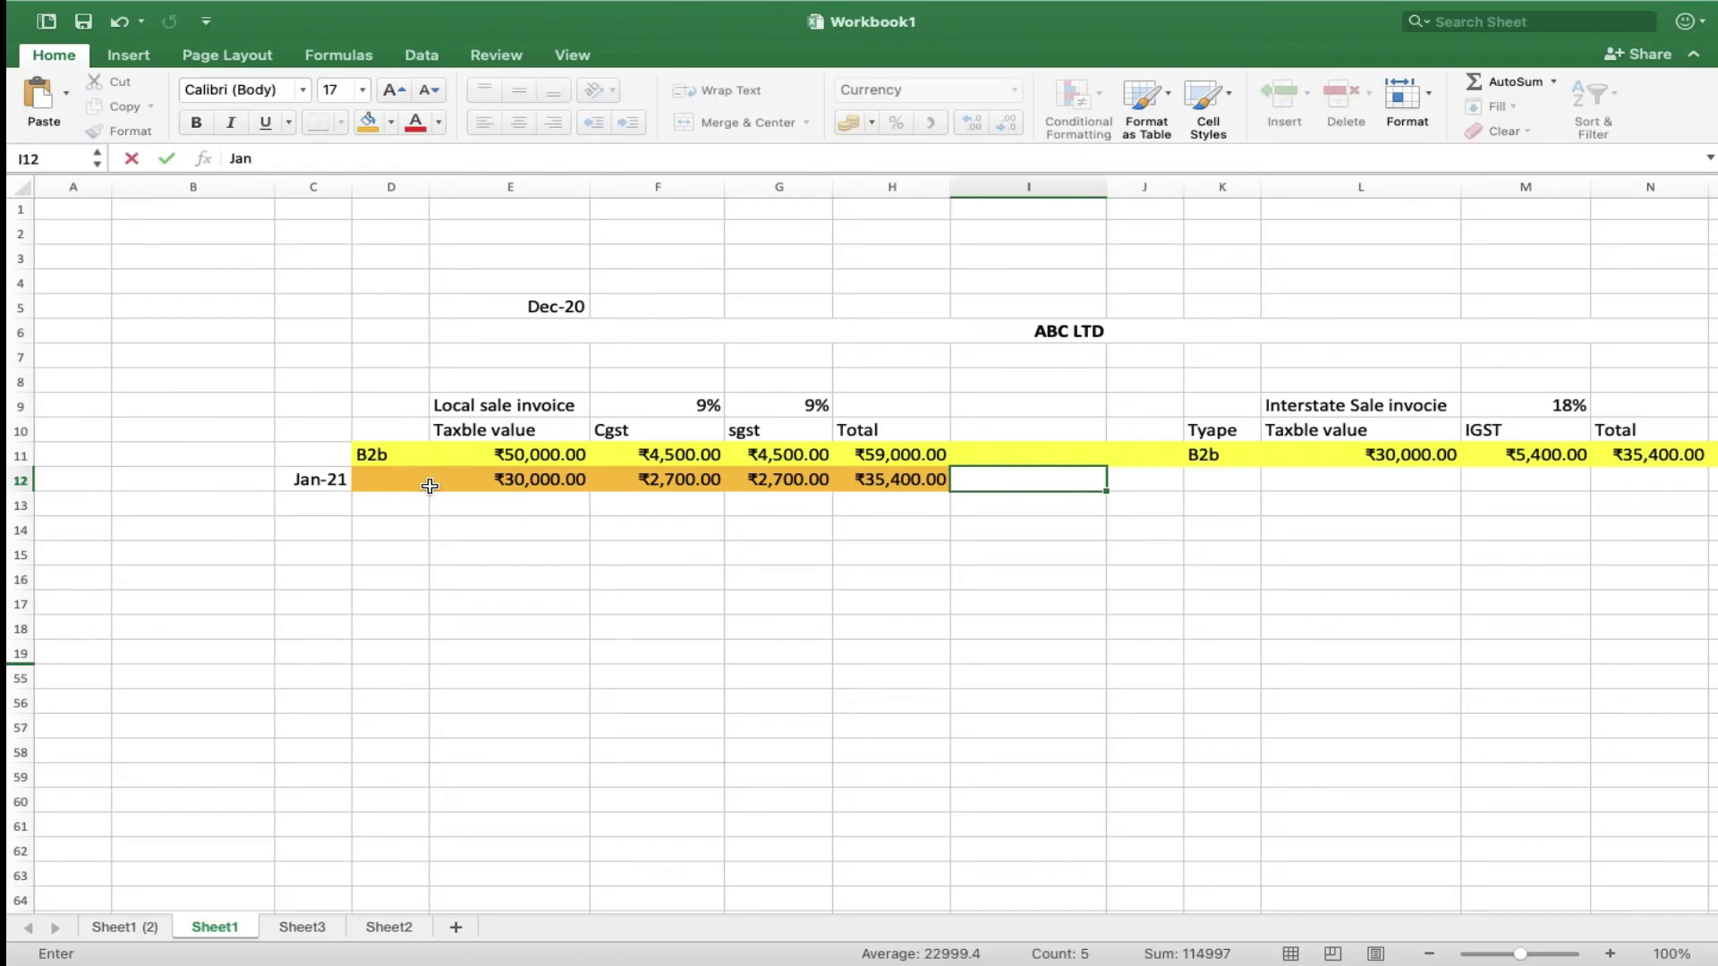
pyautogui.write('-21')
pyautogui.press('Return')
pyautogui.press('Up')
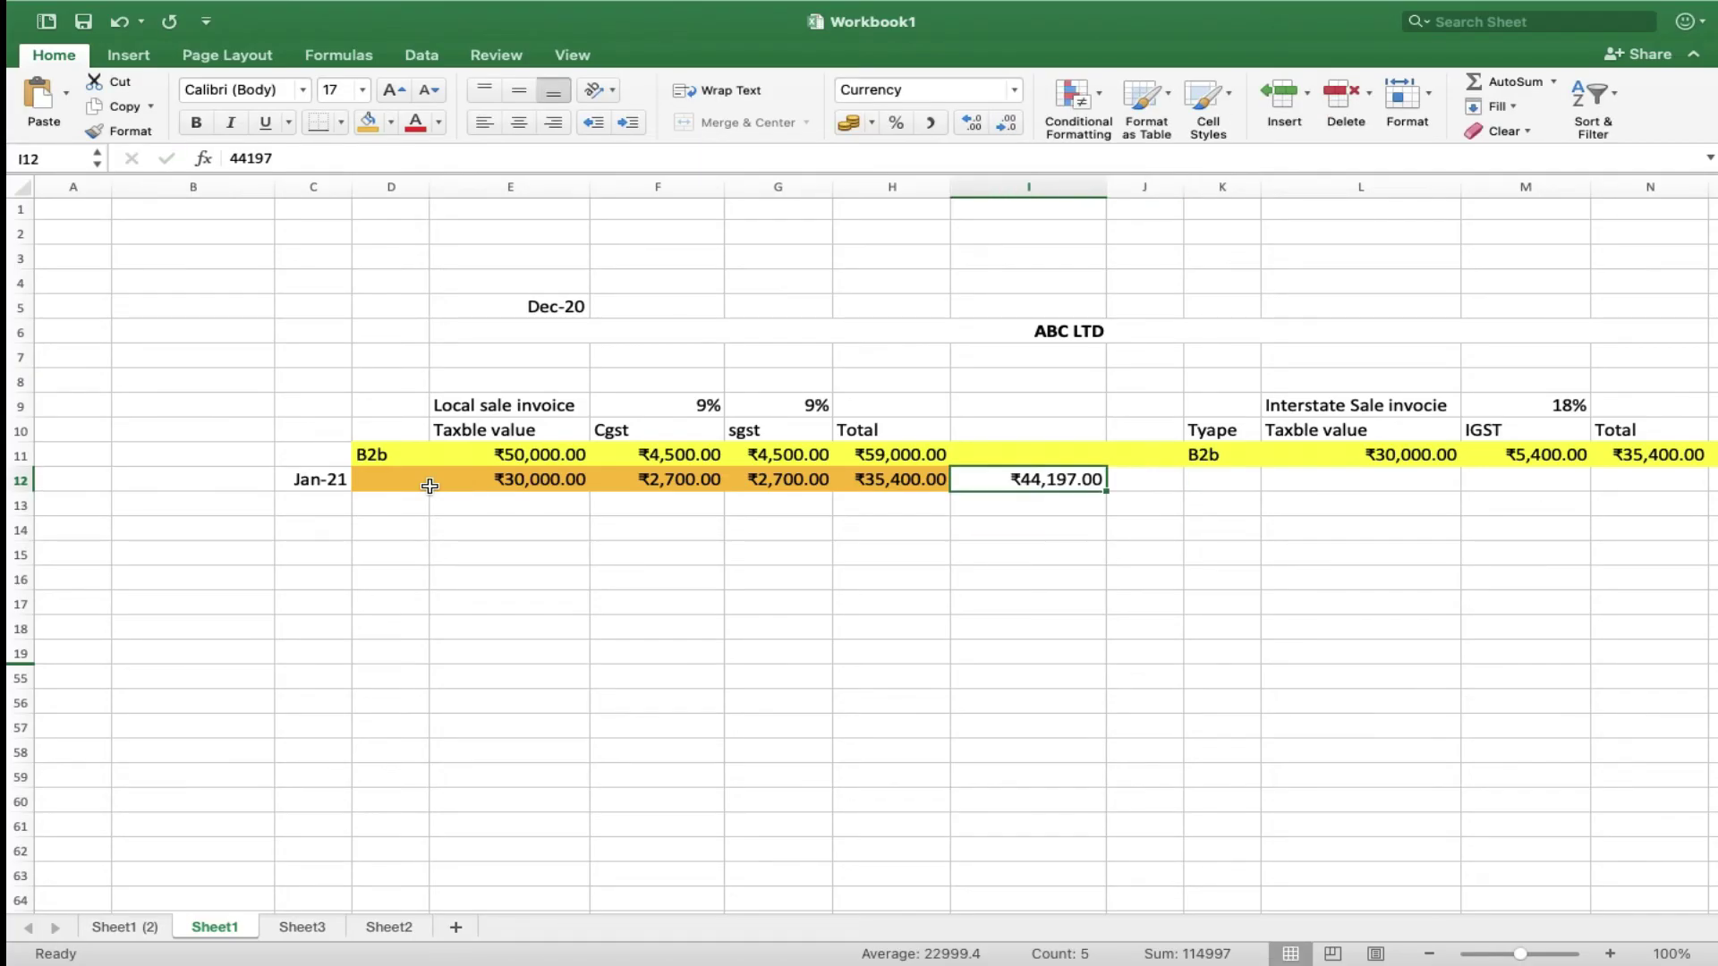
pyautogui.press('Delete')
# Copy the Jan-21 label from C12 into cell B12 of the local sale row.
pyautogui.press('Left')
pyautogui.press('Left')
pyautogui.press('Left')
pyautogui.press('Left')
pyautogui.press('Left')
pyautogui.press('Left')
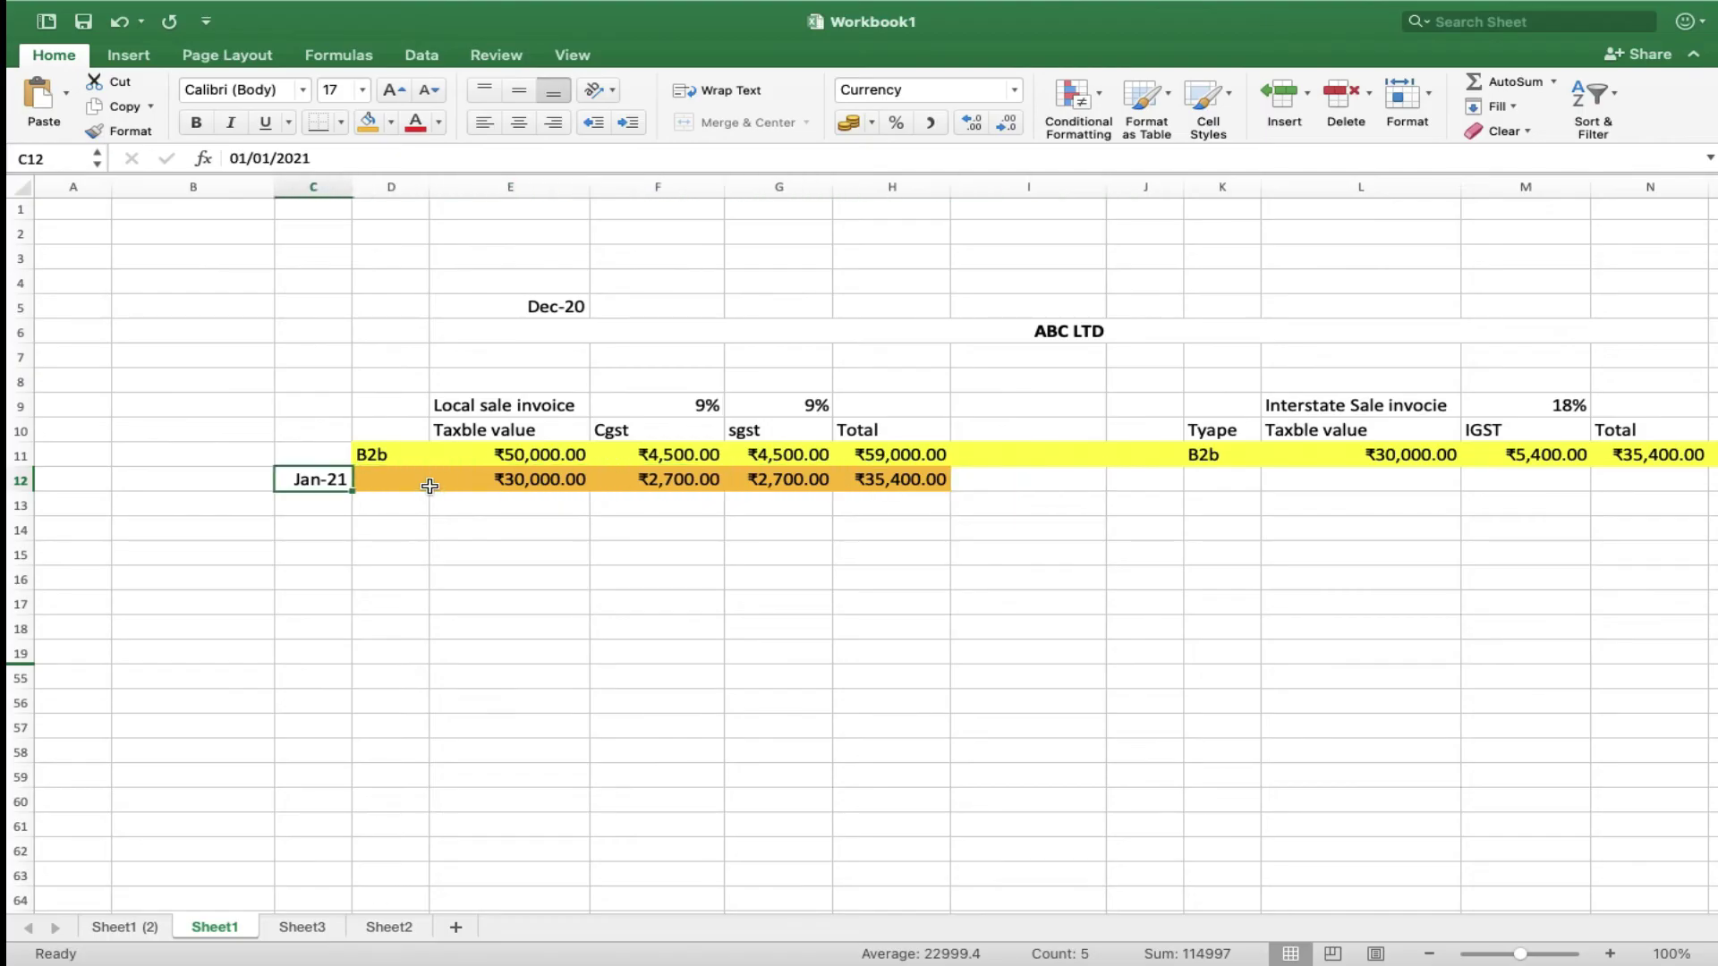
pyautogui.press('Left')
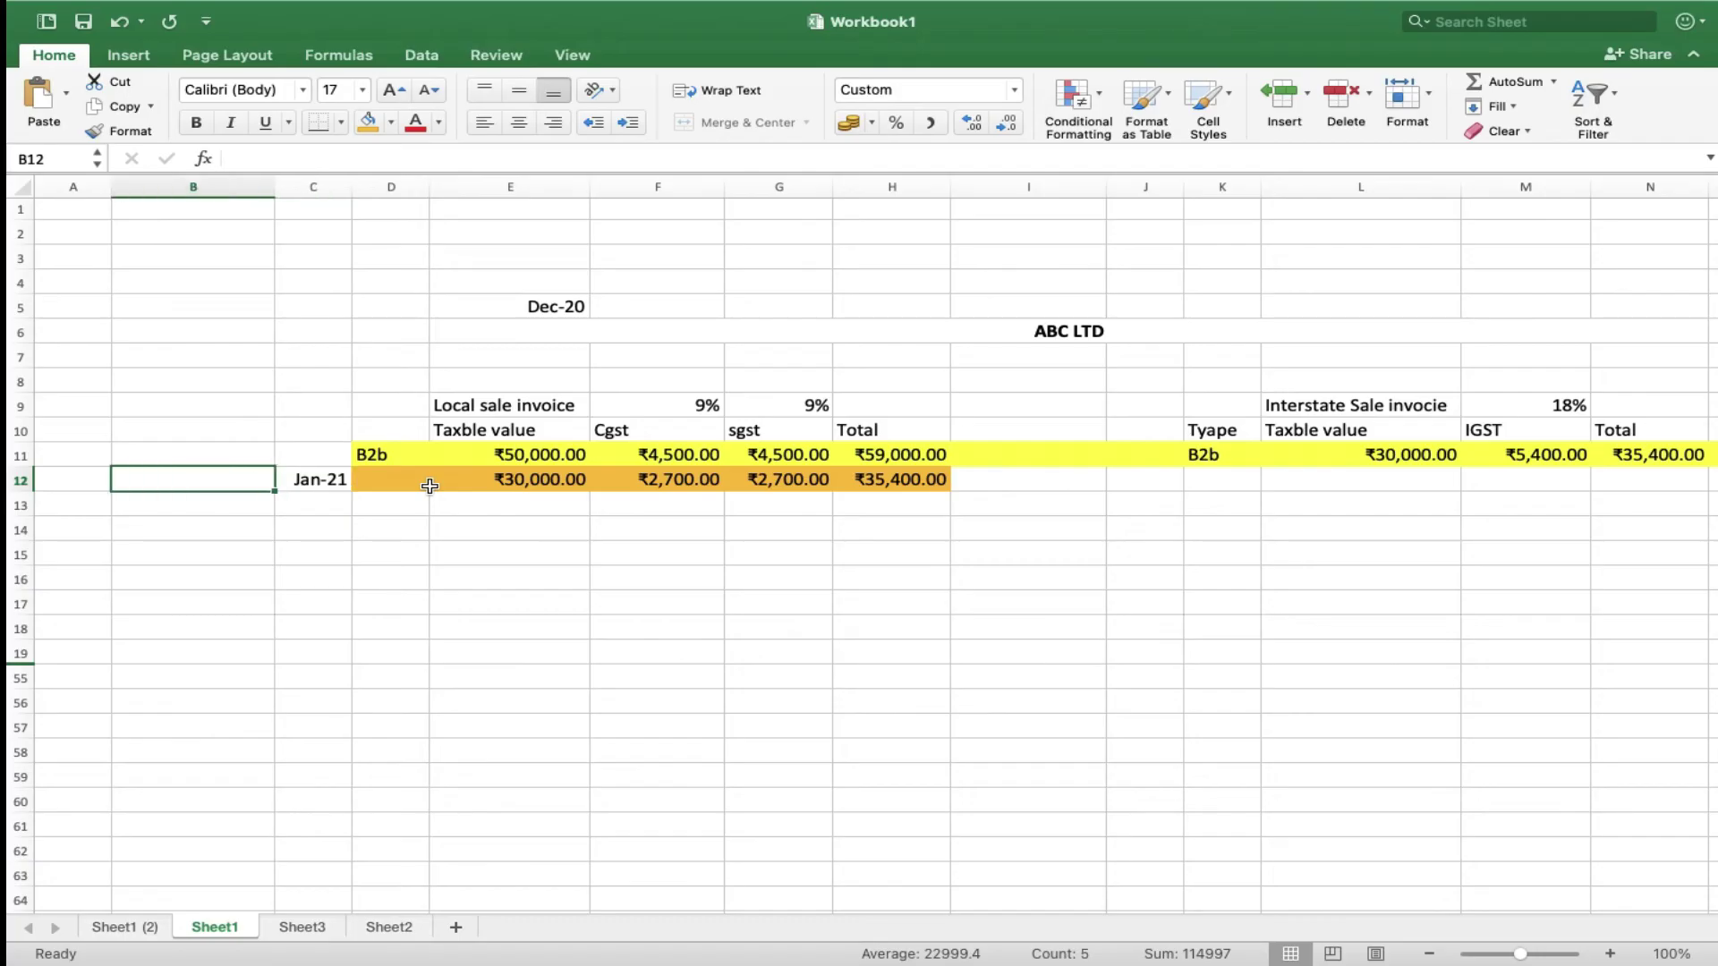
pyautogui.press('super+c')
pyautogui.press('Return')
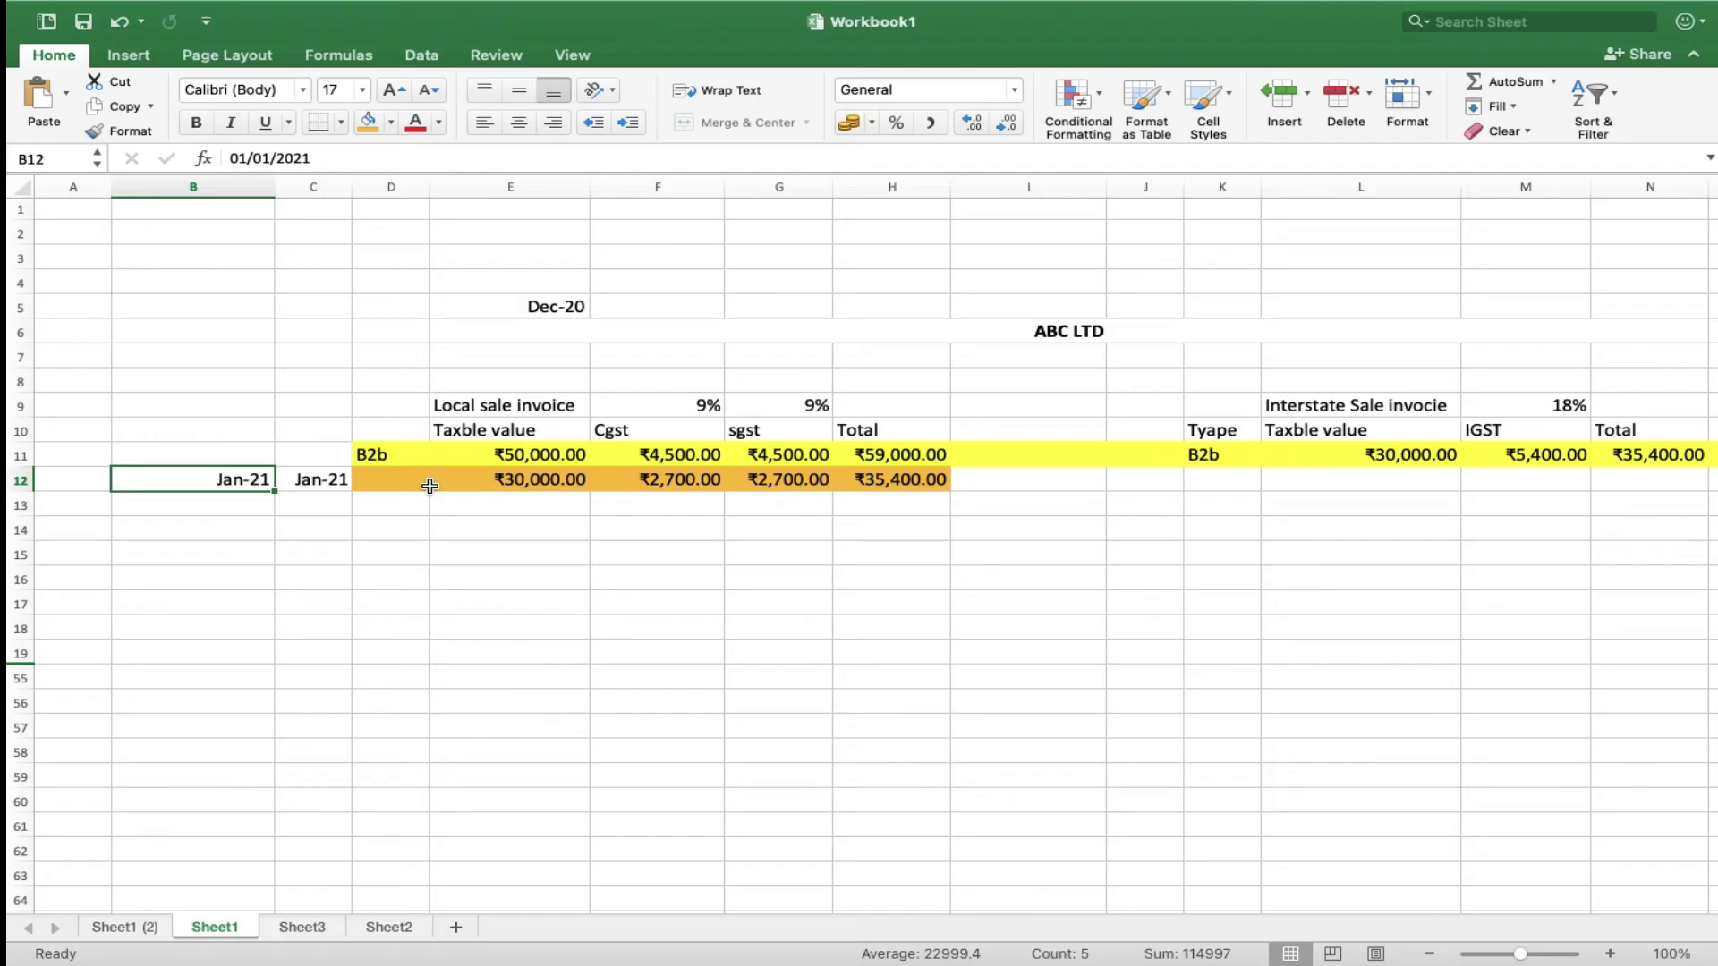
# Enter the heading GSTR1 in cell B11 above the copied Jan-21 label.
pyautogui.press('Up')
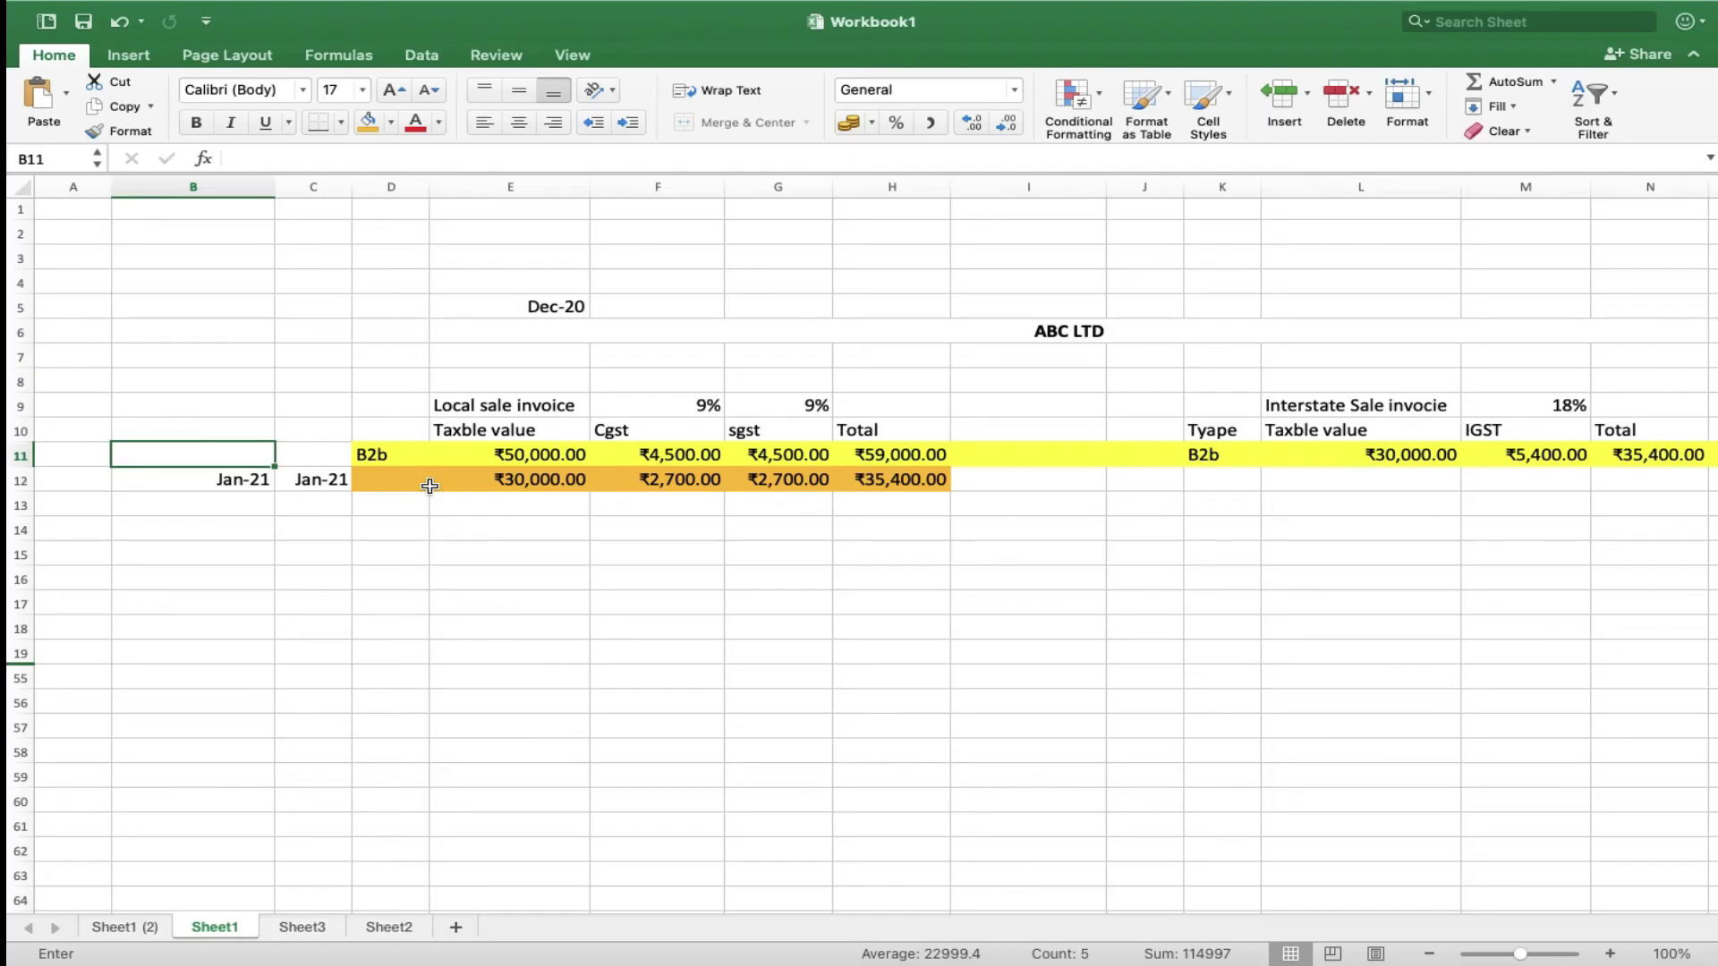
pyautogui.write('GSTR1')
pyautogui.press('Return')
# Enter the heading GSTR3 in cell C11 above the original Jan-21 label.
pyautogui.press('Right')
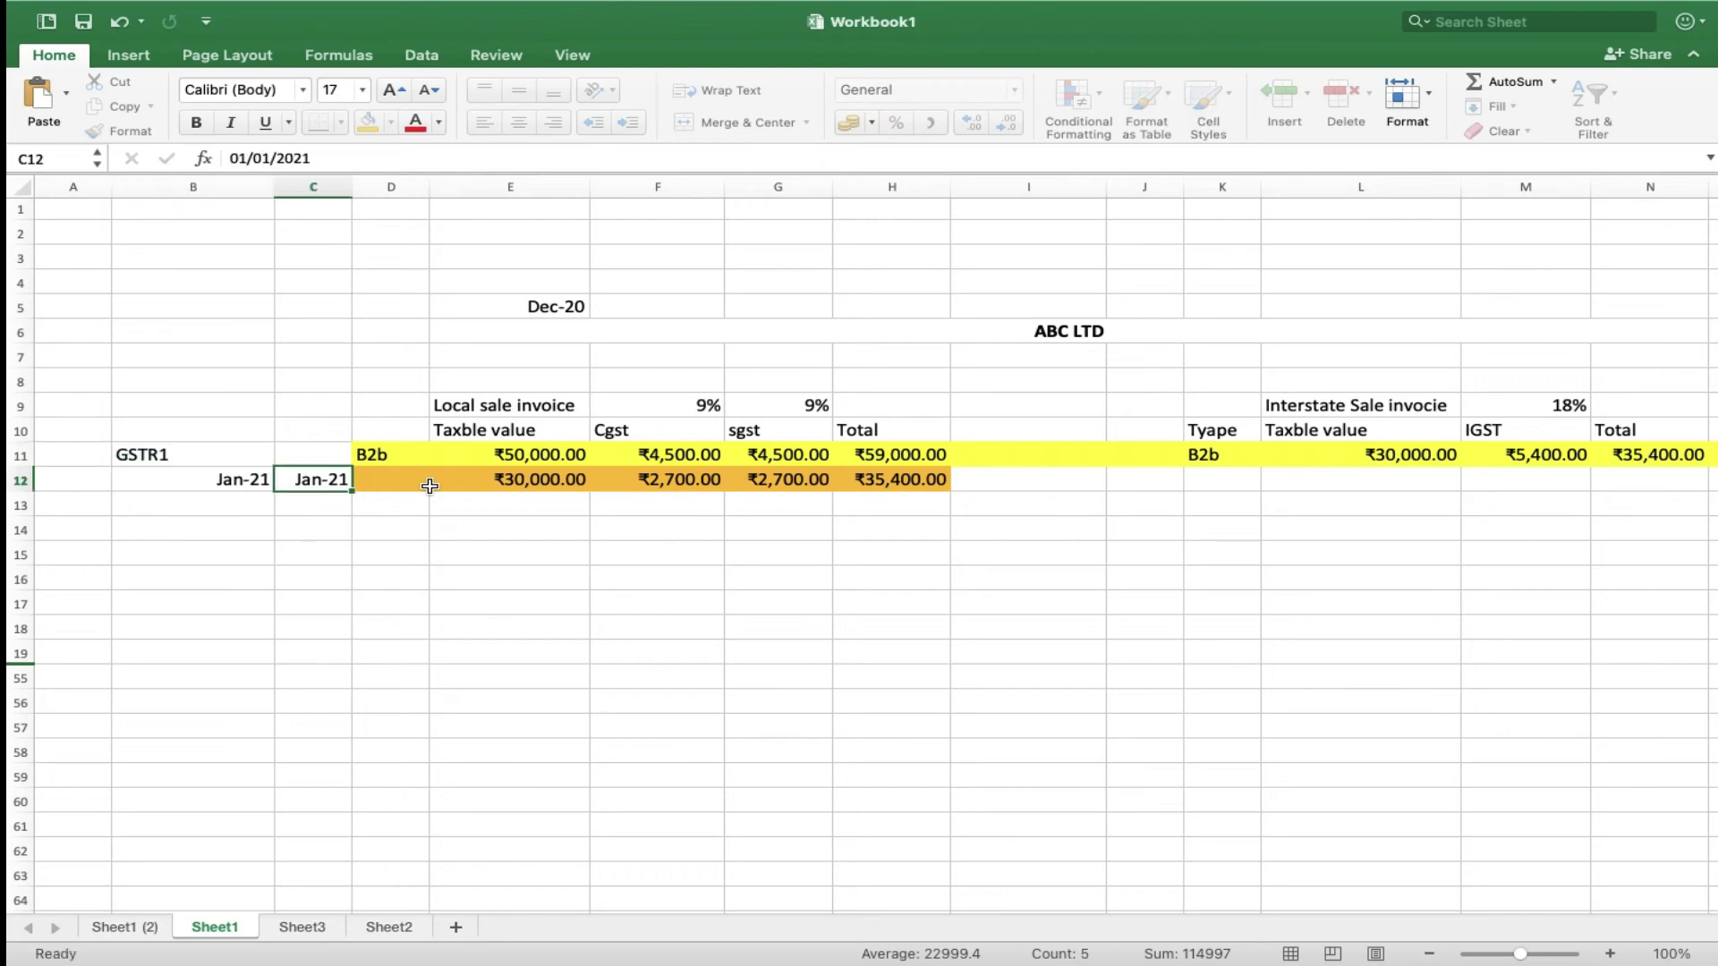
pyautogui.press('Up')
pyautogui.write('JAN')
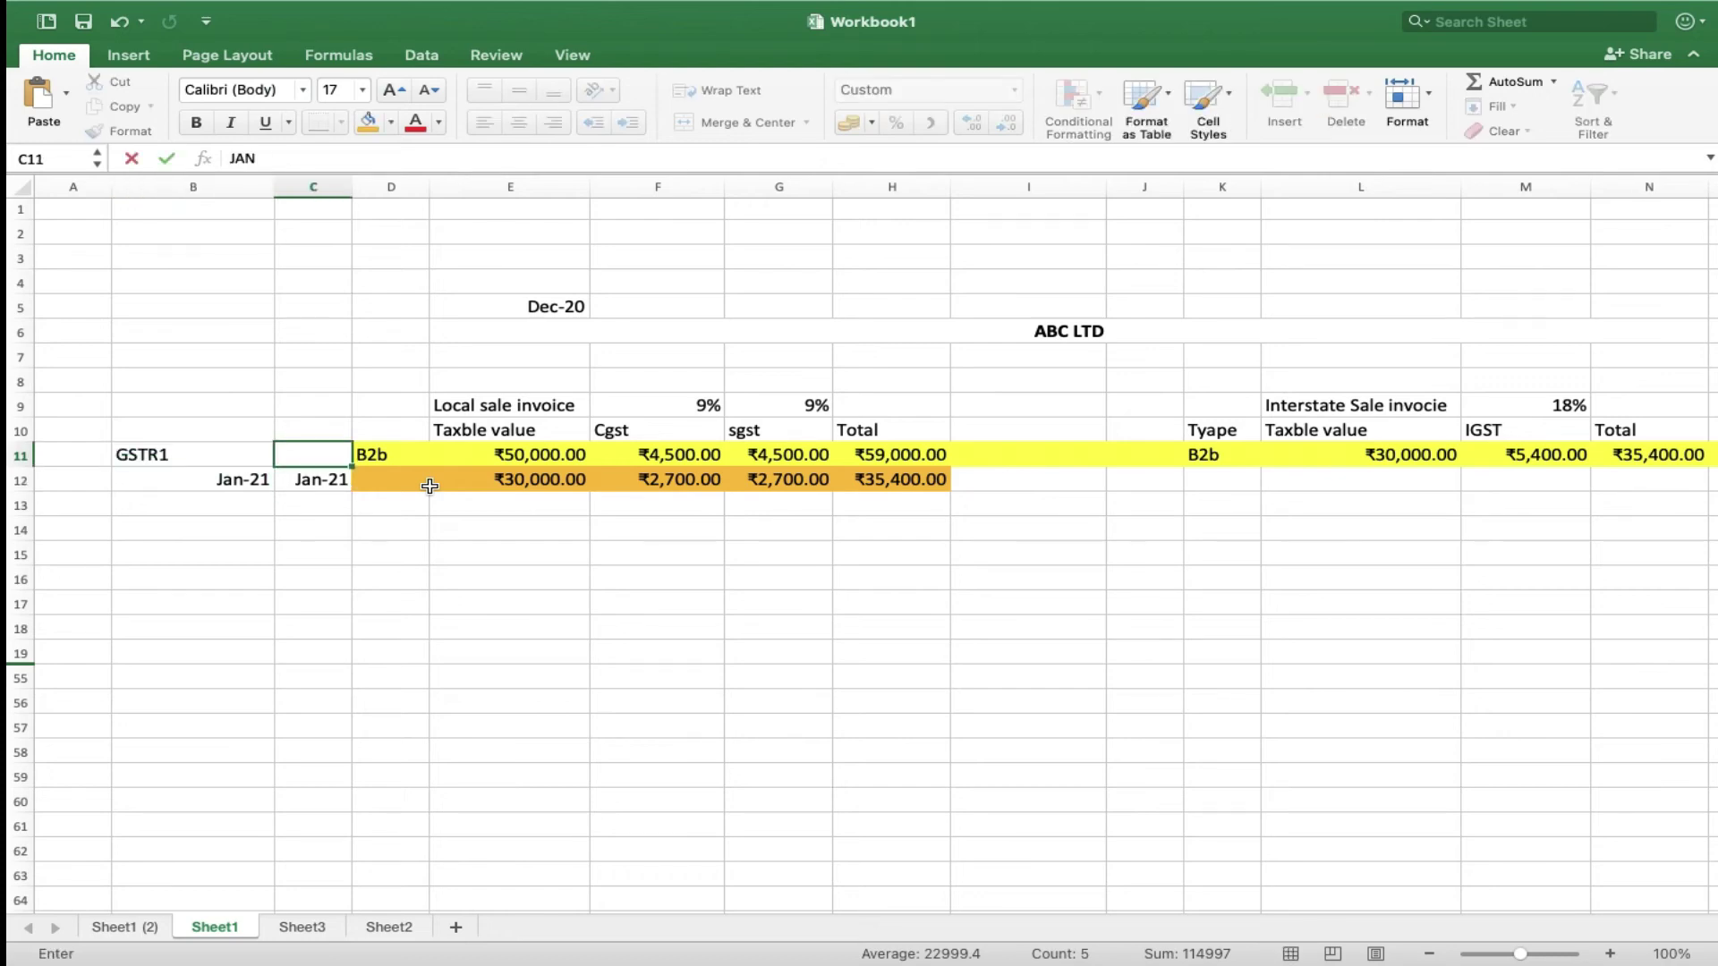
pyautogui.press('BackSpace')
pyautogui.press('BackSpace')
pyautogui.press('BackSpace')
pyautogui.write('GSR')
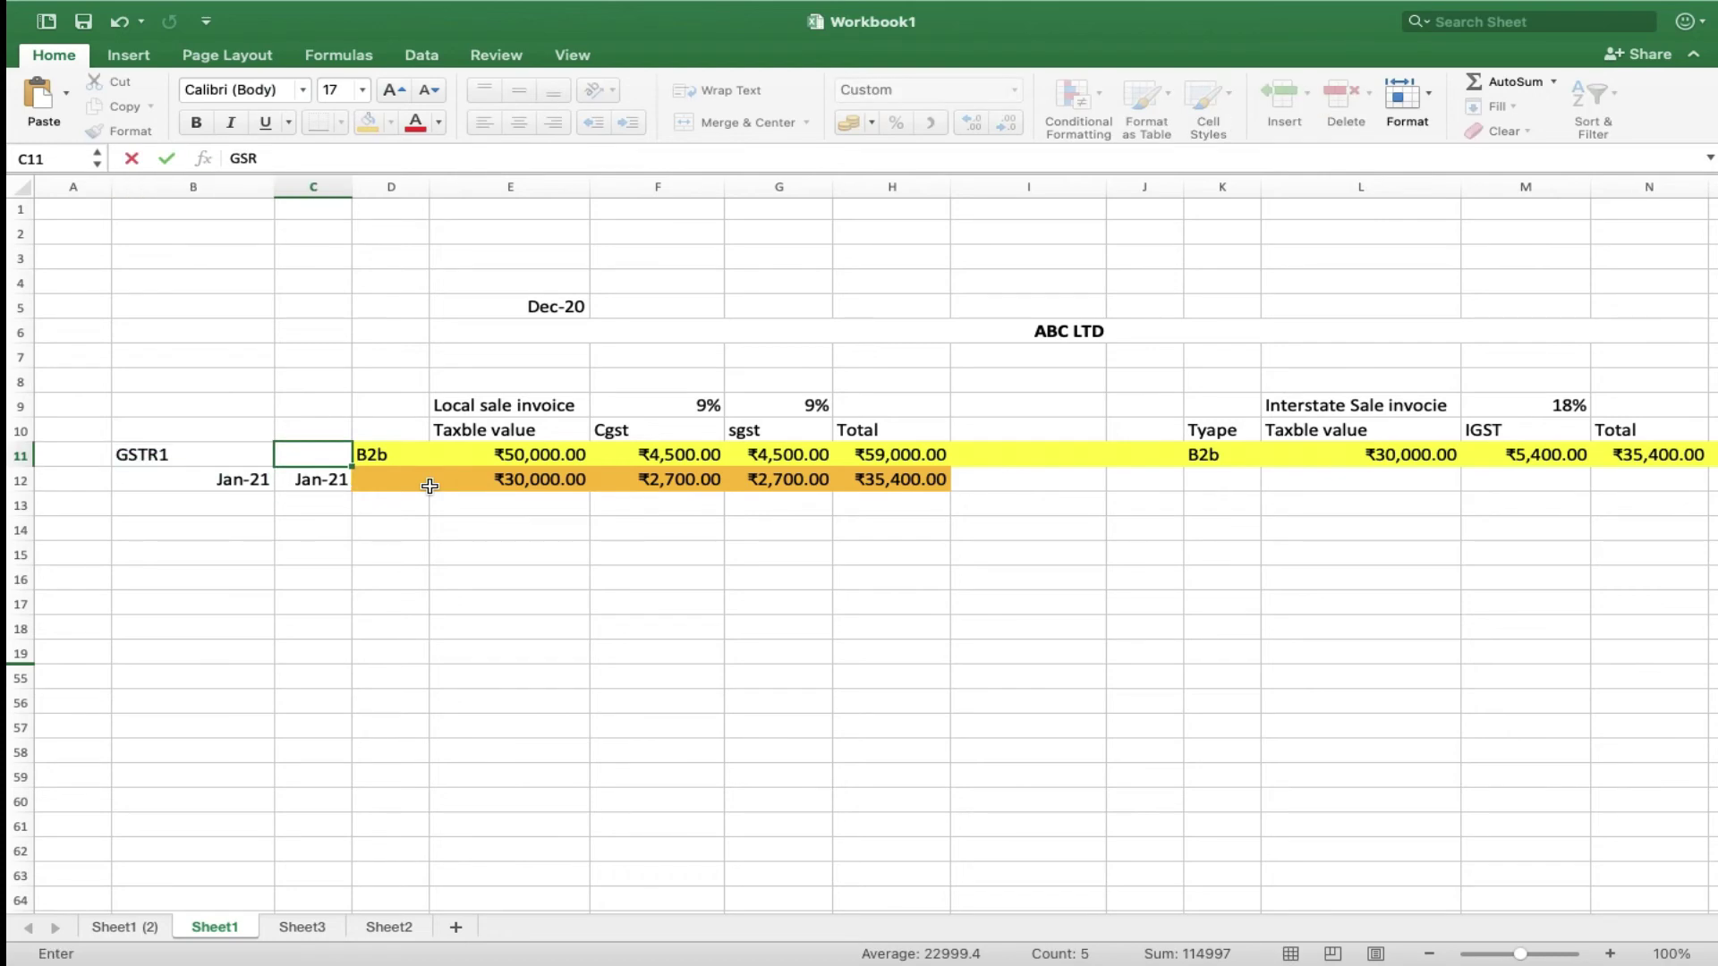
pyautogui.write('T')
pyautogui.press('BackSpace')
pyautogui.write('TR3')
pyautogui.press('Return')
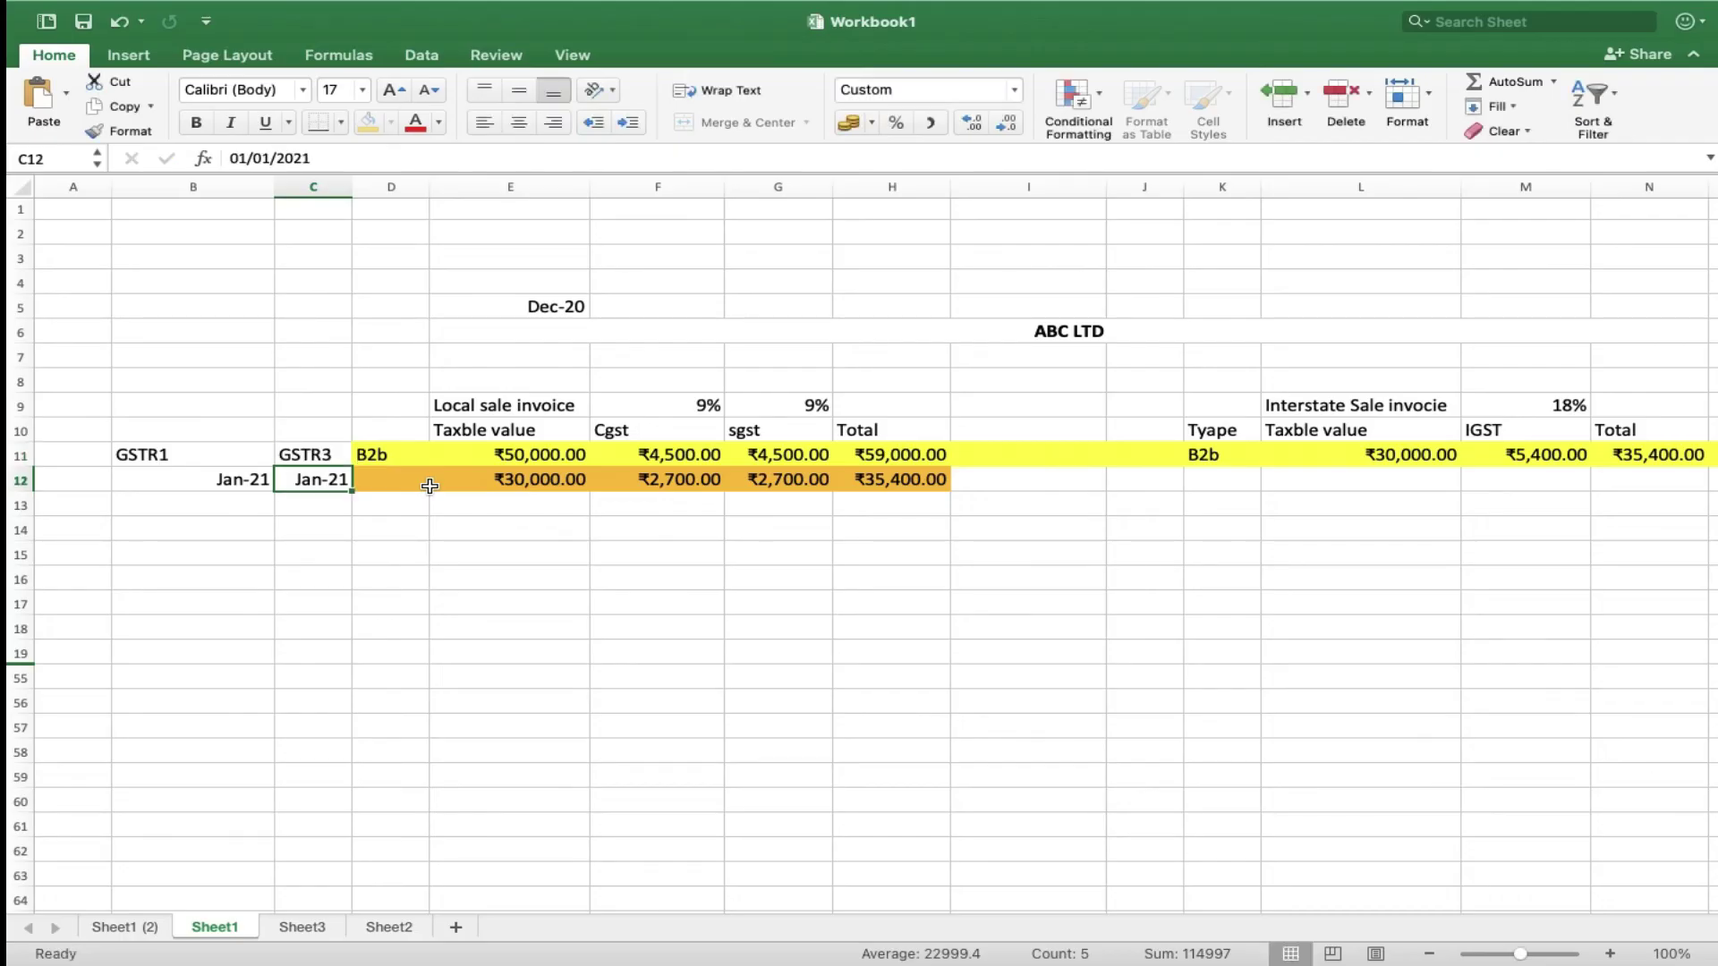
# Review the GSTR3 label and the taxable value in E12, and switch back to the GSTR-3B outward supplies page on the GST portal.
pyautogui.press('Up')
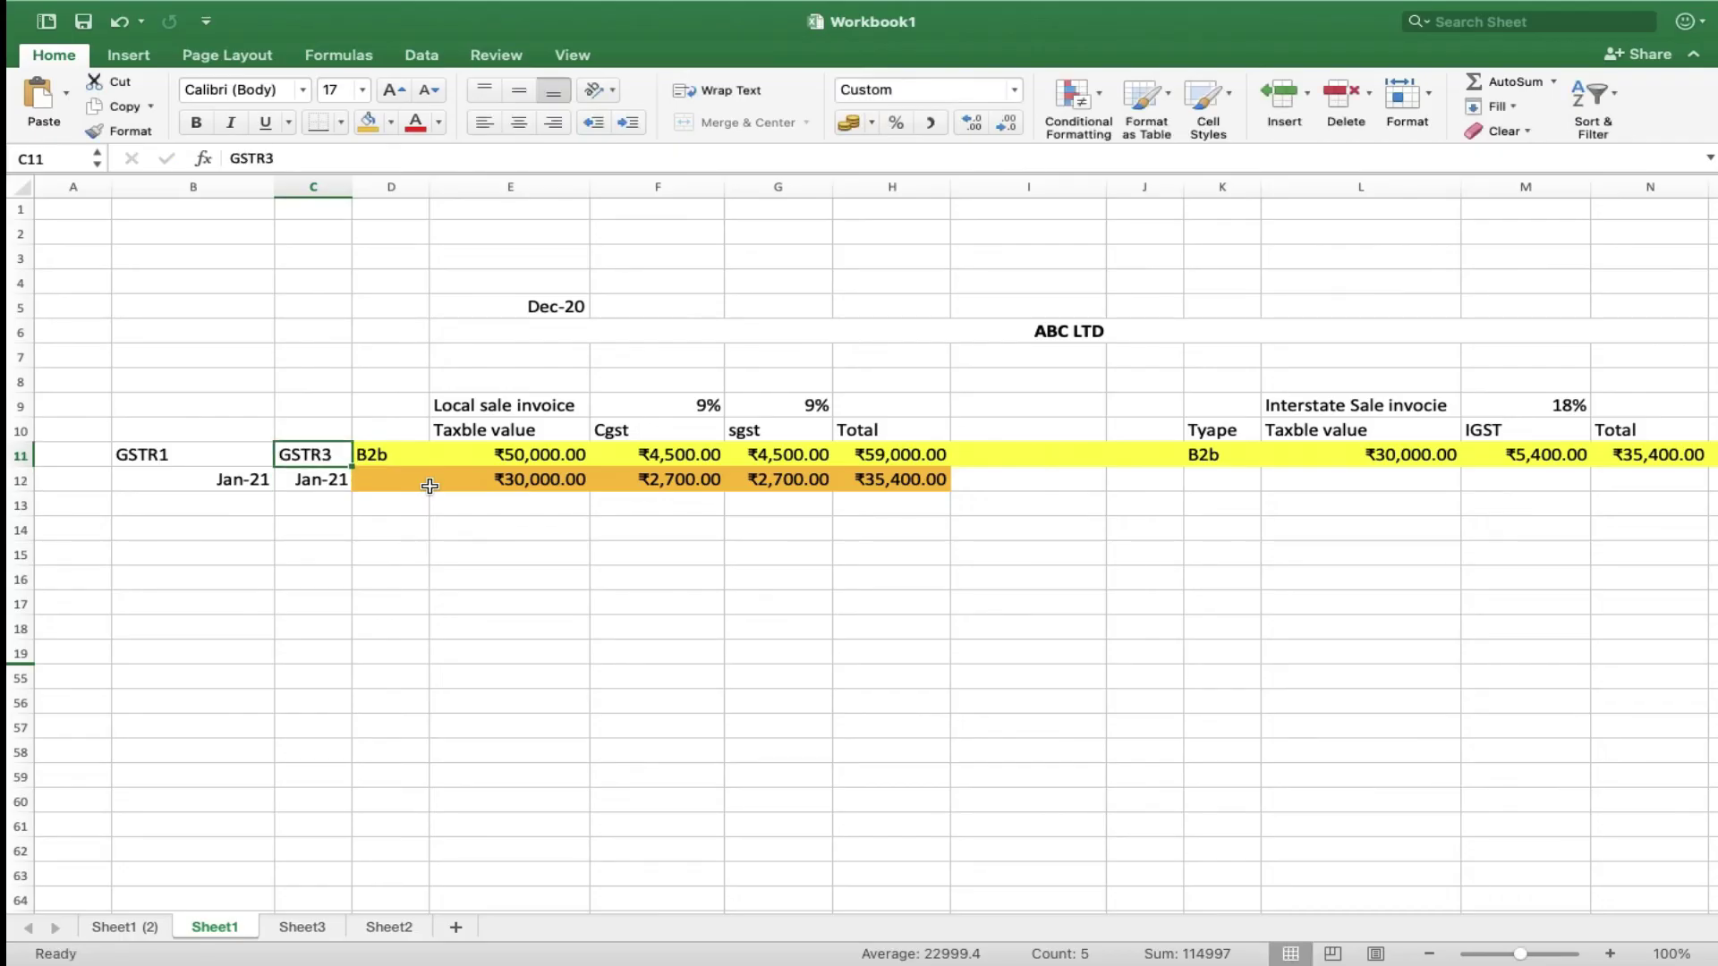
pyautogui.press('Down')
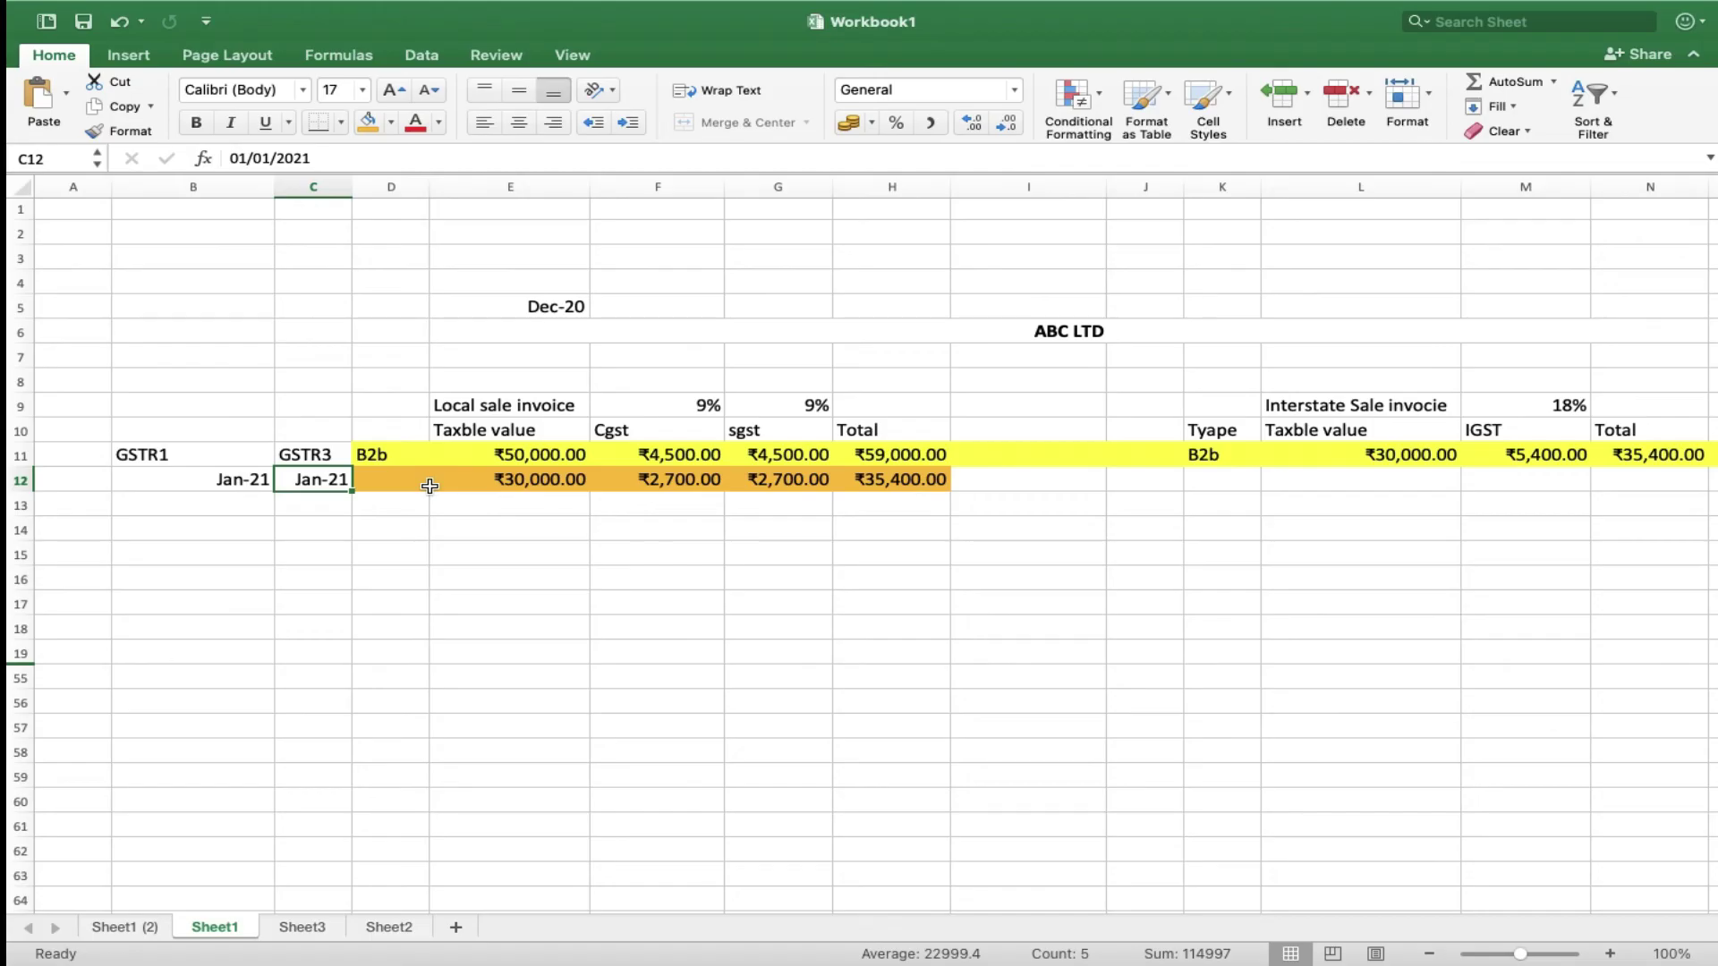
pyautogui.click(430, 486)
pyautogui.click(431, 486)
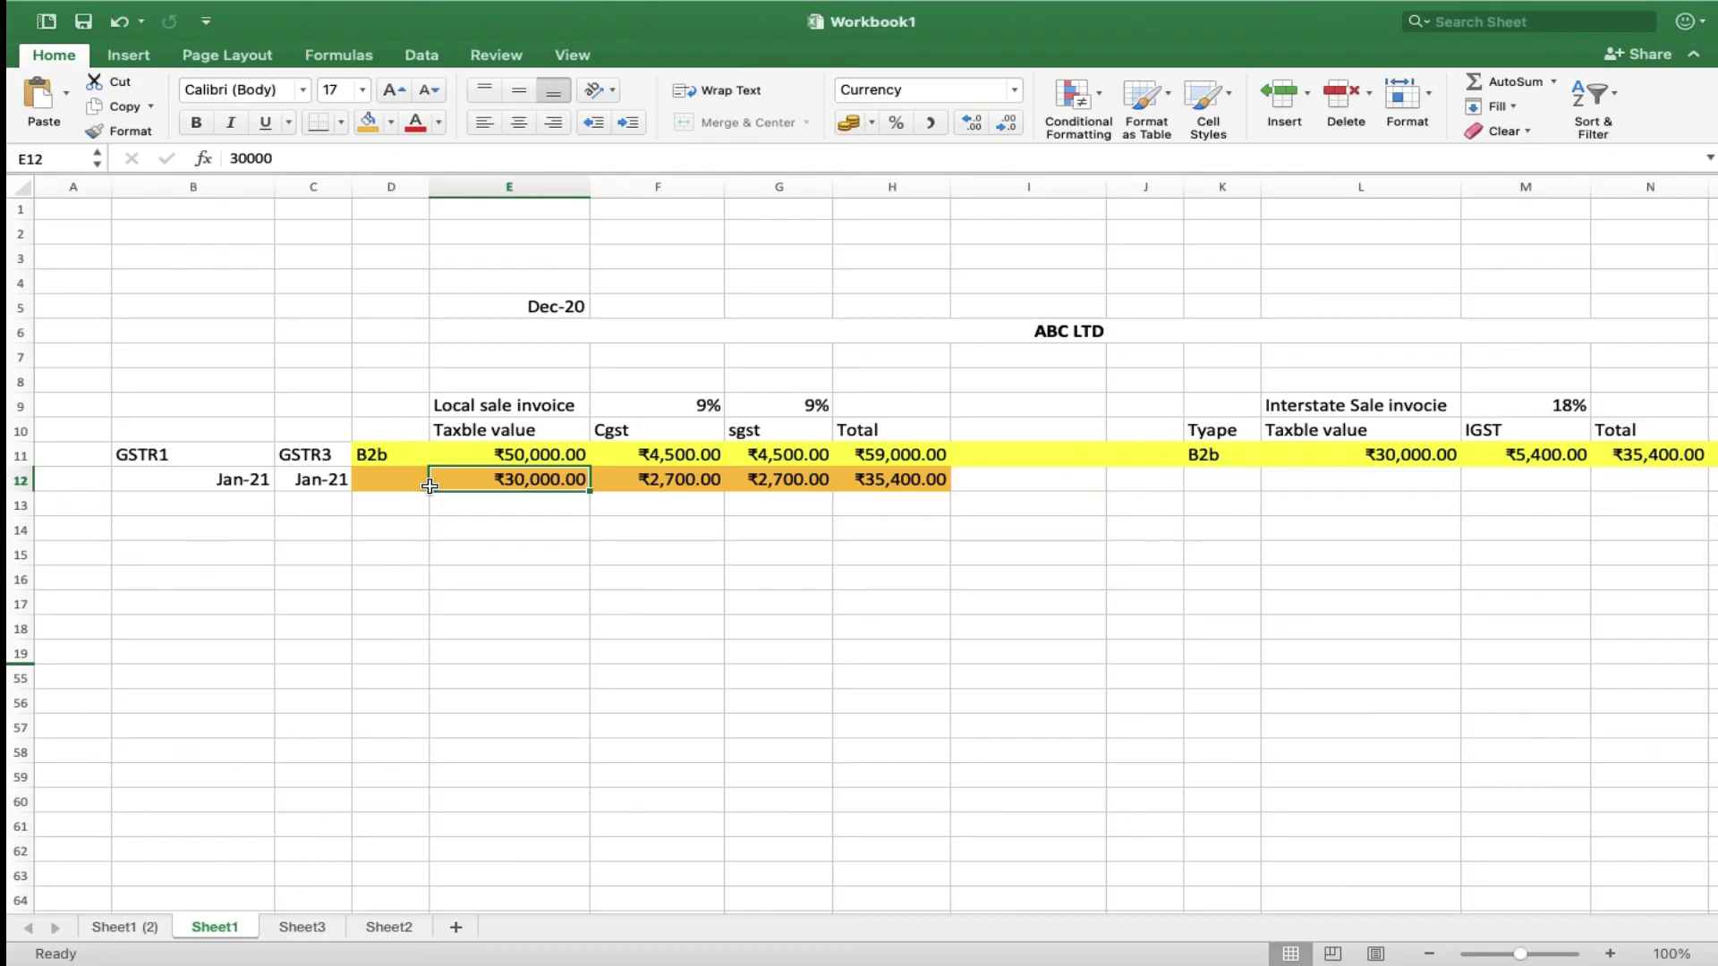
pyautogui.hscroll(3, 429, 486)
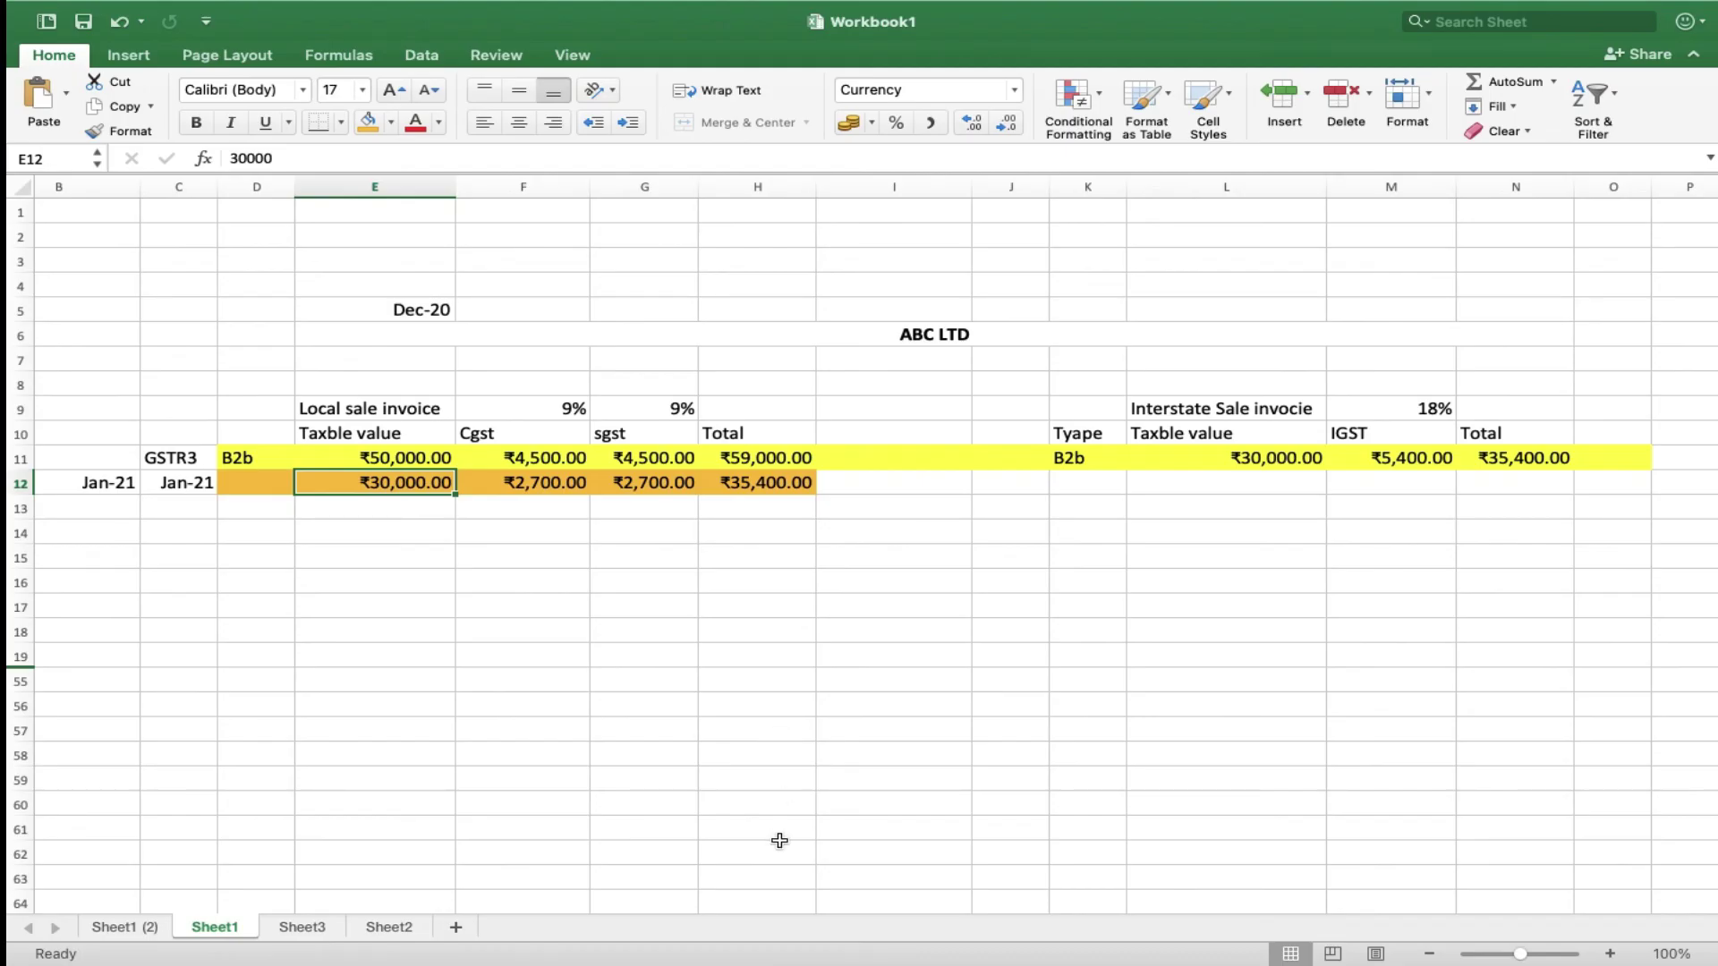
pyautogui.hotkey('ctrl', 'Left')
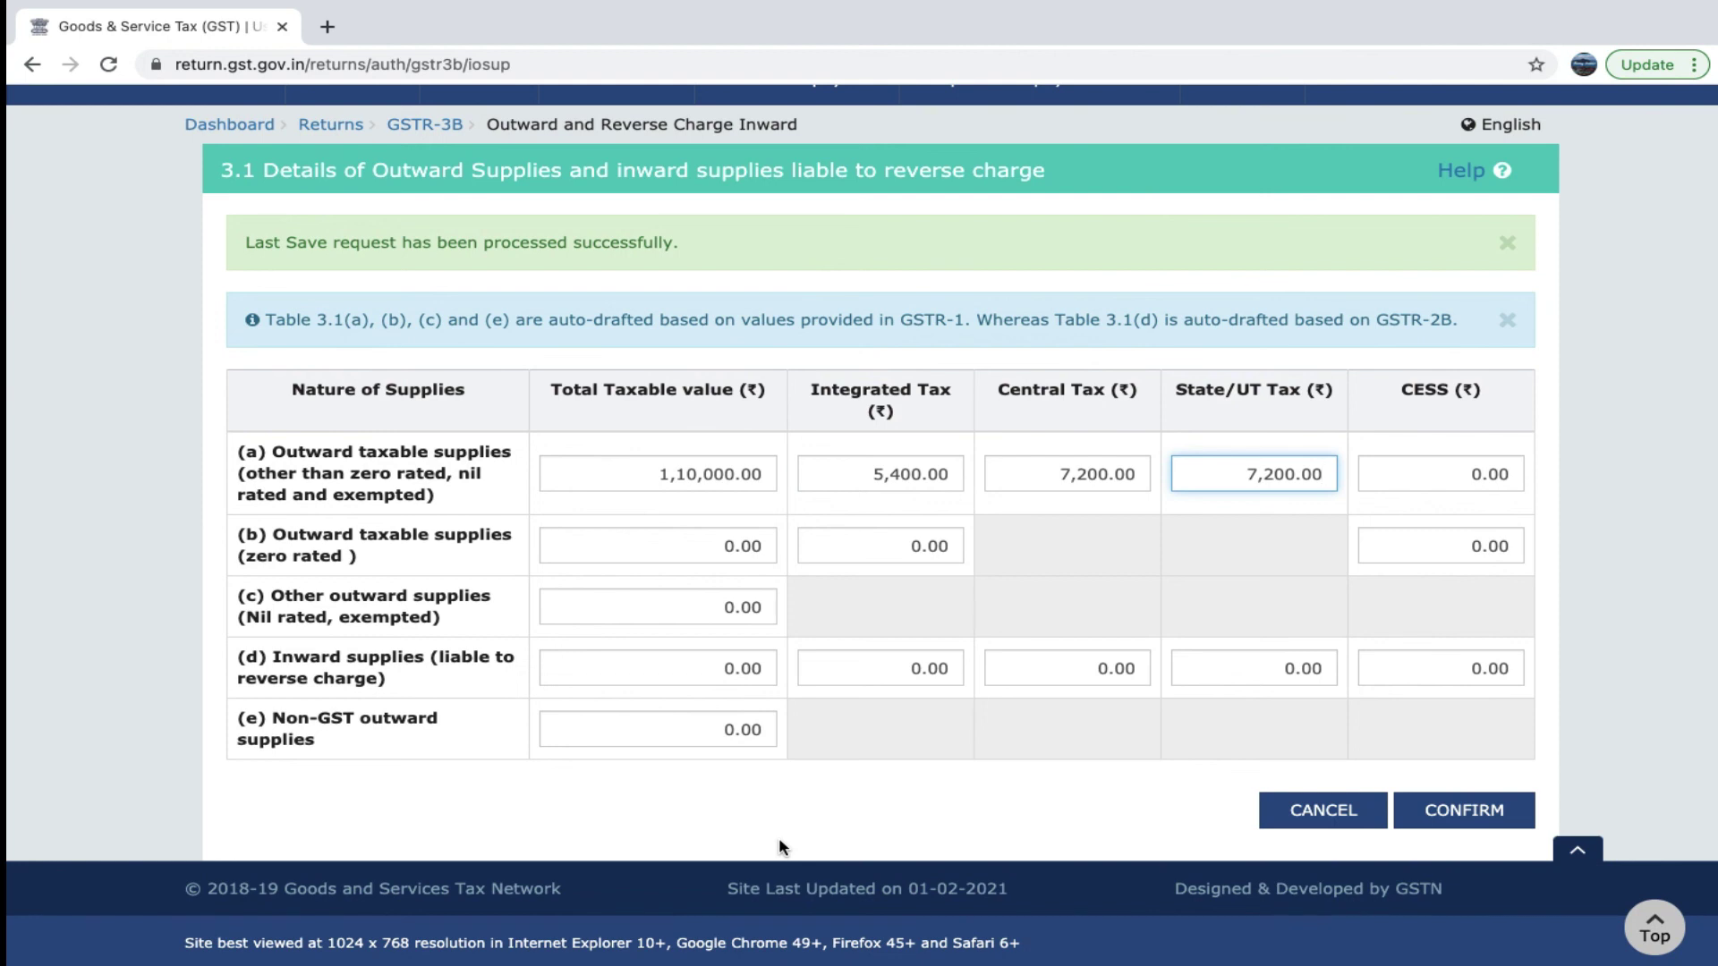